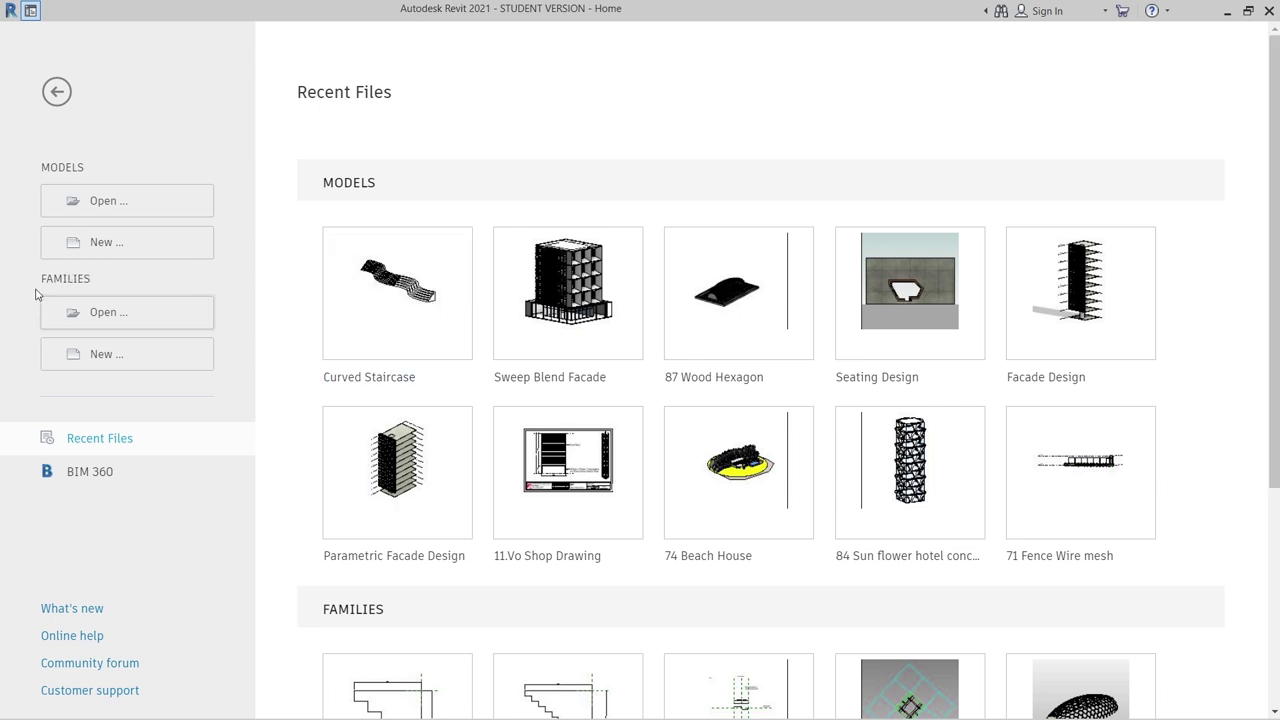
Step: Create a new family from the English Metric Profile.rft template
{"action": "left_click", "coordinate": [103, 362]}
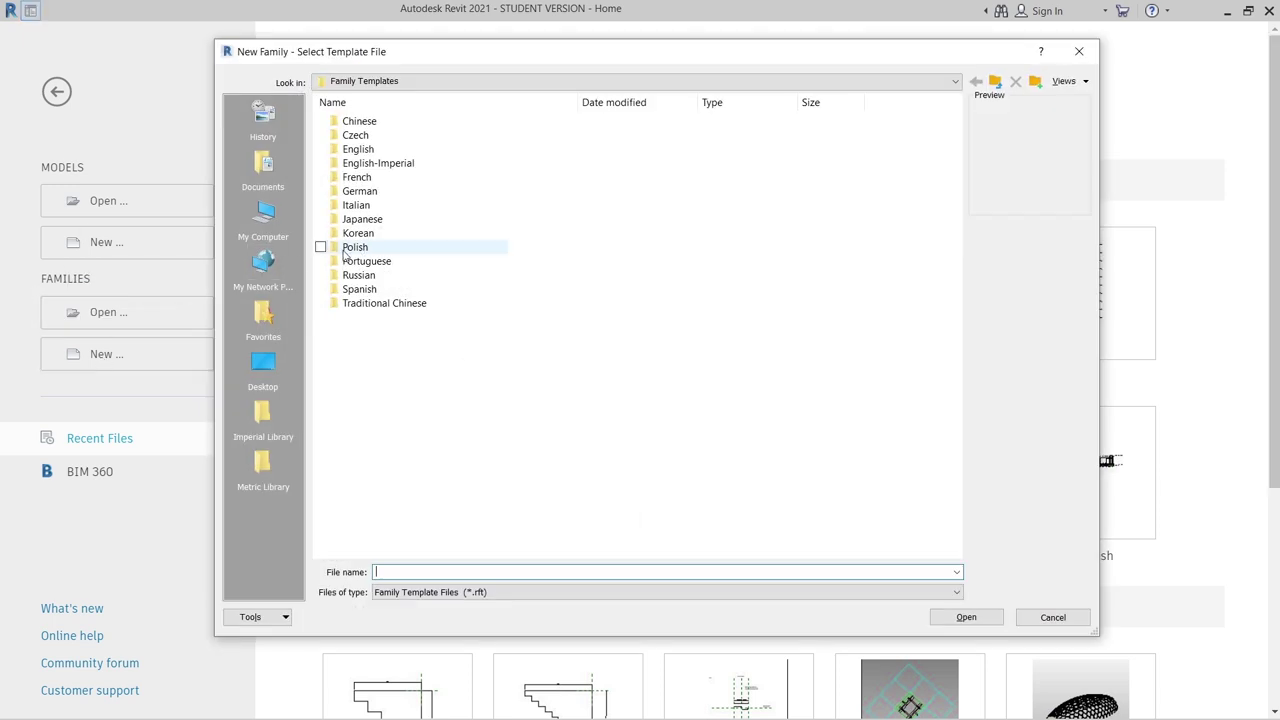
{"action": "double_click", "coordinate": [358, 151]}
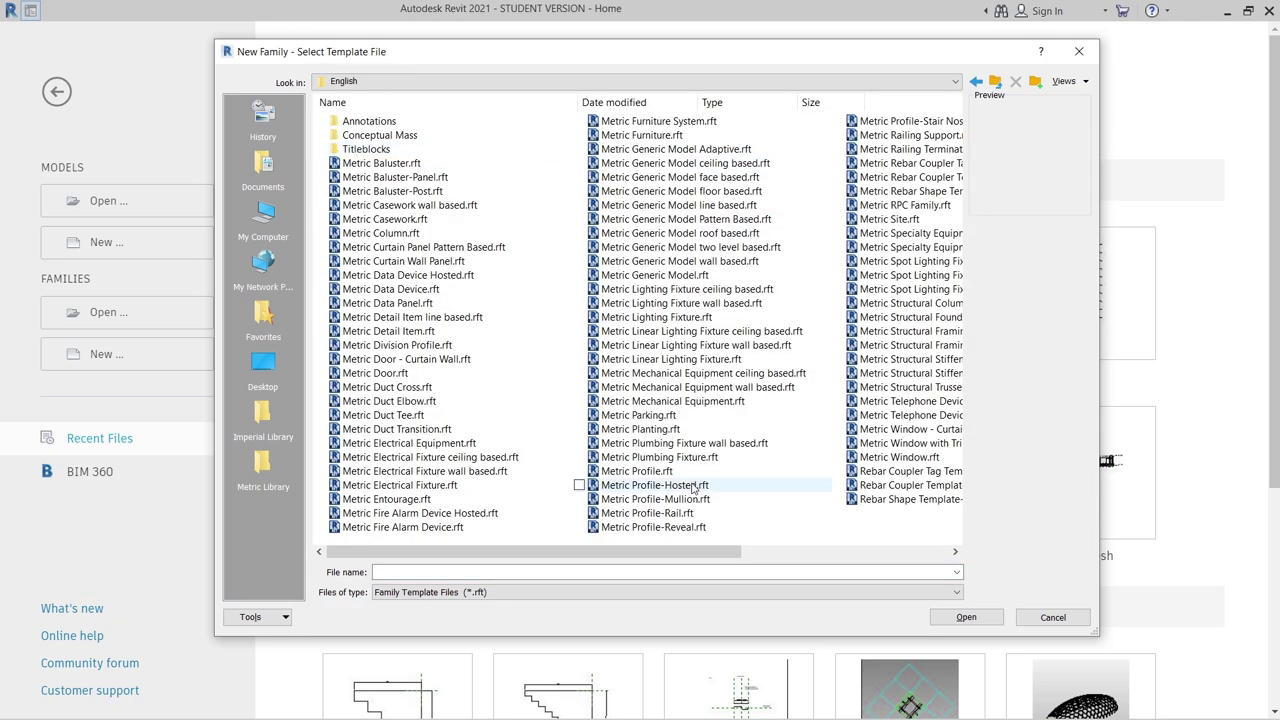
{"action": "left_click", "coordinate": [620, 476]}
{"action": "left_click", "coordinate": [967, 617]}
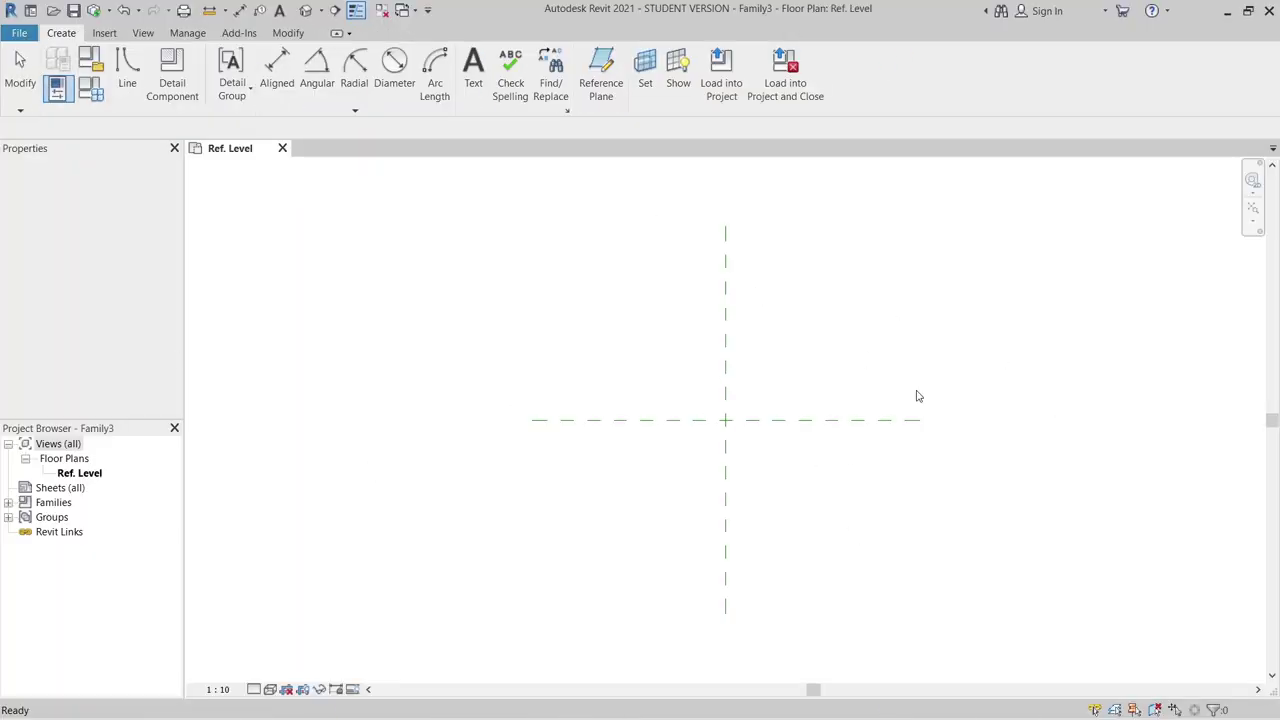
Step: Draw a 2500-long top line leftward from the reference planes' crossing
{"action": "middle_click_drag", "start_coordinate": [766, 457], "coordinate": [792, 456]}
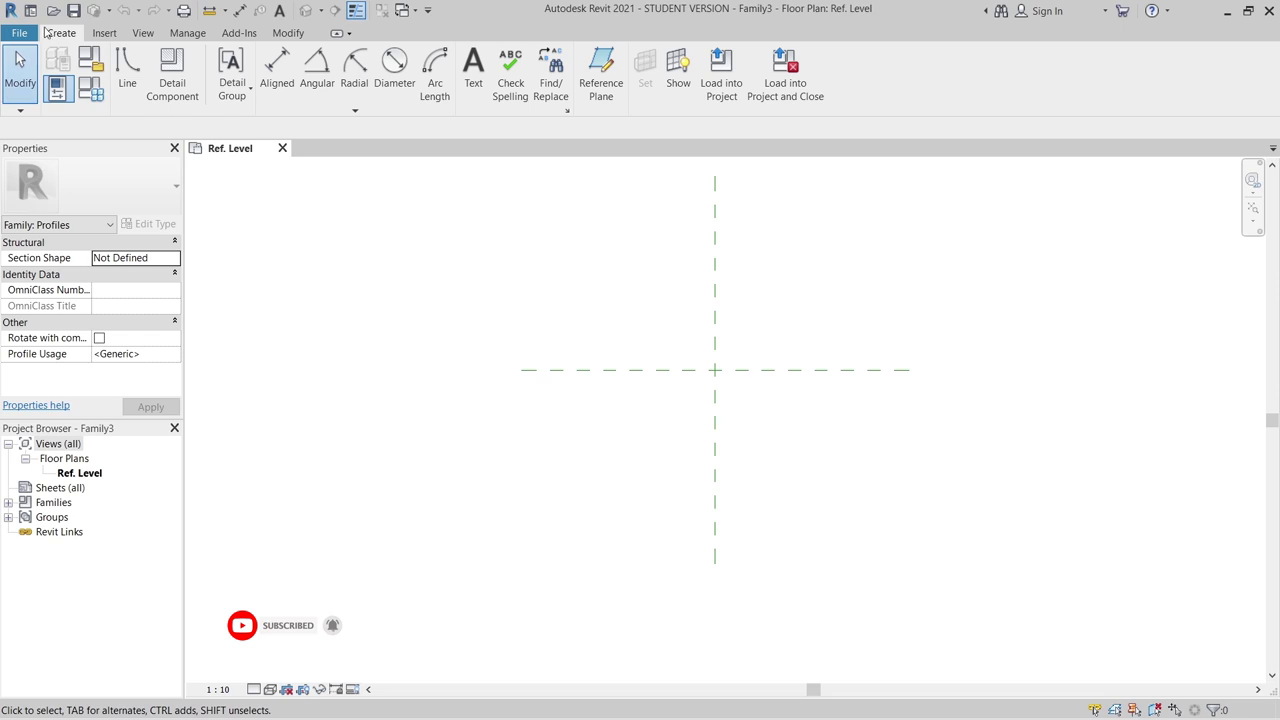
{"action": "left_click", "coordinate": [127, 65]}
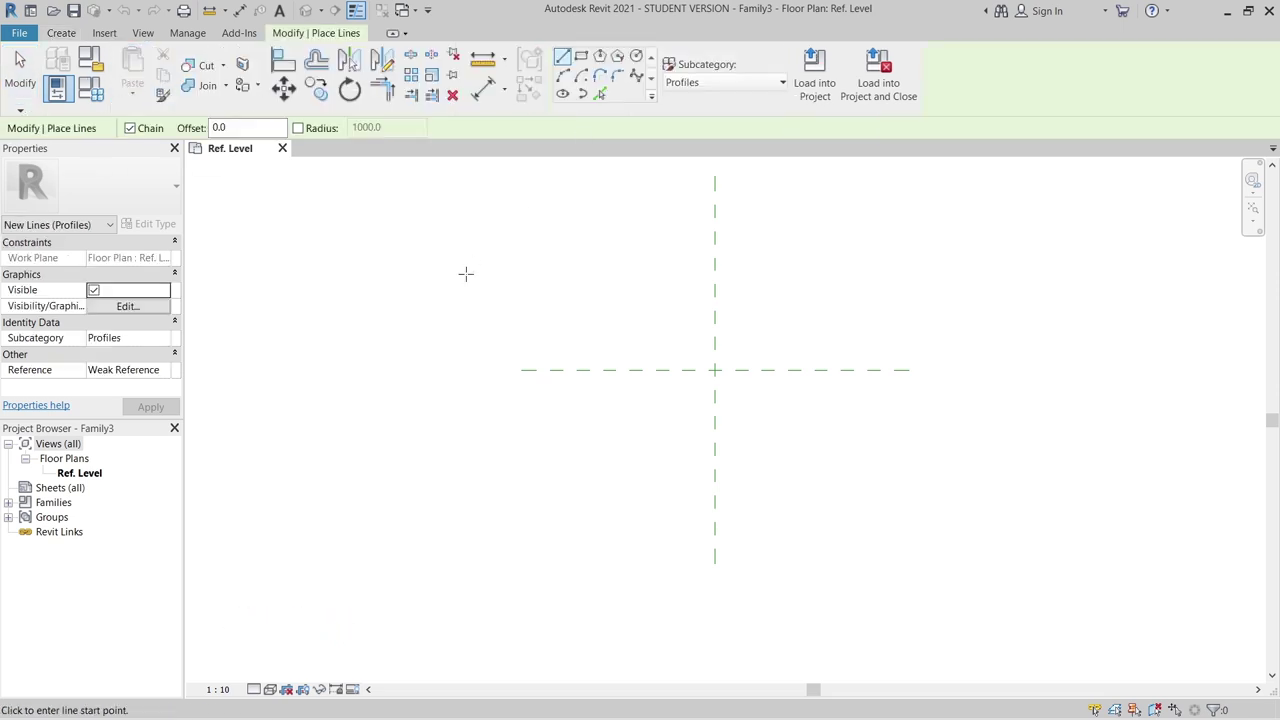
{"action": "left_click", "coordinate": [712, 371]}
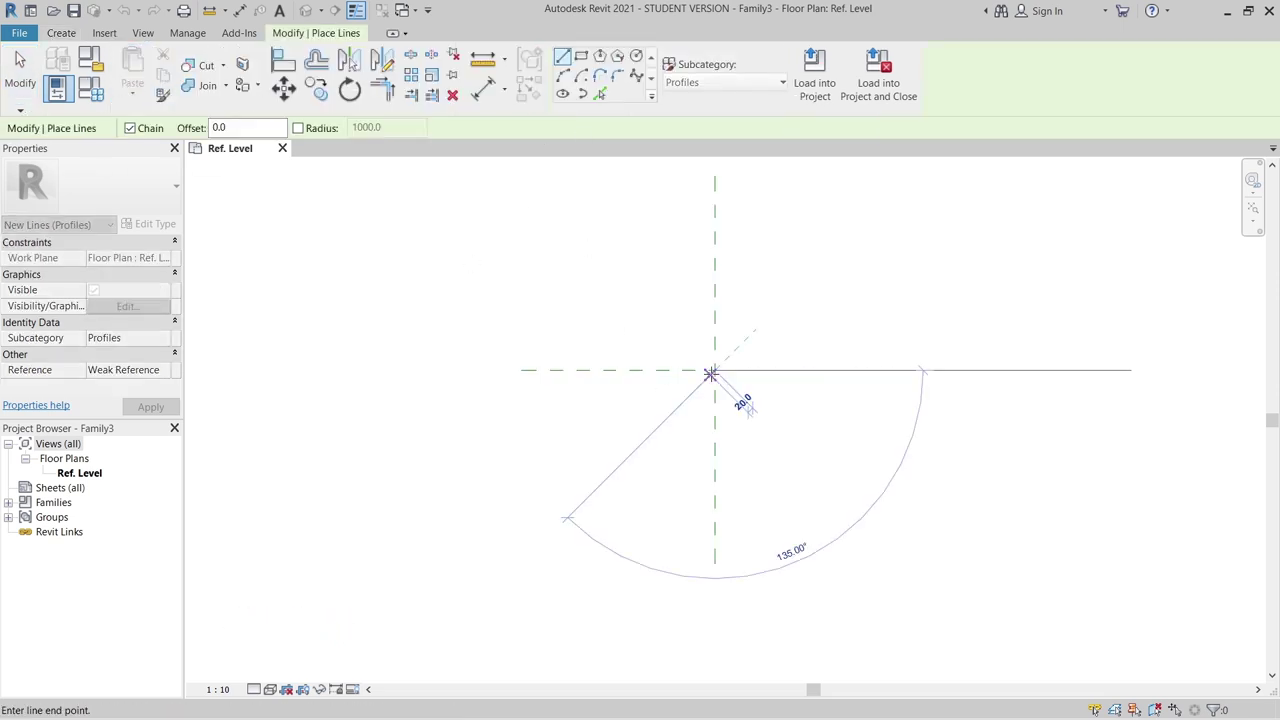
{"action": "type", "text": "2.5"}
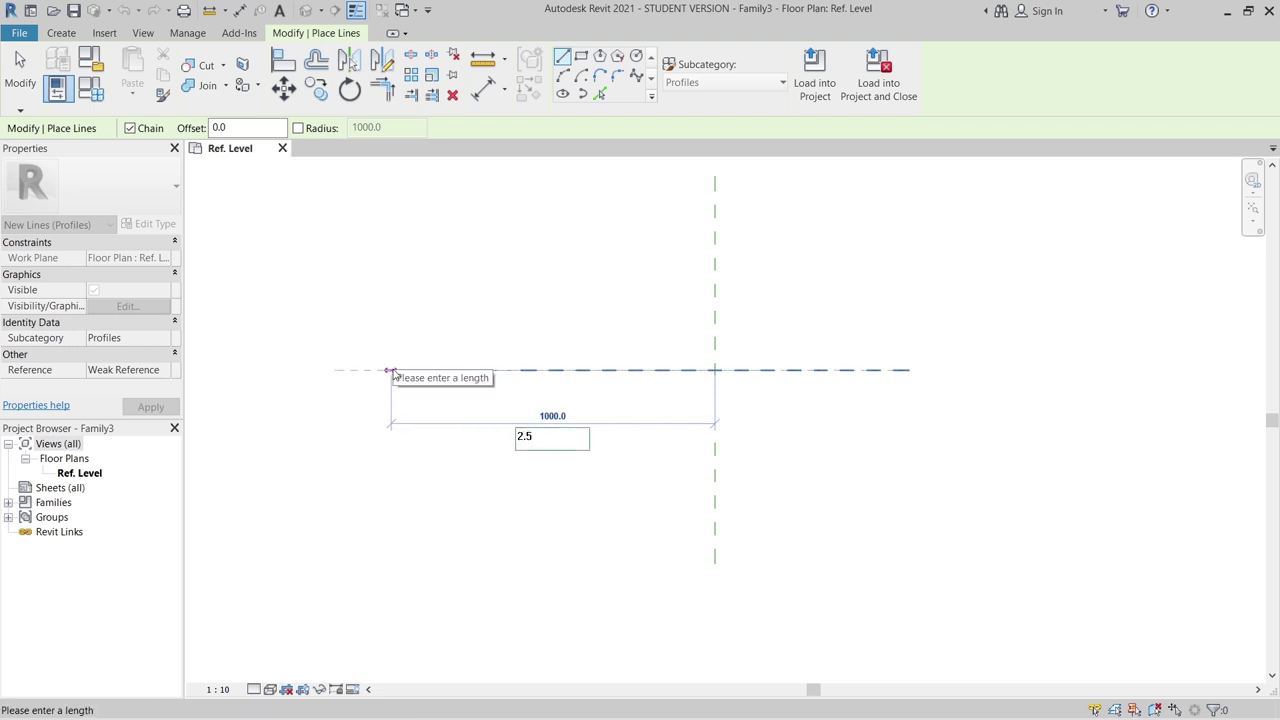
{"action": "key", "text": "Return"}
Step: Chain 200-high risers and 250-deep treads down from the top line's left end, then select them
{"action": "scroll", "coordinate": [355, 385], "scroll_direction": "down", "scroll_amount": 3}
{"action": "middle_click_drag", "start_coordinate": [306, 400], "coordinate": [443, 380]}
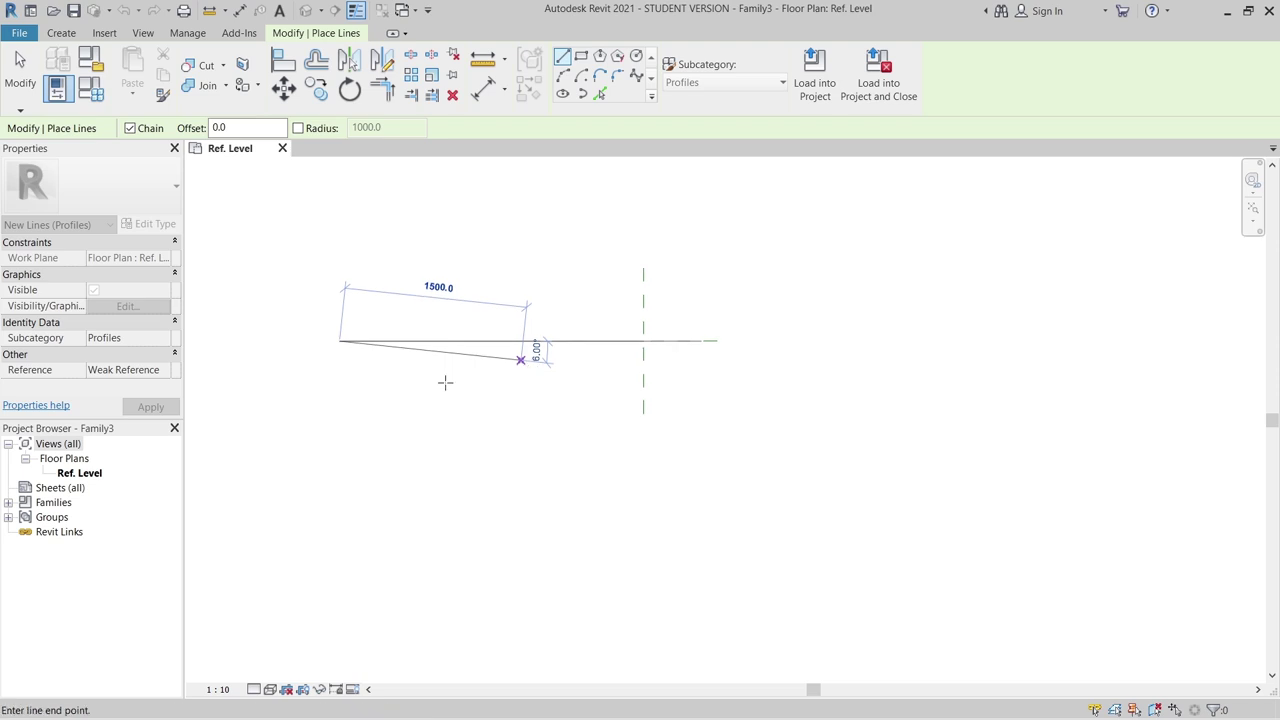
{"action": "scroll", "coordinate": [338, 366], "scroll_direction": "up", "scroll_amount": 2}
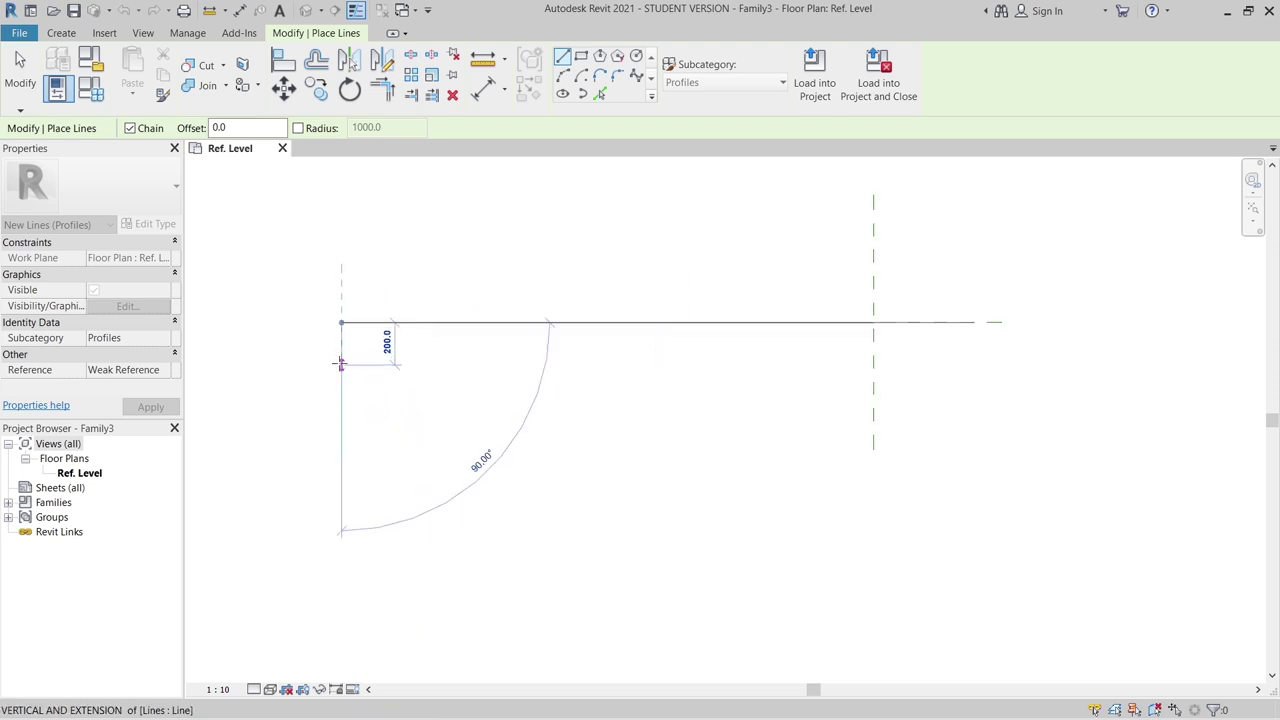
{"action": "left_click", "coordinate": [340, 364]}
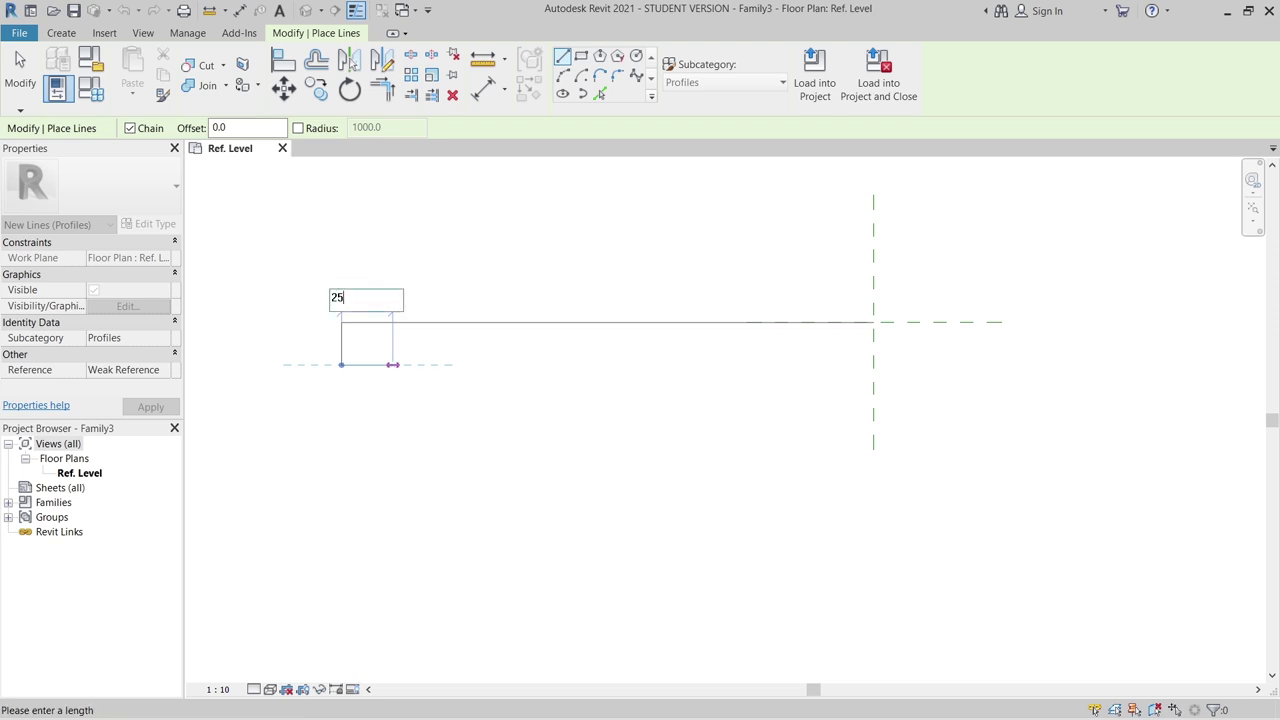
{"action": "left_click", "coordinate": [395, 364]}
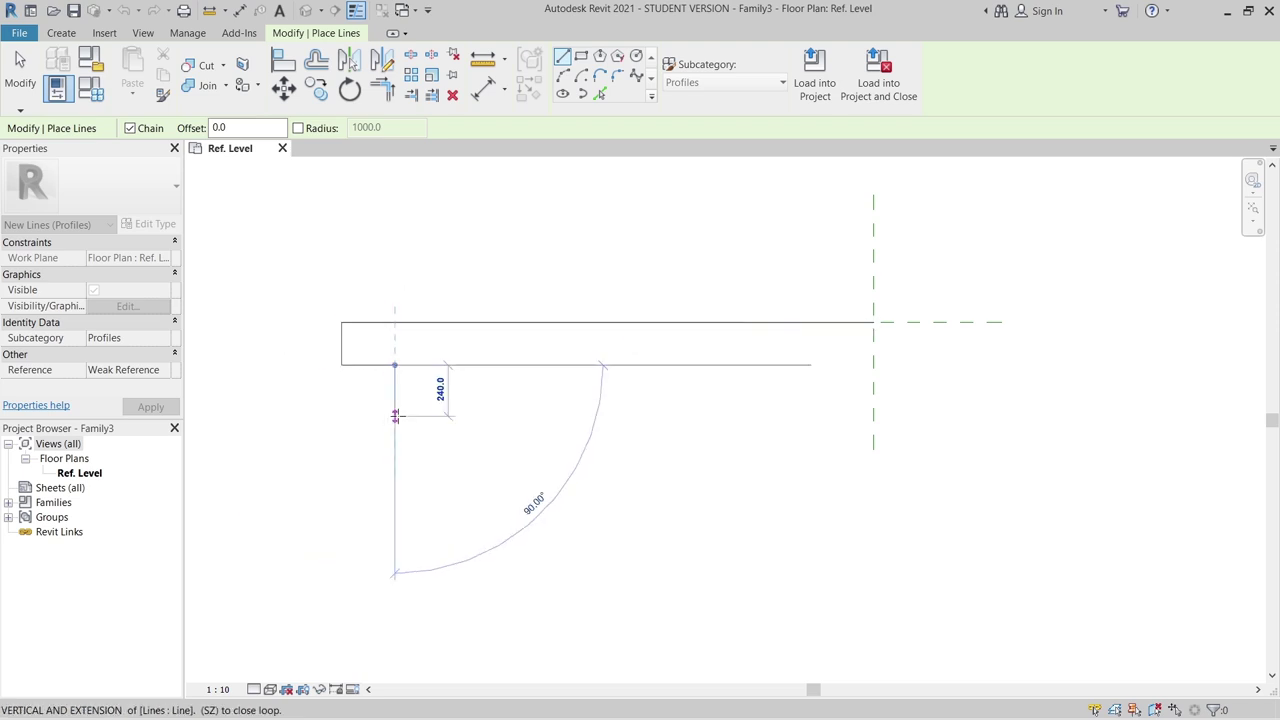
{"action": "type", "text": "200"}
{"action": "key", "text": "Return"}
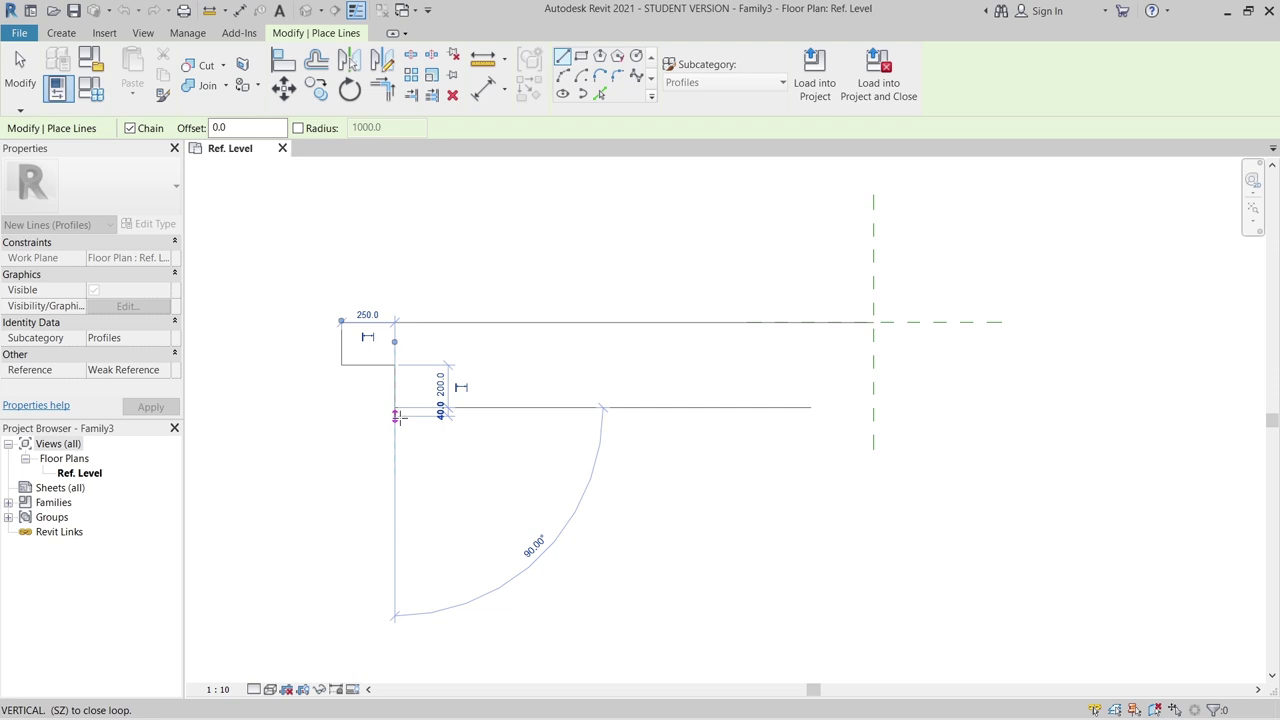
{"action": "type", "text": "250"}
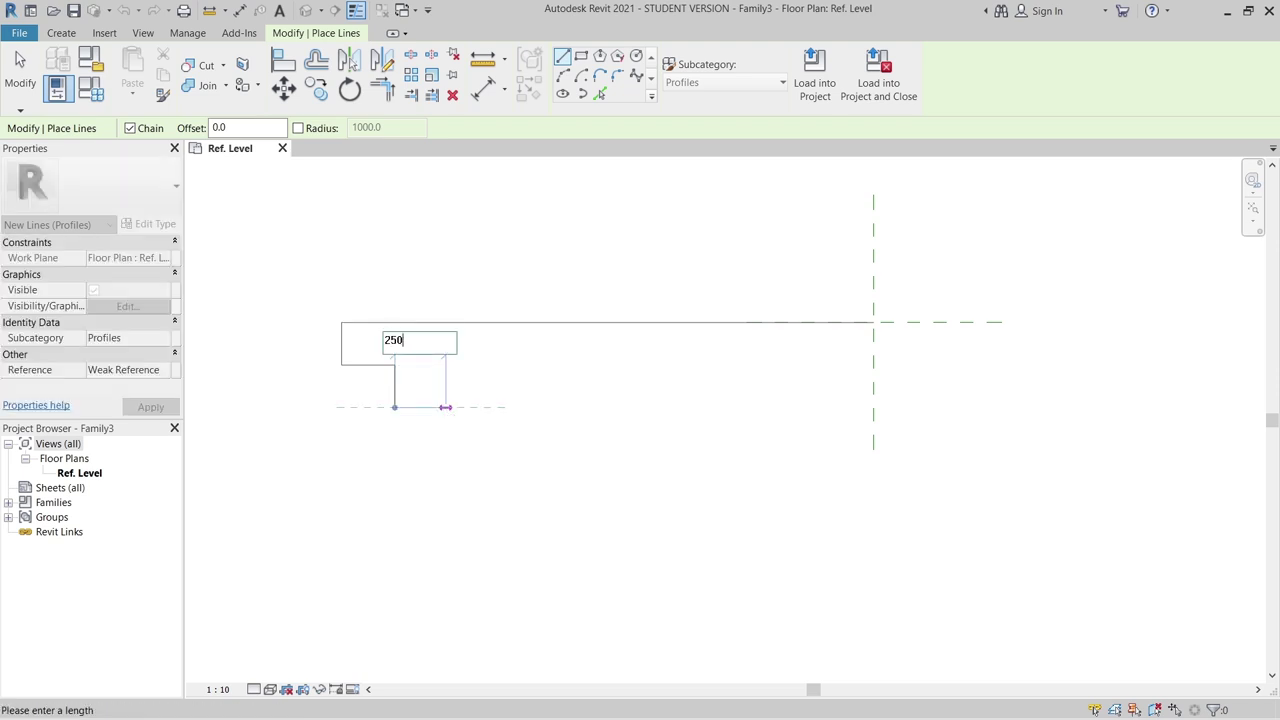
{"action": "key", "text": "Return"}
{"action": "key", "text": "Escape"}
{"action": "key", "text": "Escape"}
{"action": "scroll", "coordinate": [446, 420], "scroll_direction": "up", "scroll_amount": 3}
{"action": "middle_click_drag", "start_coordinate": [363, 406], "coordinate": [614, 451]}
{"action": "left_click_drag", "start_coordinate": [473, 358], "coordinate": [446, 331]}
Step: Copy the selected step lines repeatedly with CO, end to end down the diagonal
{"action": "key", "text": "c"}
{"action": "key", "text": "o"}
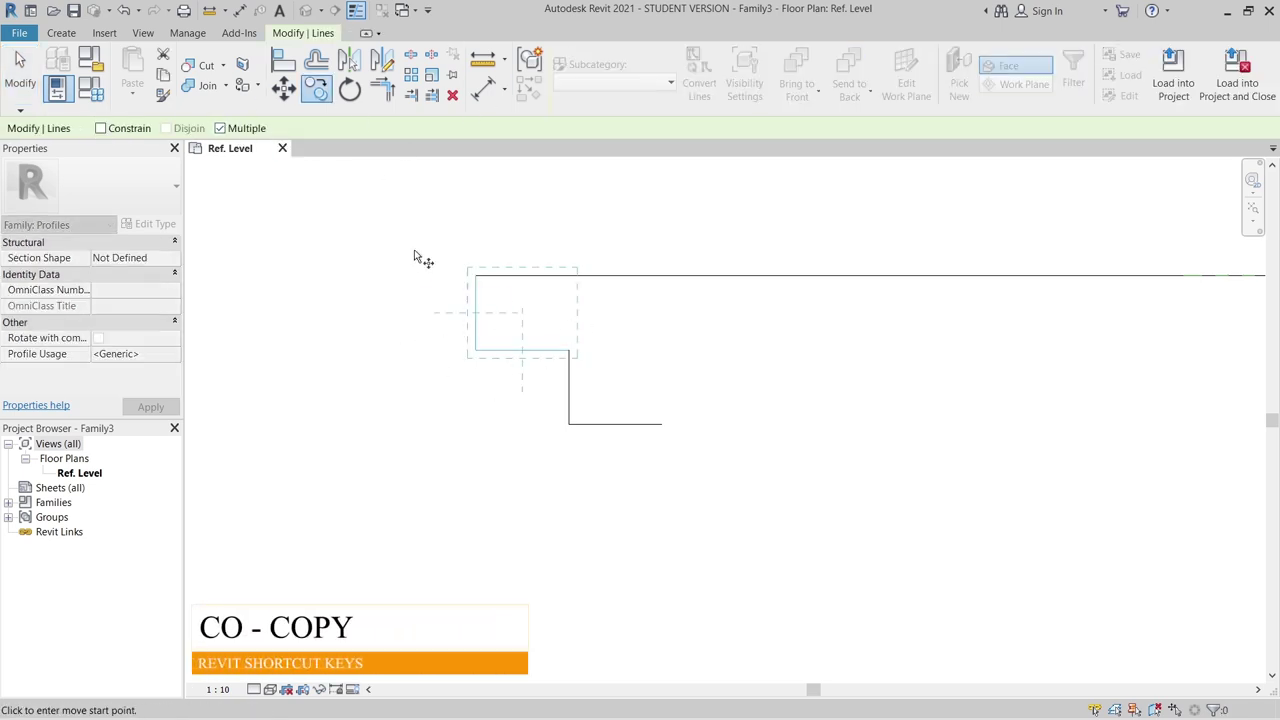
{"action": "left_click", "coordinate": [476, 275]}
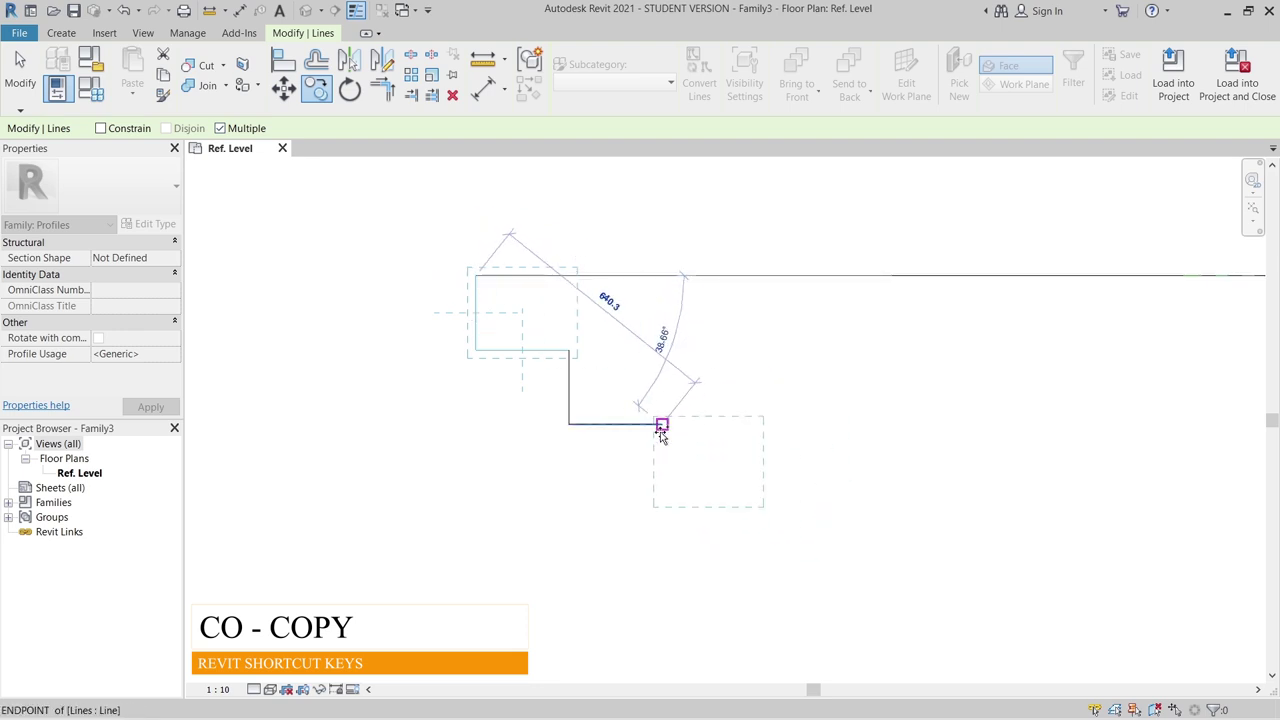
{"action": "middle_click_drag", "start_coordinate": [994, 509], "coordinate": [863, 285]}
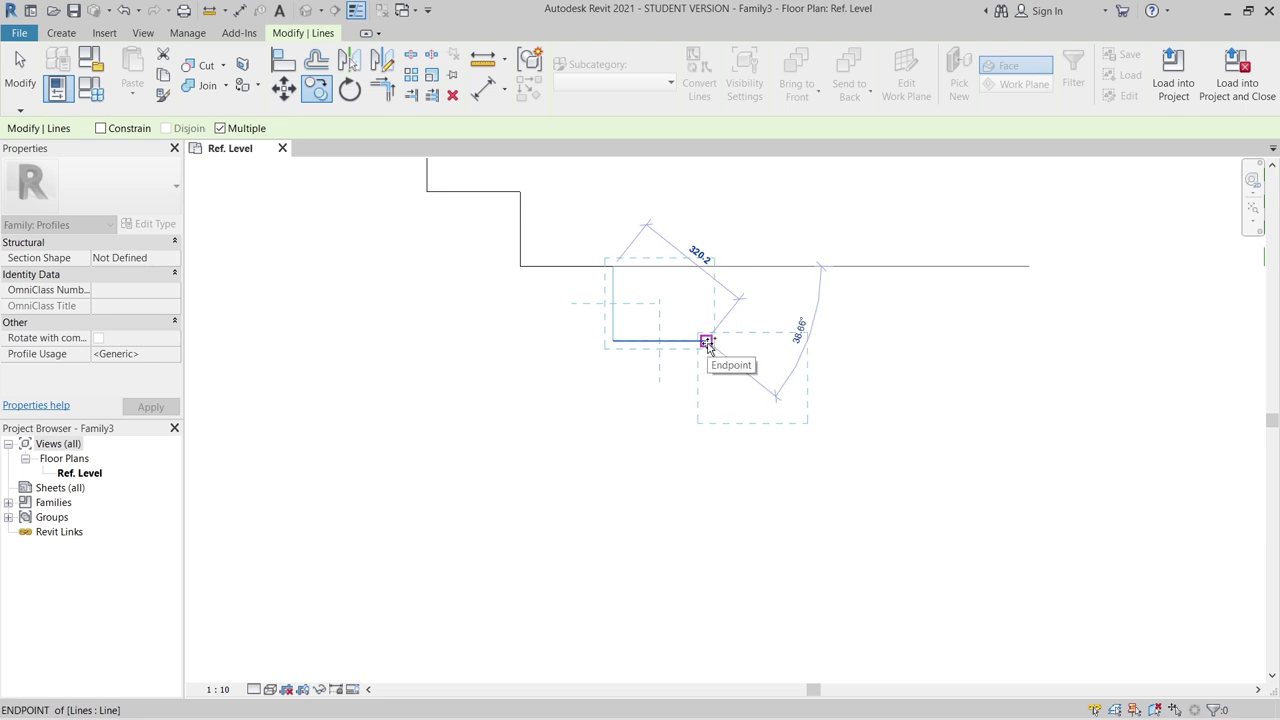
{"action": "middle_click_drag", "start_coordinate": [707, 343], "coordinate": [842, 415]}
{"action": "scroll", "coordinate": [845, 389], "scroll_direction": "down", "scroll_amount": 3}
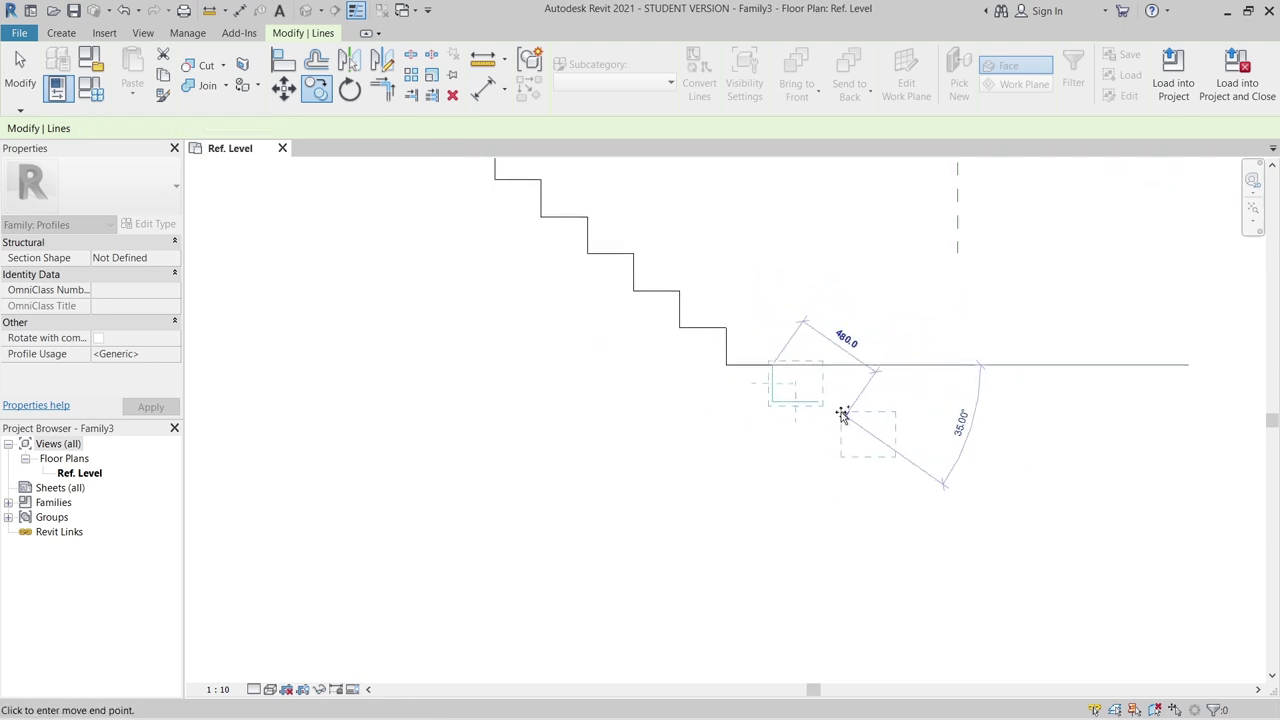
{"action": "left_click", "coordinate": [826, 400]}
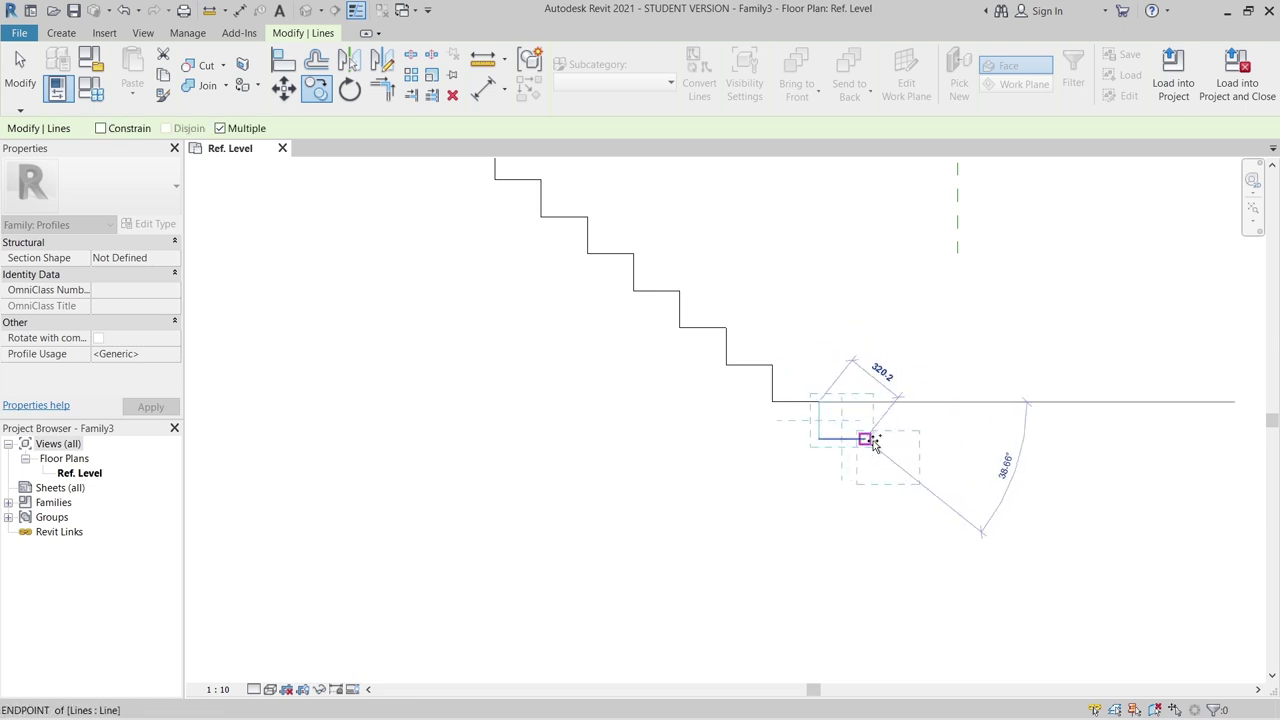
{"action": "left_click", "coordinate": [866, 437]}
{"action": "key", "text": "Escape"}
{"action": "key", "text": "Escape"}
{"action": "scroll", "coordinate": [977, 430], "scroll_direction": "down", "scroll_amount": 2}
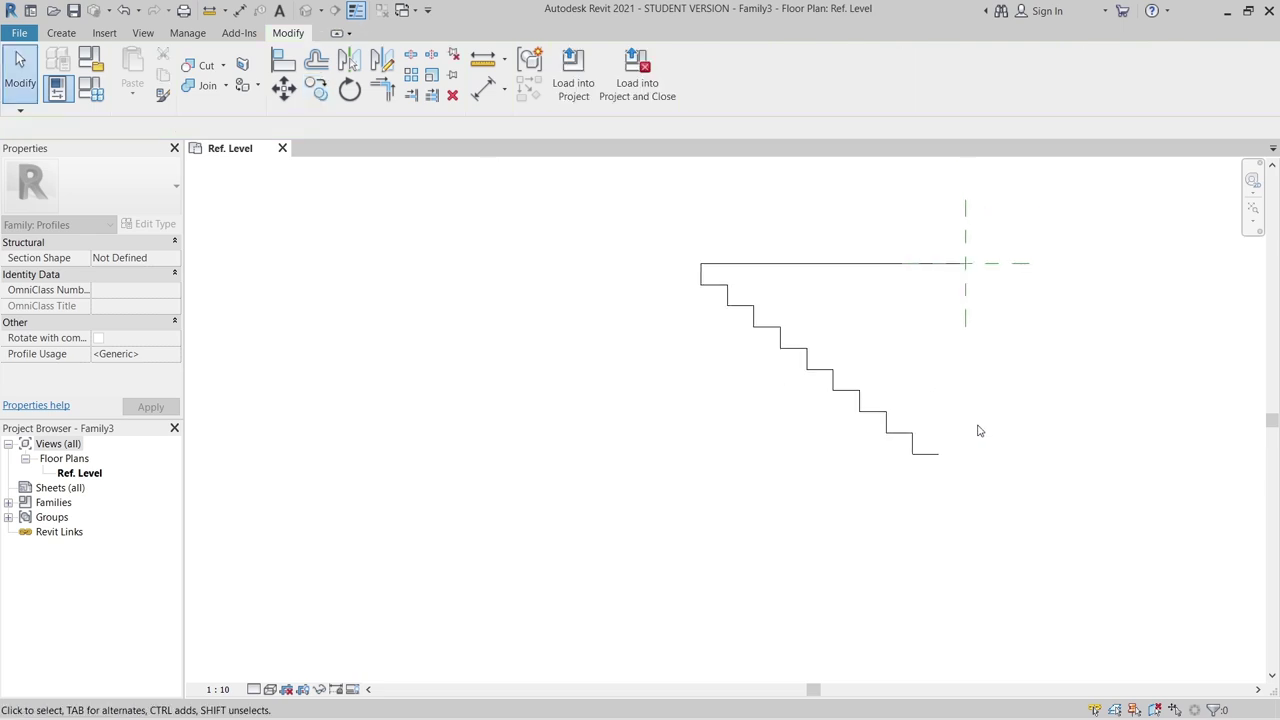
{"action": "middle_click_drag", "start_coordinate": [977, 429], "coordinate": [886, 446]}
{"action": "key", "text": "l"}
{"action": "key", "text": "i"}
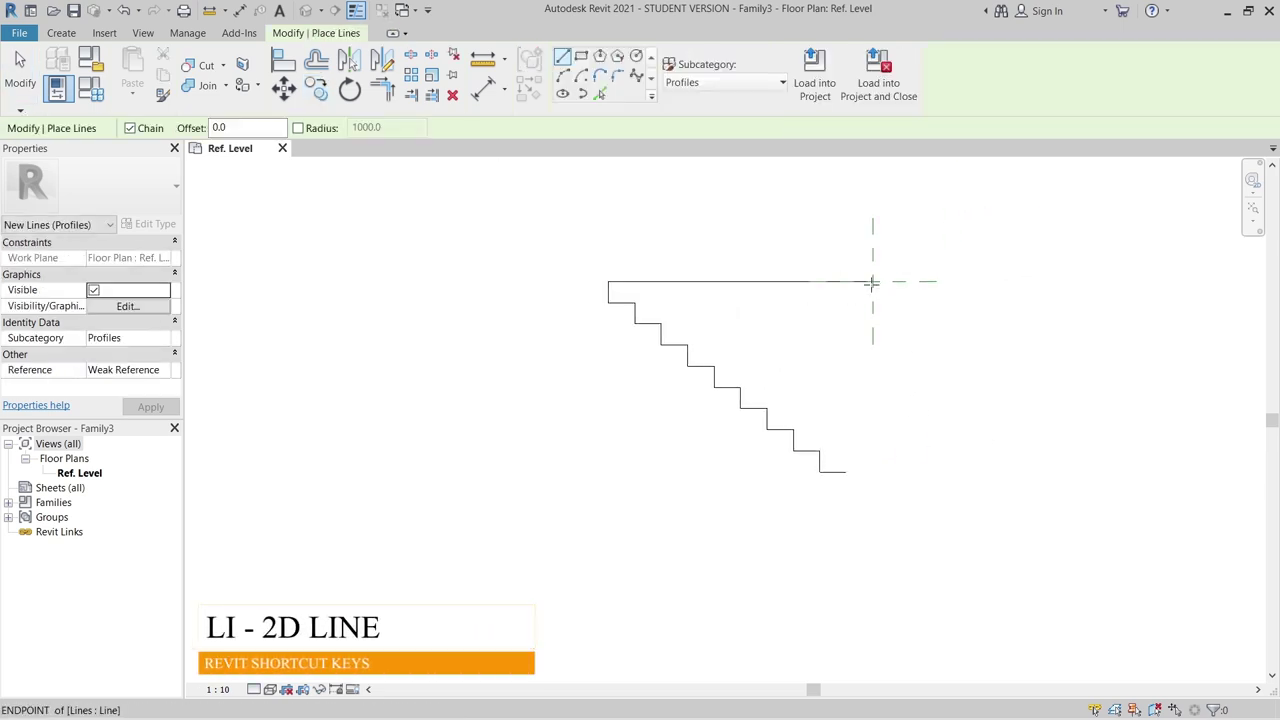
Step: Draw a vertical line down from the top line's right end past the bottom step
{"action": "left_click", "coordinate": [872, 283]}
{"action": "left_click", "coordinate": [872, 503]}
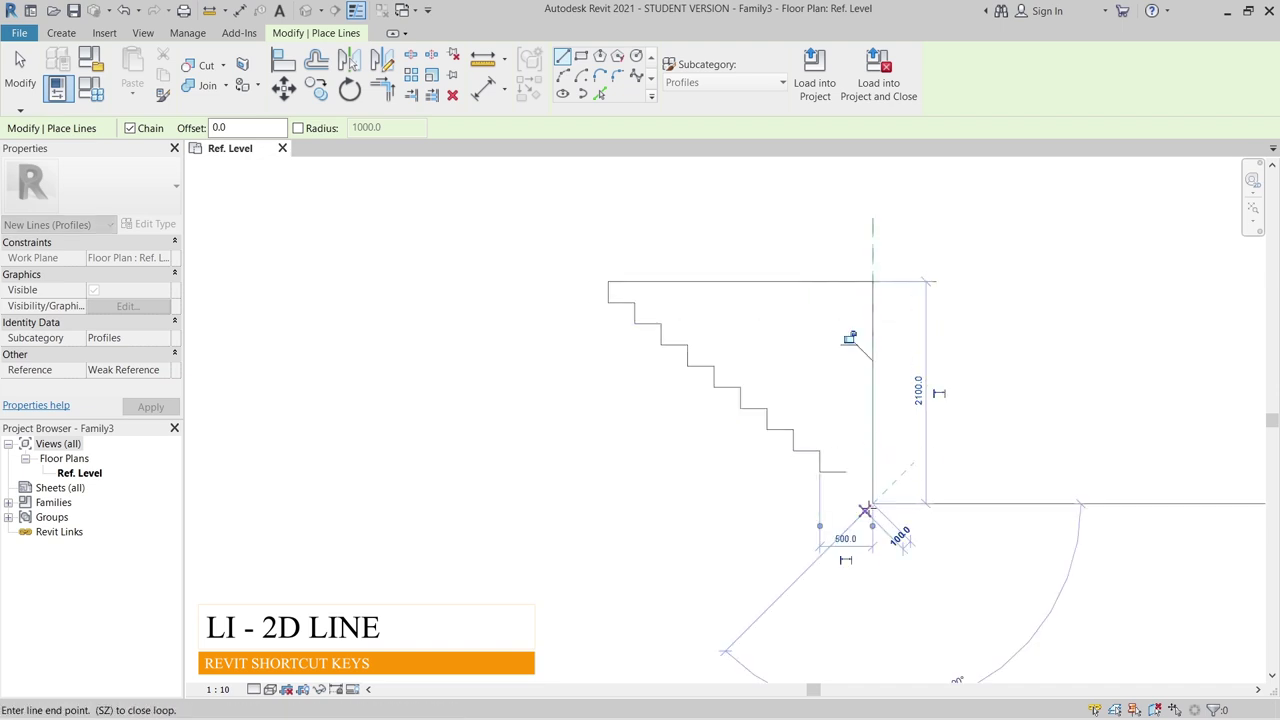
{"action": "key", "text": "Escape"}
{"action": "key", "text": "Escape"}
Step: Move the two lowest step lines so they reach the vertical line
{"action": "scroll", "coordinate": [826, 484], "scroll_direction": "up", "scroll_amount": 3}
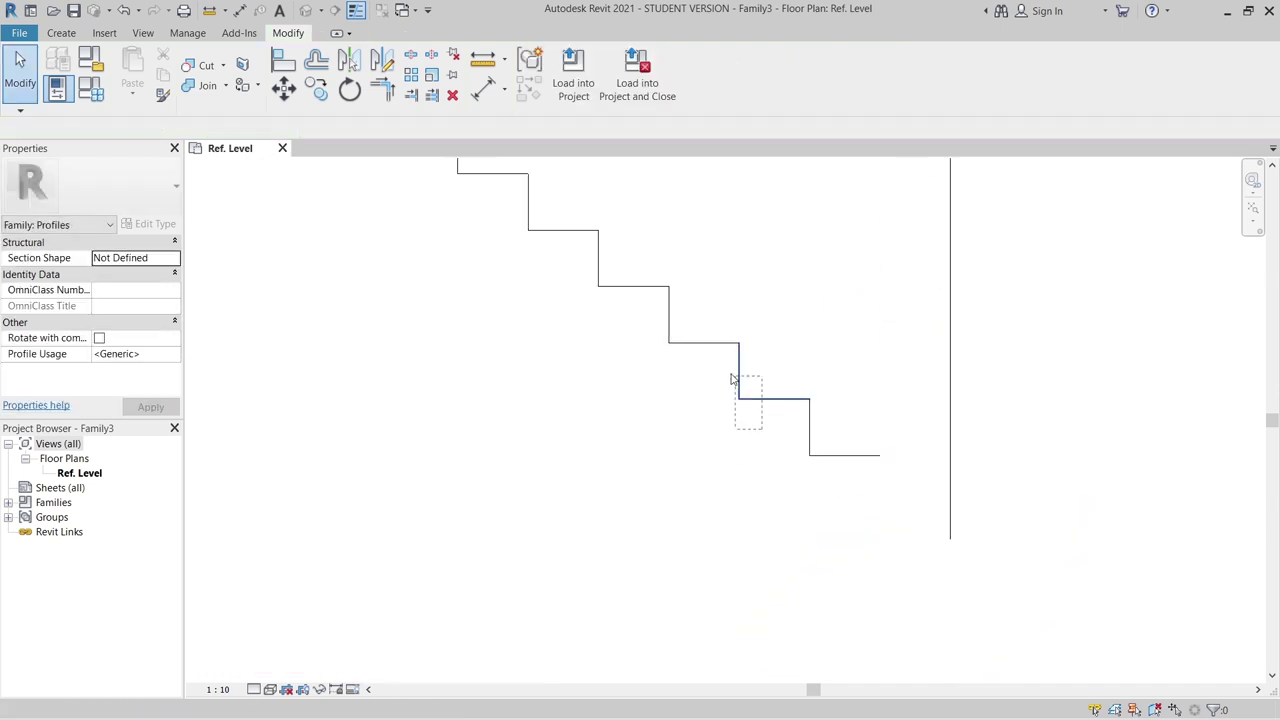
{"action": "left_click_drag", "start_coordinate": [752, 370], "coordinate": [752, 372]}
{"action": "key", "text": "m"}
{"action": "key", "text": "v"}
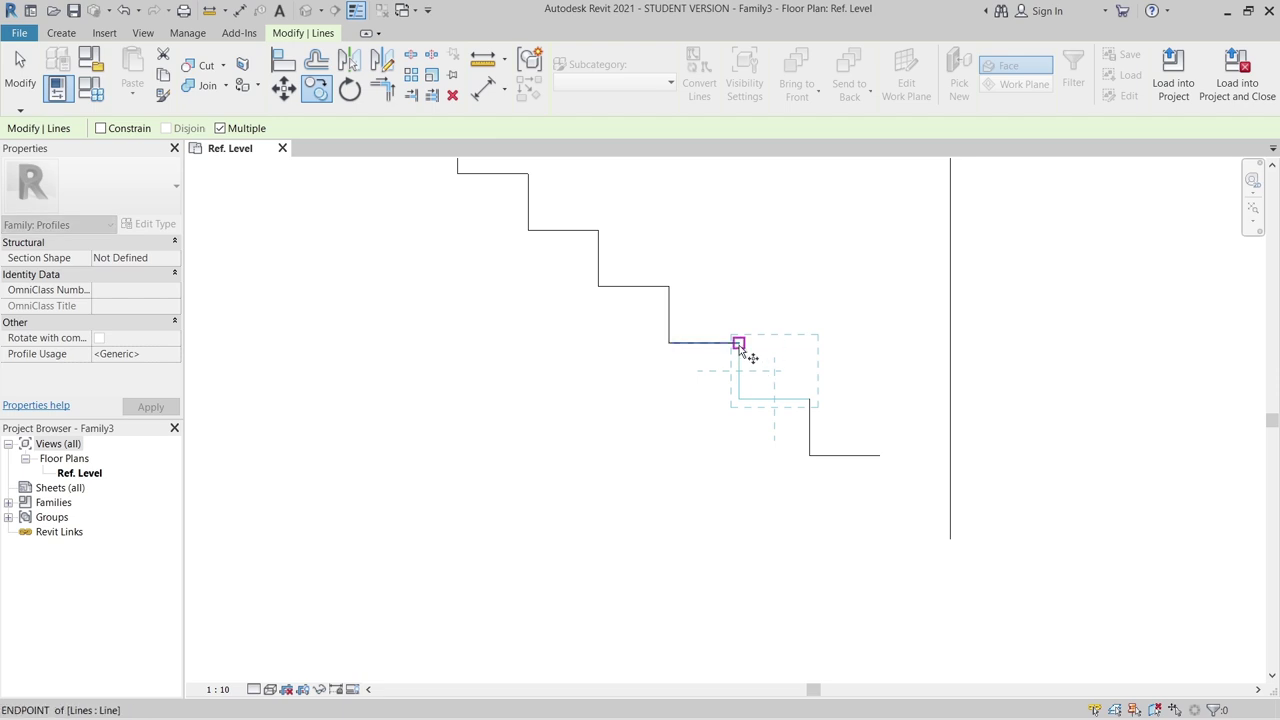
{"action": "left_click", "coordinate": [738, 343]}
{"action": "left_click", "coordinate": [879, 457]}
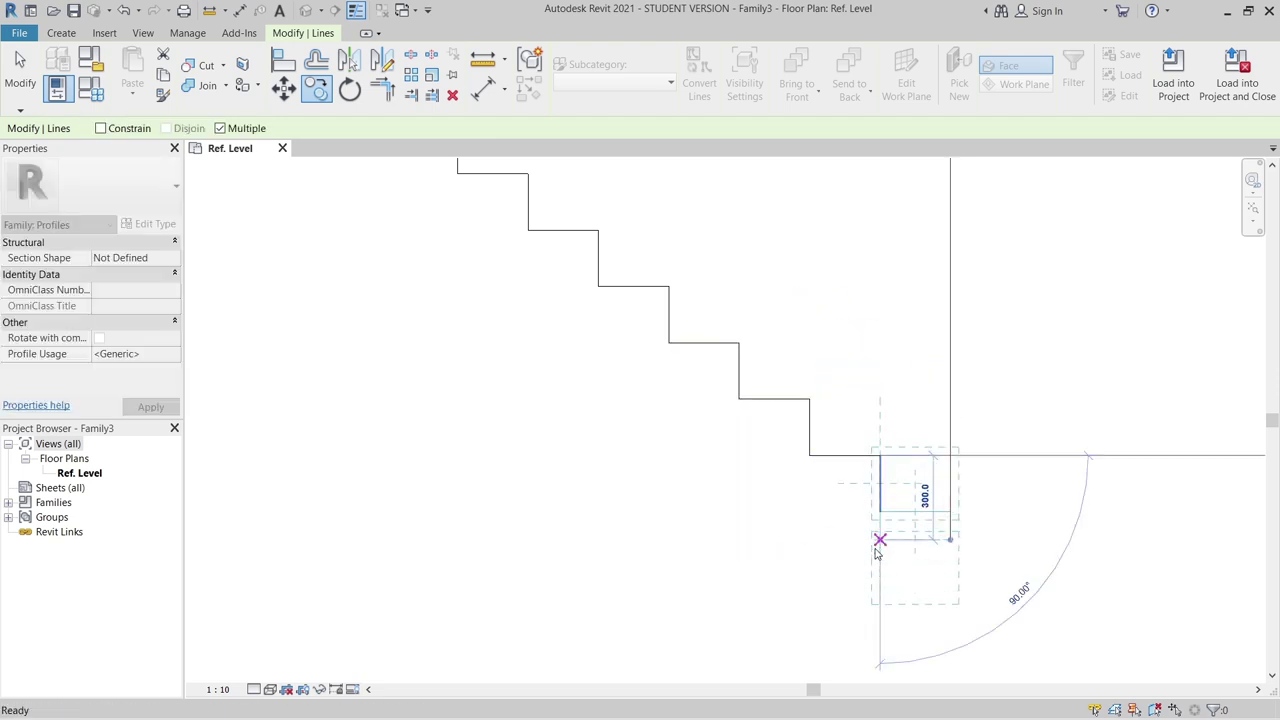
{"action": "key", "text": "Escape"}
{"action": "key", "text": "Escape"}
{"action": "scroll", "coordinate": [897, 551], "scroll_direction": "down", "scroll_amount": 2}
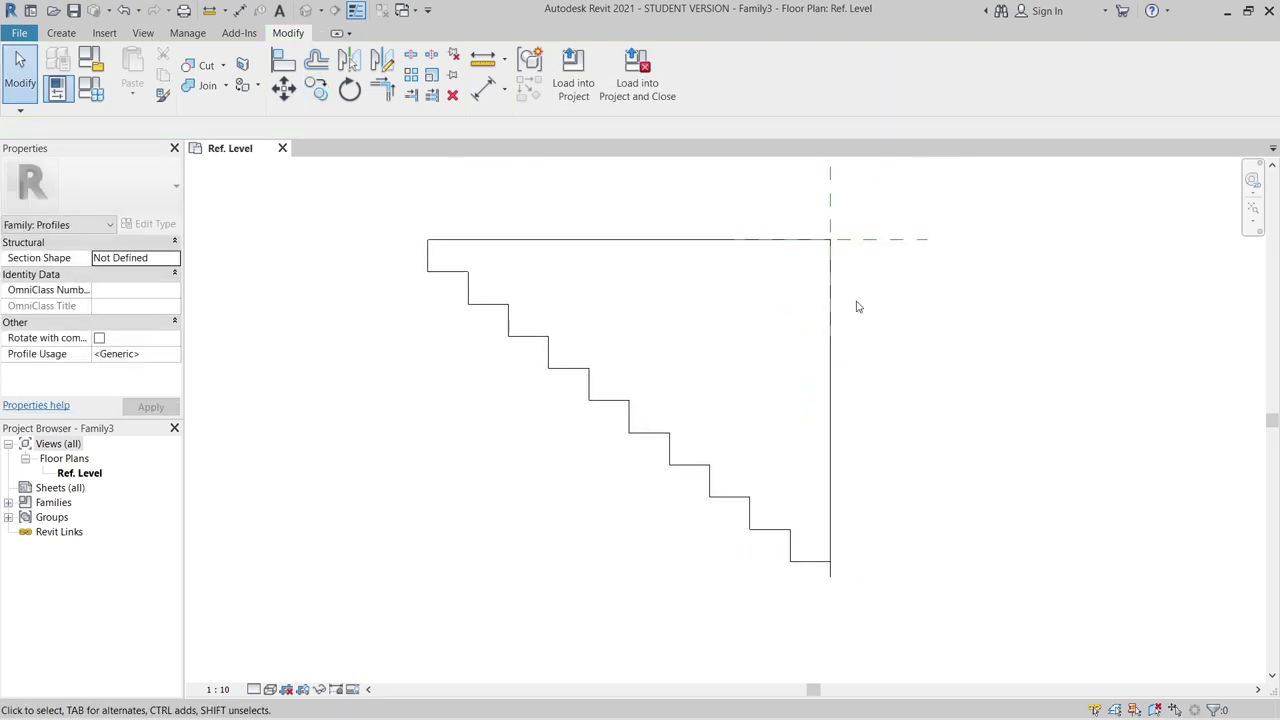
{"action": "scroll", "coordinate": [826, 531], "scroll_direction": "up", "scroll_amount": 1}
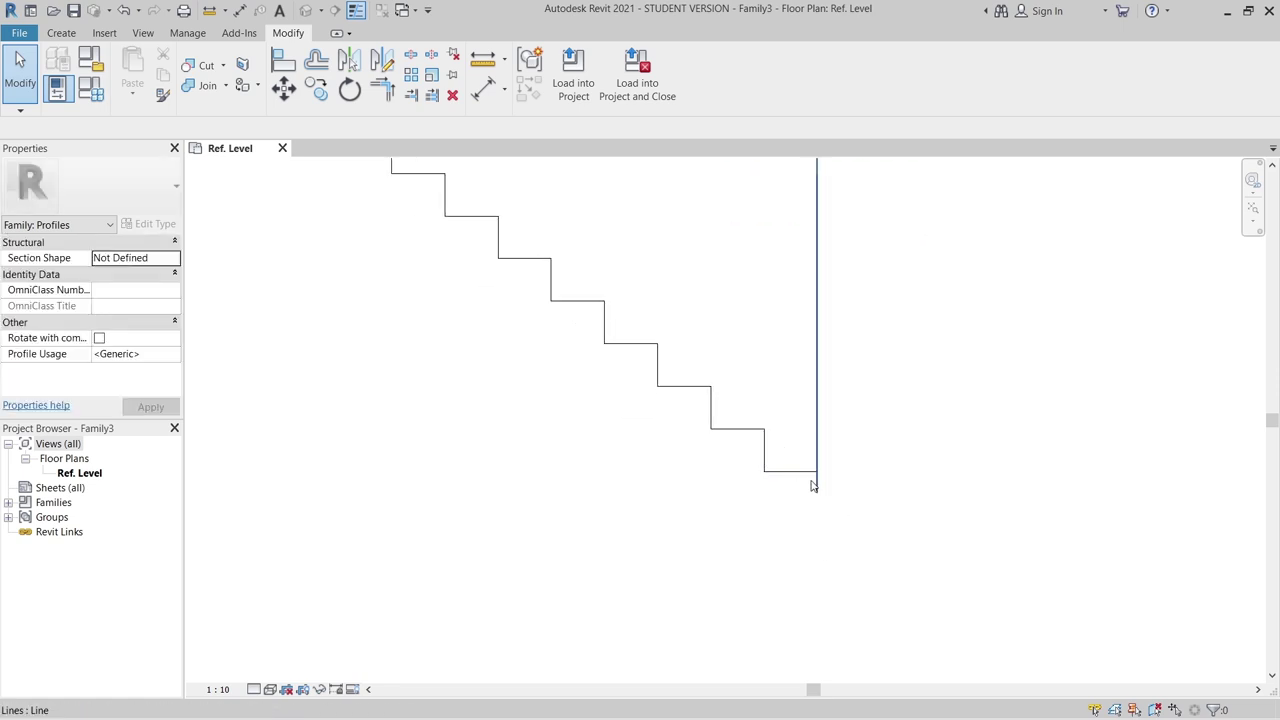
{"action": "scroll", "coordinate": [809, 486], "scroll_direction": "up", "scroll_amount": 2}
Step: Trim the bottom step and the vertical line into a clean corner with TR
{"action": "key", "text": "t"}
{"action": "key", "text": "r"}
{"action": "scroll", "coordinate": [800, 520], "scroll_direction": "up", "scroll_amount": 1}
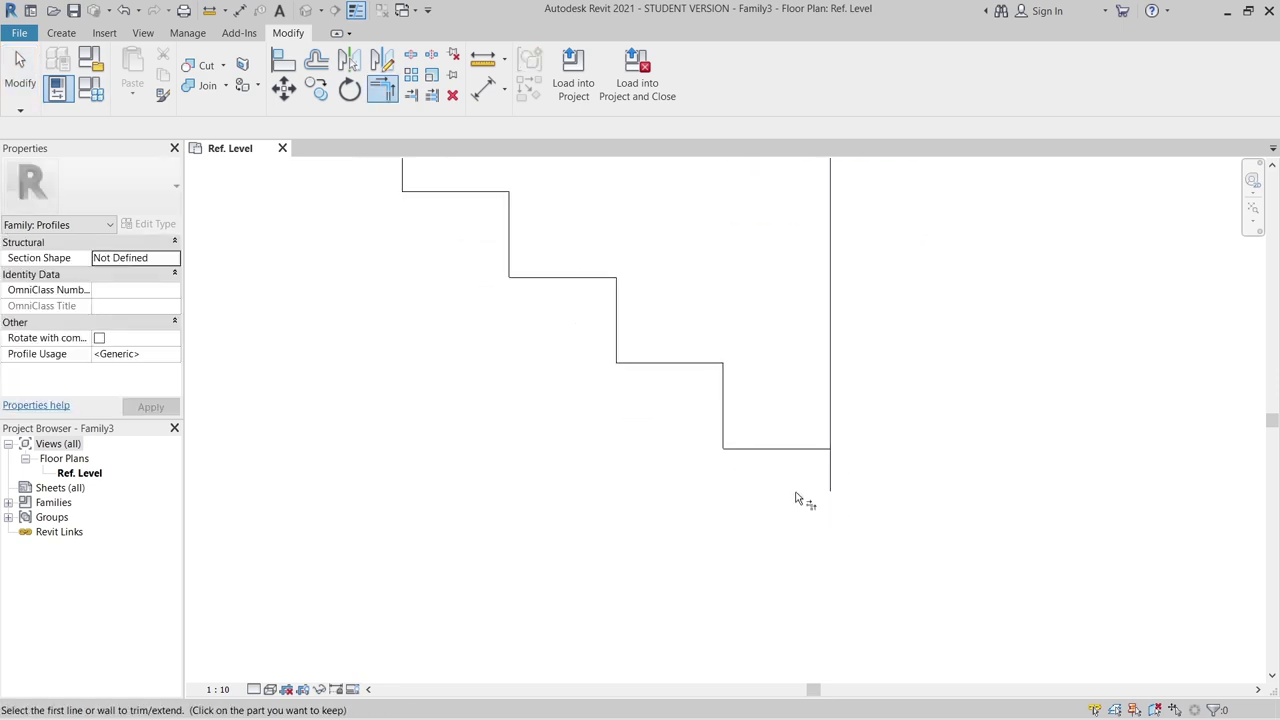
{"action": "left_click", "coordinate": [814, 446]}
{"action": "left_click", "coordinate": [829, 433]}
{"action": "key", "text": "Escape"}
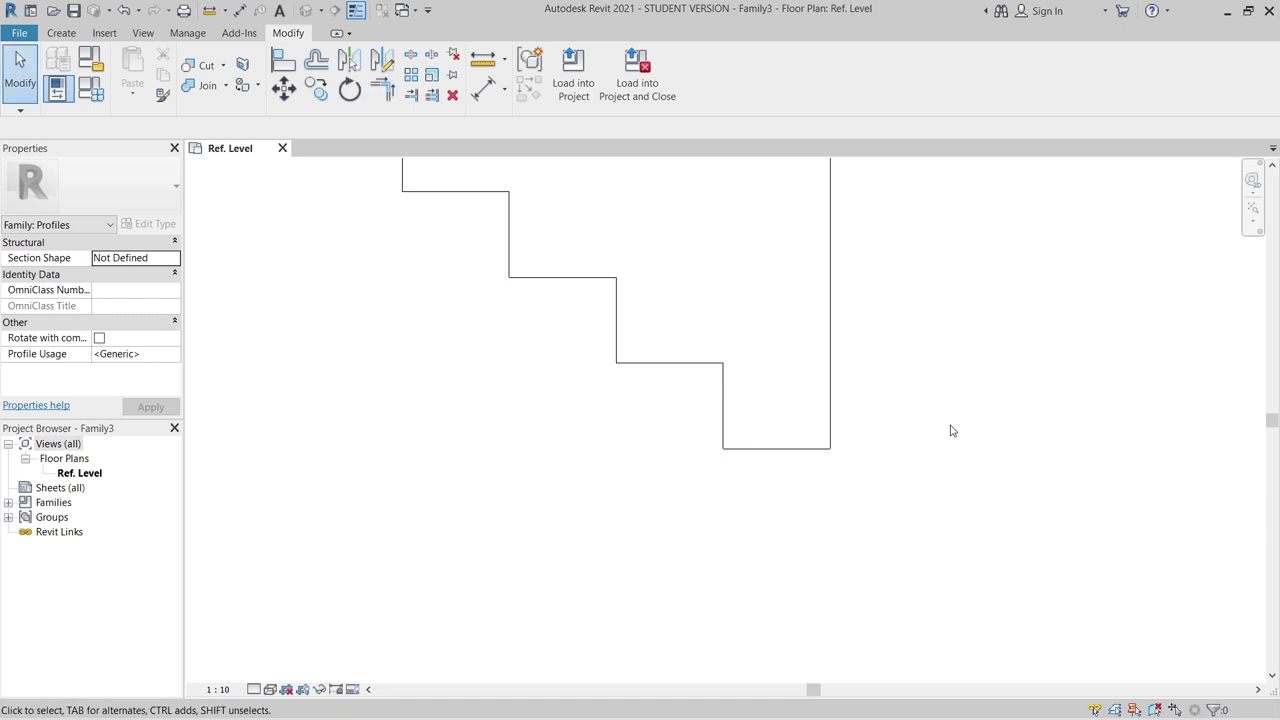
{"action": "scroll", "coordinate": [950, 424], "scroll_direction": "down", "scroll_amount": 3}
{"action": "scroll", "coordinate": [890, 479], "scroll_direction": "down", "scroll_amount": 1}
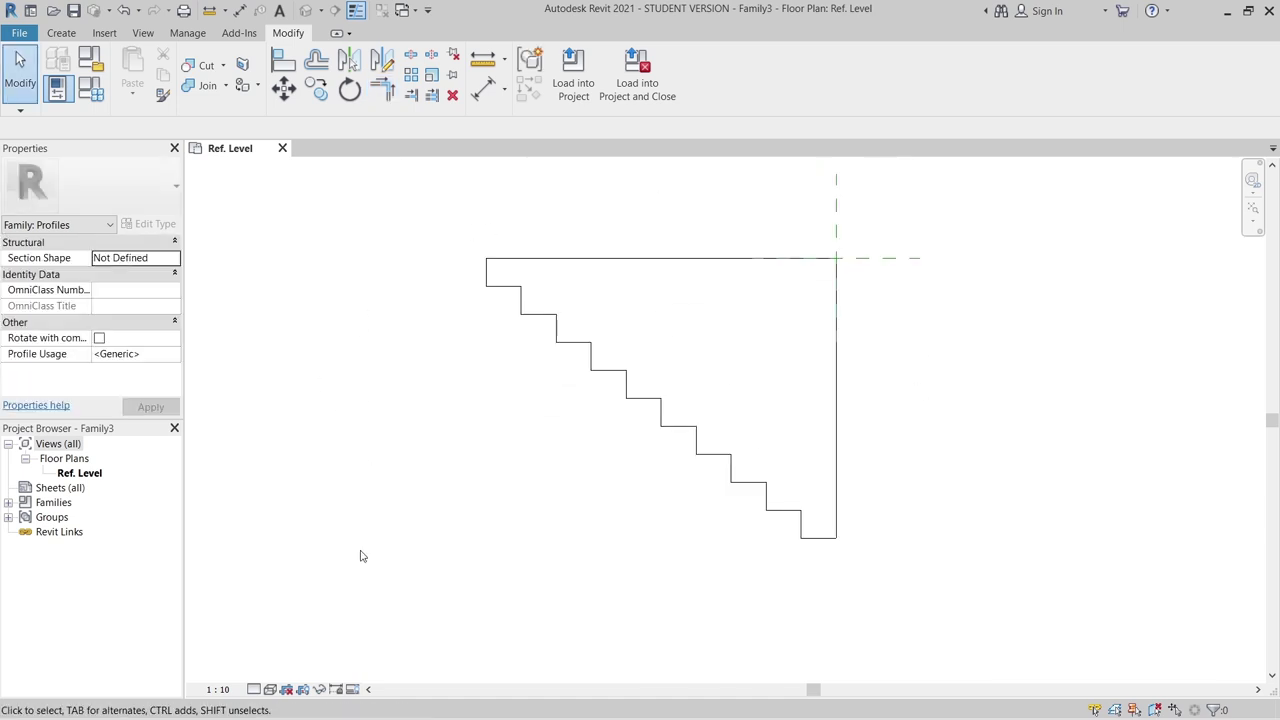
{"action": "middle_click_drag", "start_coordinate": [597, 389], "coordinate": [514, 489]}
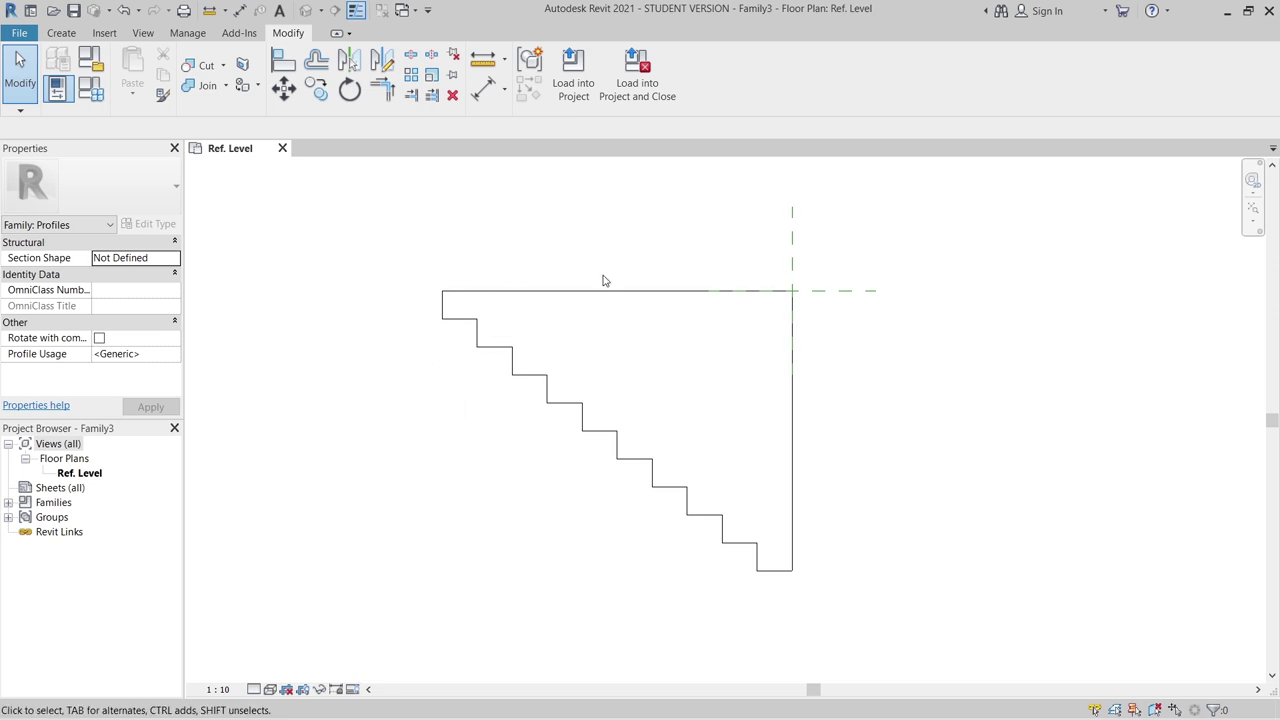
{"action": "middle_click_drag", "start_coordinate": [940, 446], "coordinate": [886, 449]}
{"action": "scroll", "coordinate": [673, 575], "scroll_direction": "down", "scroll_amount": 1}
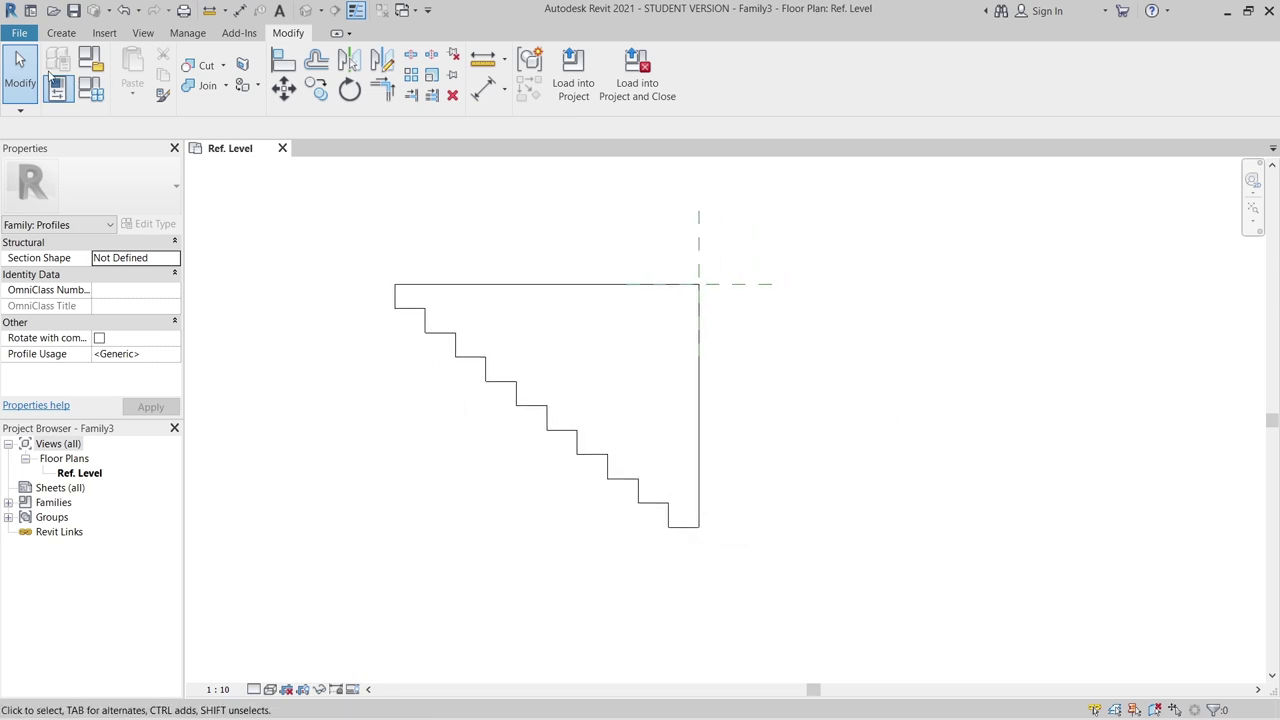
Step: Create another new family from the English Metric Profile.rft template
{"action": "left_click", "coordinate": [20, 33]}
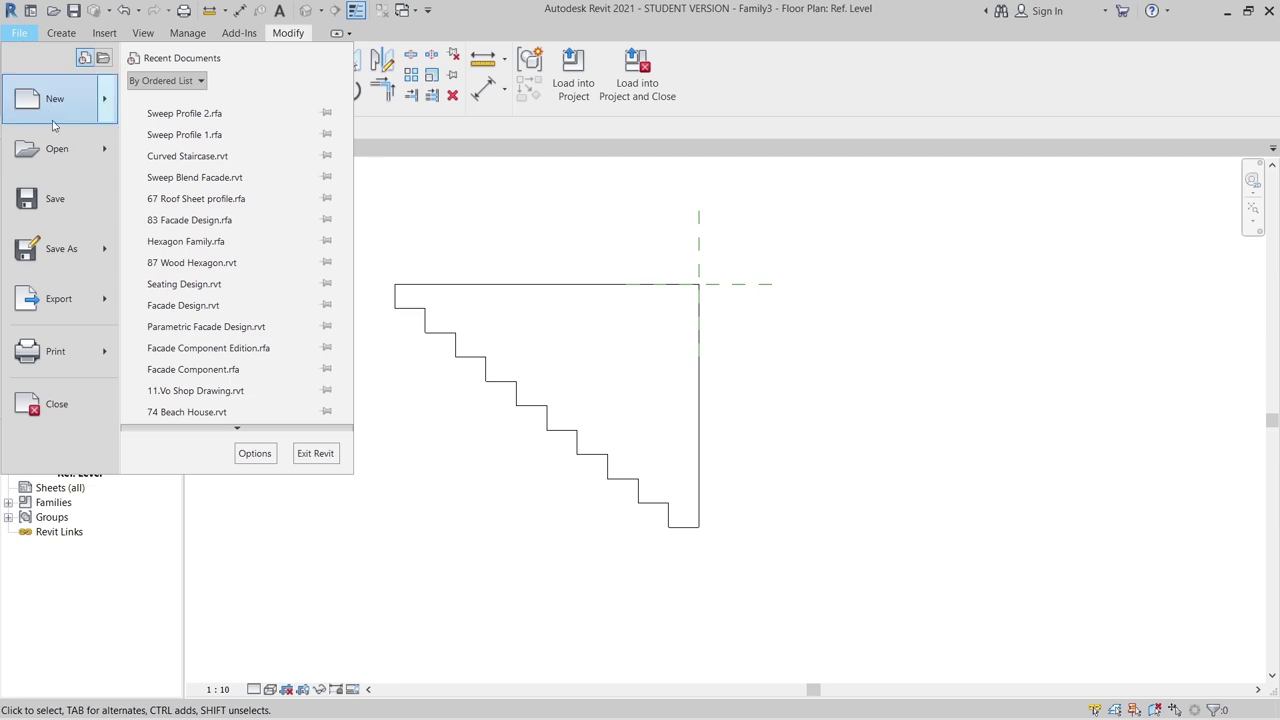
{"action": "mouse_move", "coordinate": [55, 112]}
{"action": "left_click", "coordinate": [180, 145]}
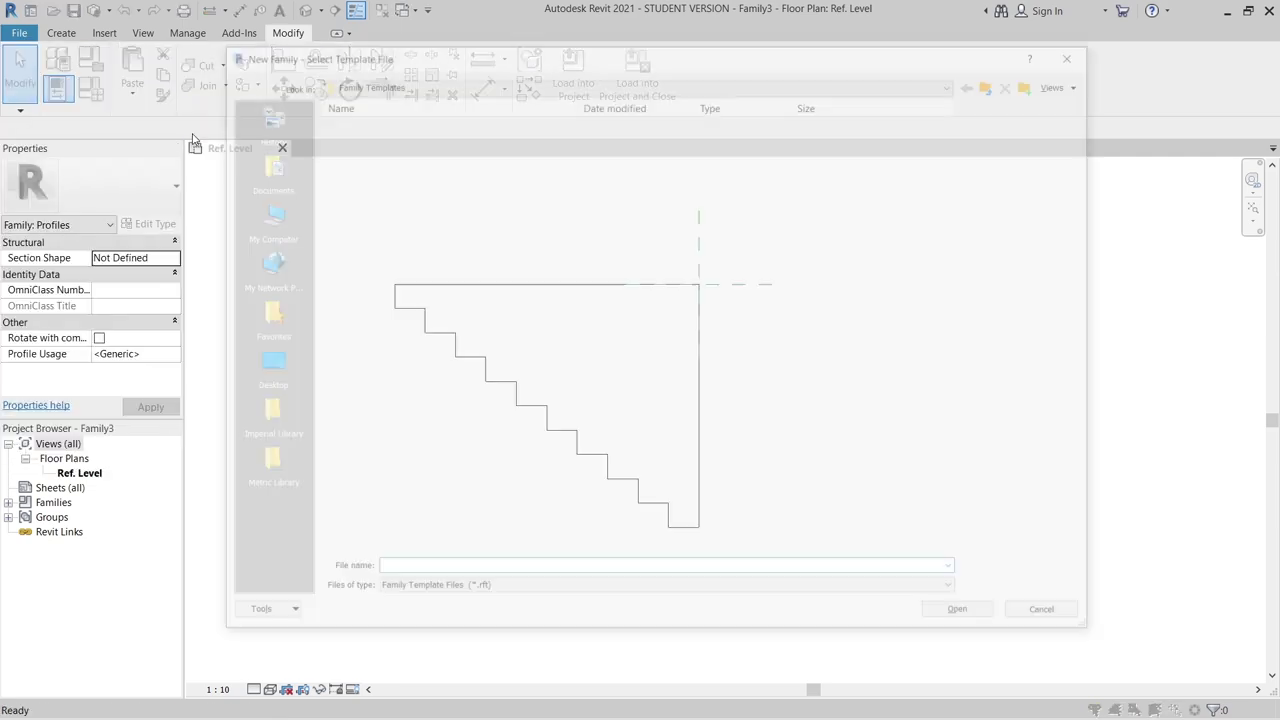
{"action": "double_click", "coordinate": [355, 150]}
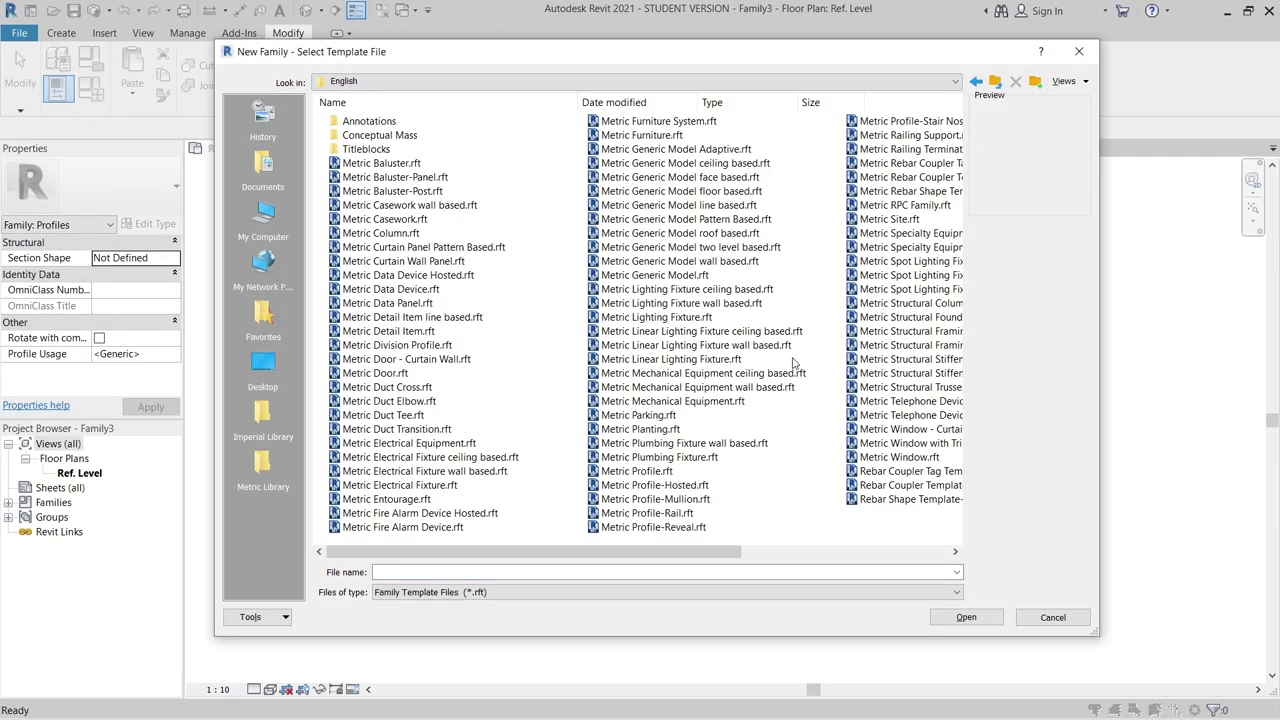
{"action": "left_click", "coordinate": [636, 474]}
{"action": "left_click", "coordinate": [964, 617]}
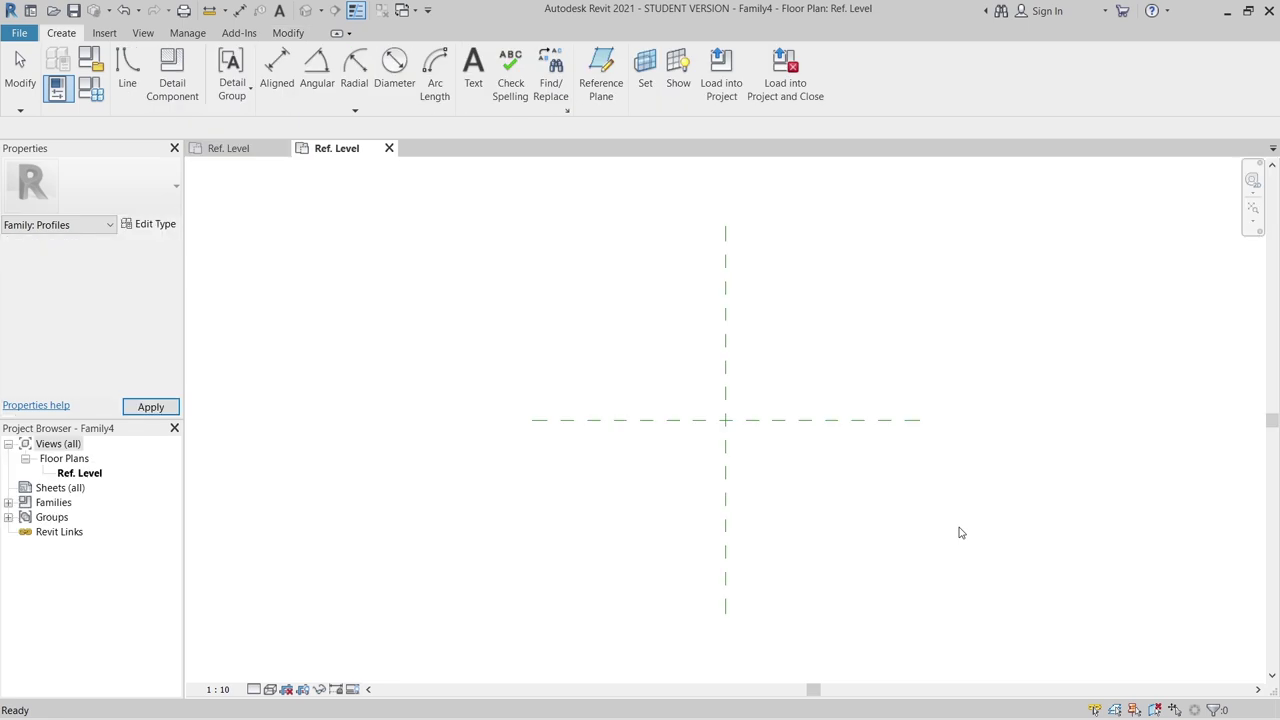
Step: Draw chained lines from the reference-plane intersection: 2500 left, 400 down, 500 right
{"action": "middle_click_drag", "start_coordinate": [638, 502], "coordinate": [652, 425]}
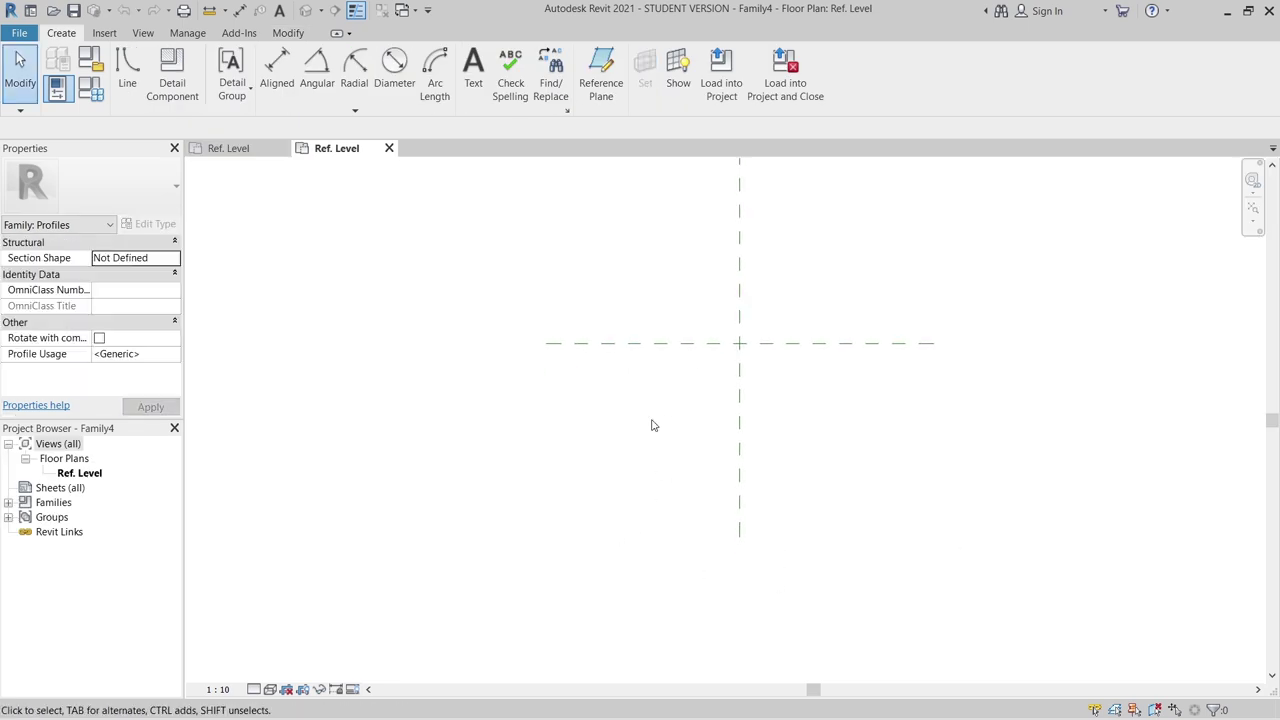
{"action": "key", "text": "l"}
{"action": "key", "text": "i"}
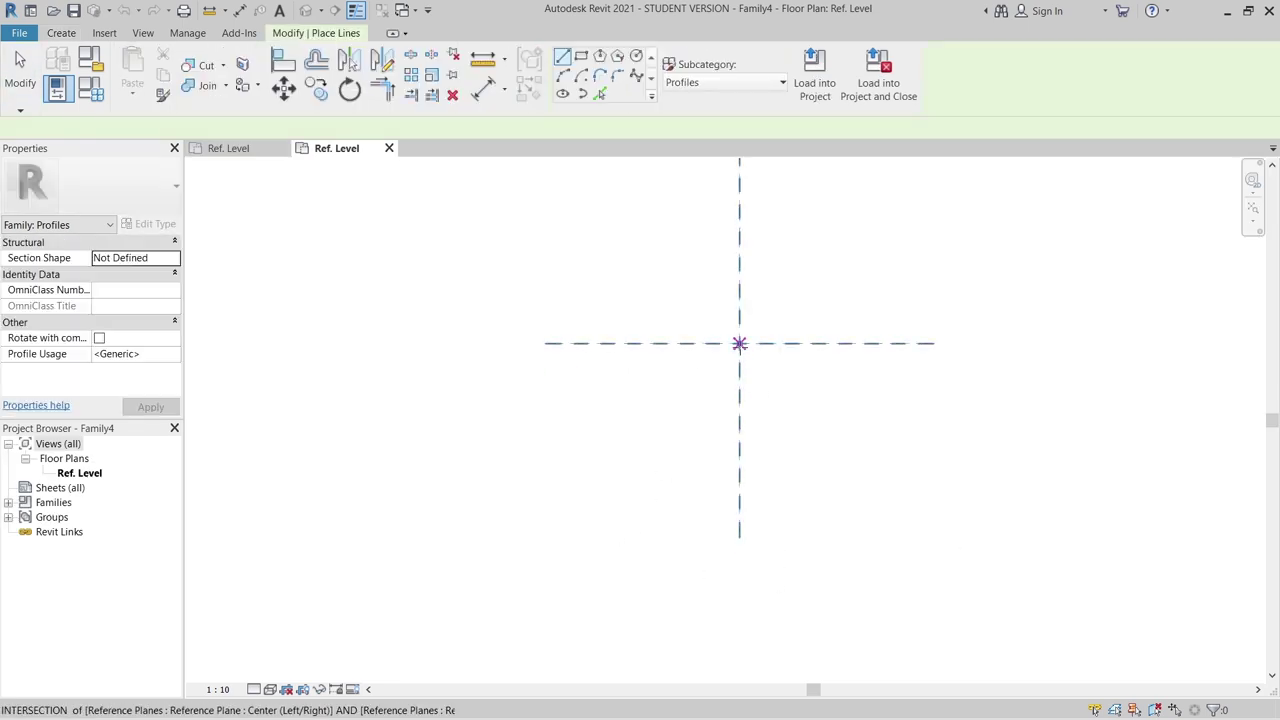
{"action": "left_click", "coordinate": [740, 343]}
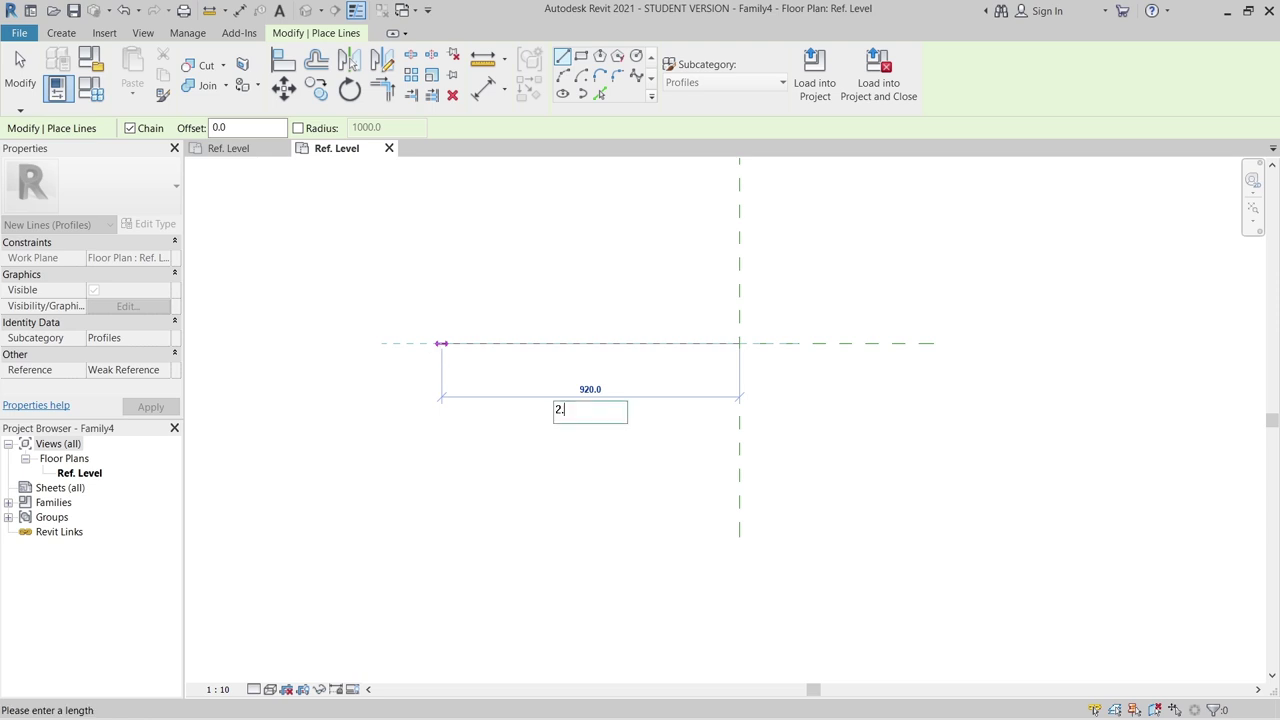
{"action": "key", "text": "Return"}
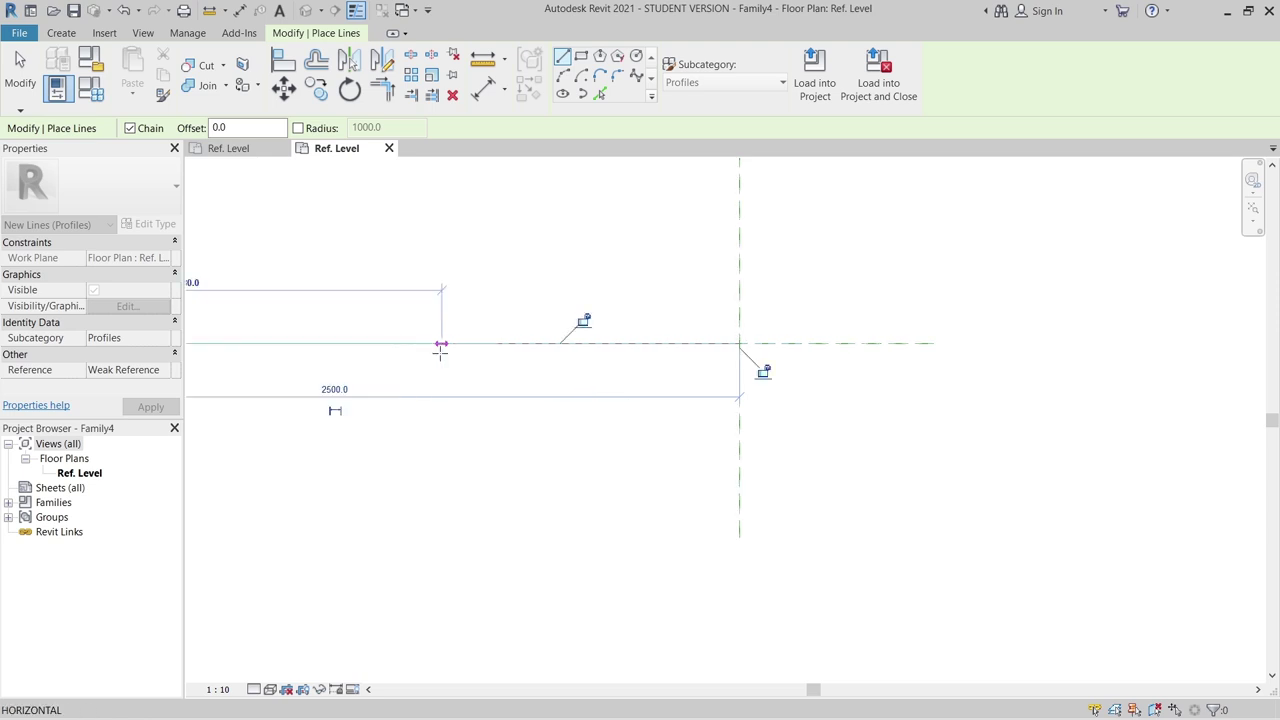
{"action": "scroll", "coordinate": [504, 376], "scroll_direction": "down", "scroll_amount": 2}
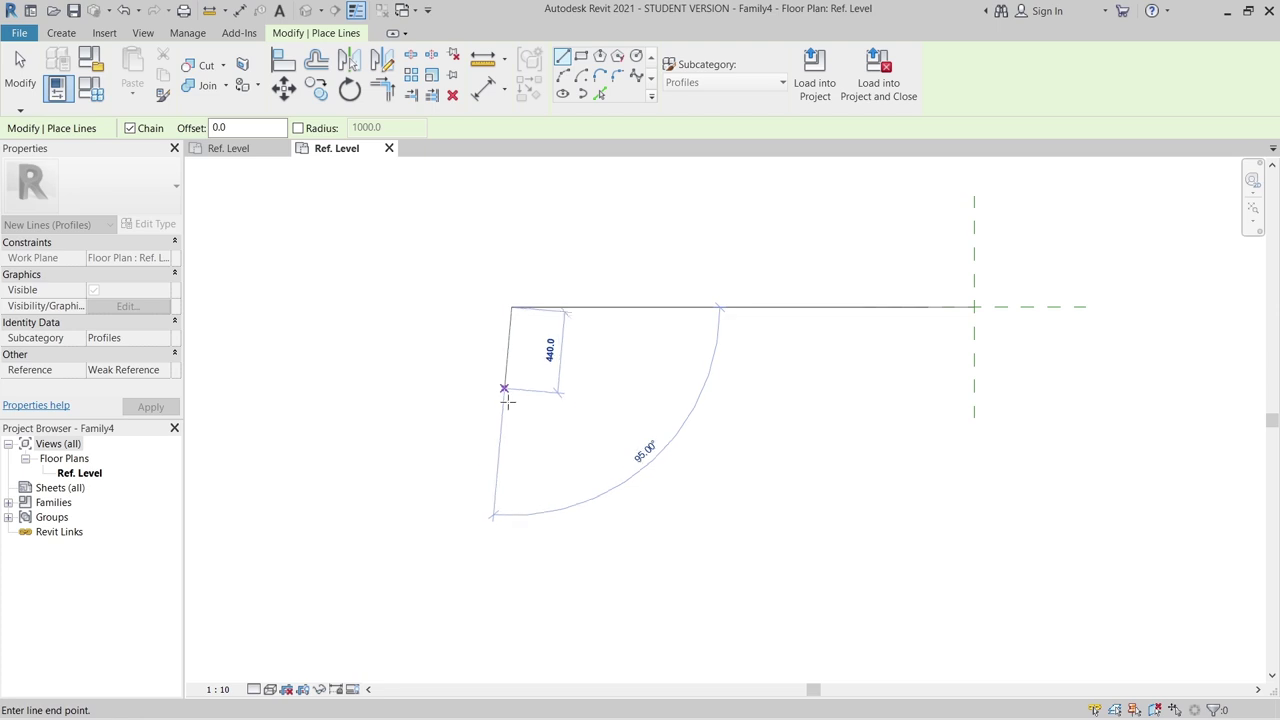
{"action": "type", "text": "400"}
{"action": "key", "text": "Return"}
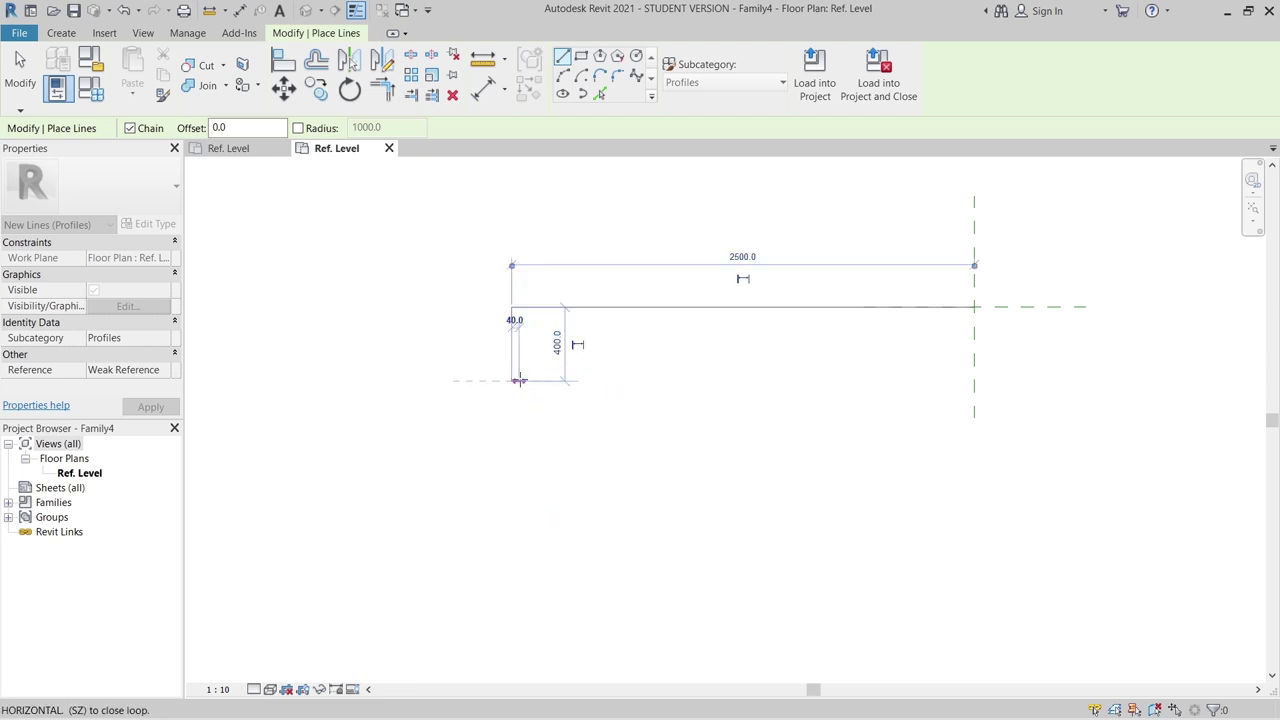
{"action": "type", "text": "1"}
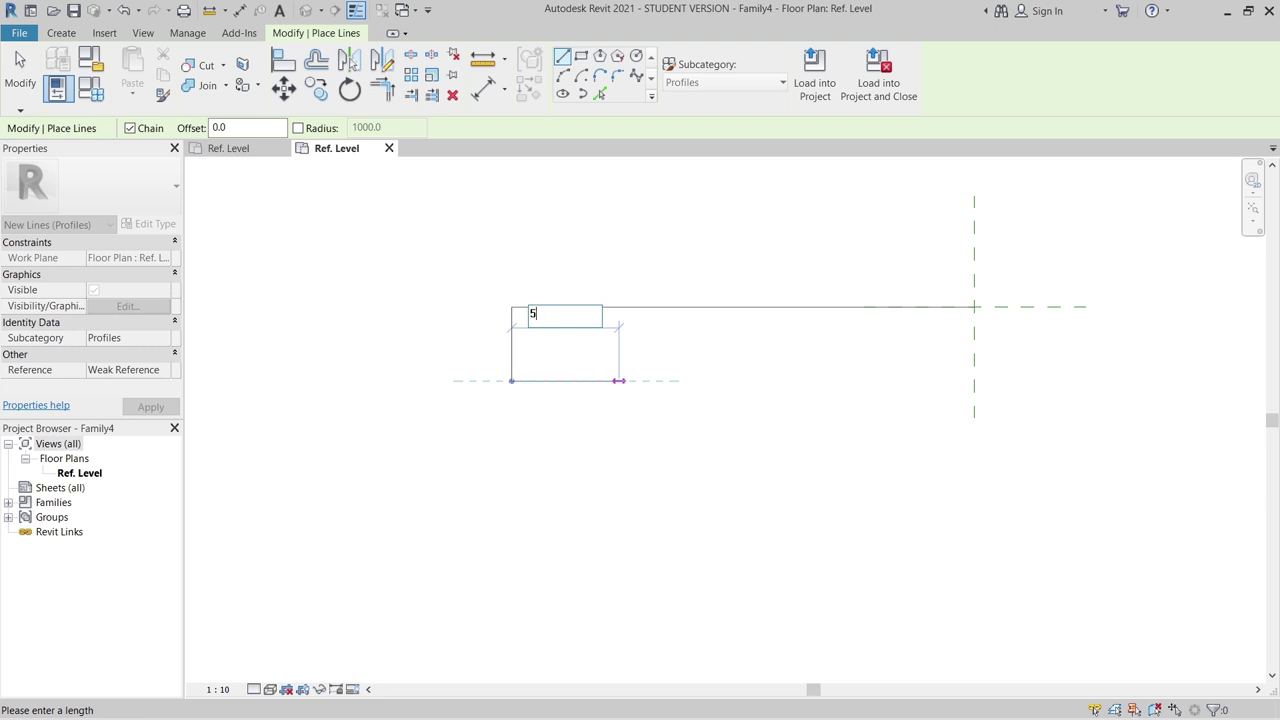
{"action": "key", "text": "Return"}
Step: Repeat the 400 by 500 step three more times down the diagonal
{"action": "key", "text": "Escape"}
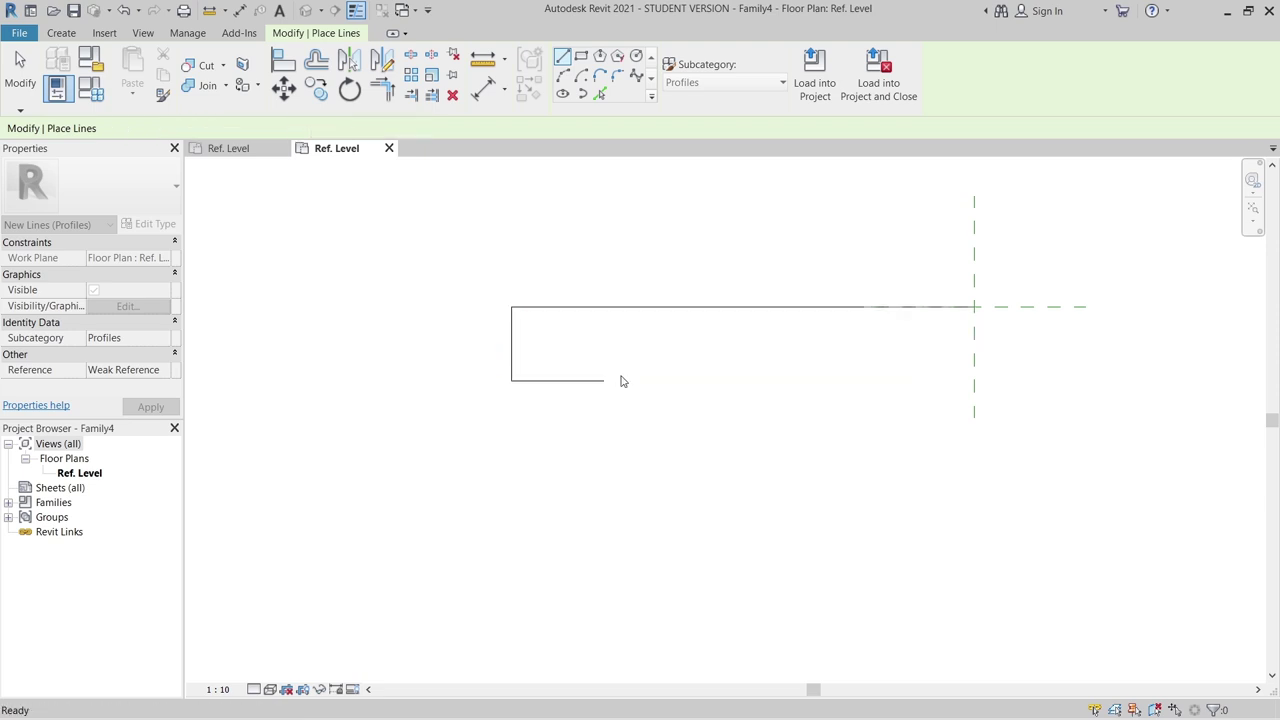
{"action": "key", "text": "Escape"}
{"action": "left_click_drag", "start_coordinate": [553, 416], "coordinate": [478, 351]}
{"action": "key", "text": "m"}
{"action": "key", "text": "v"}
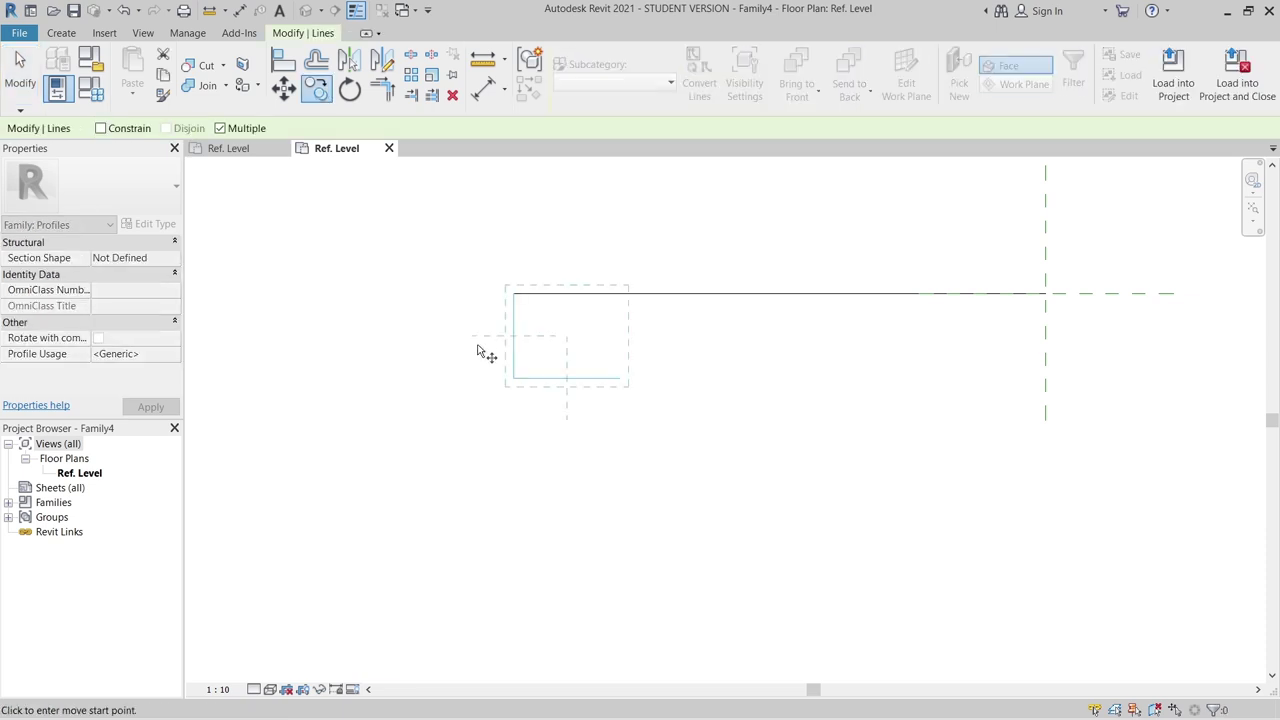
{"action": "left_click", "coordinate": [514, 293]}
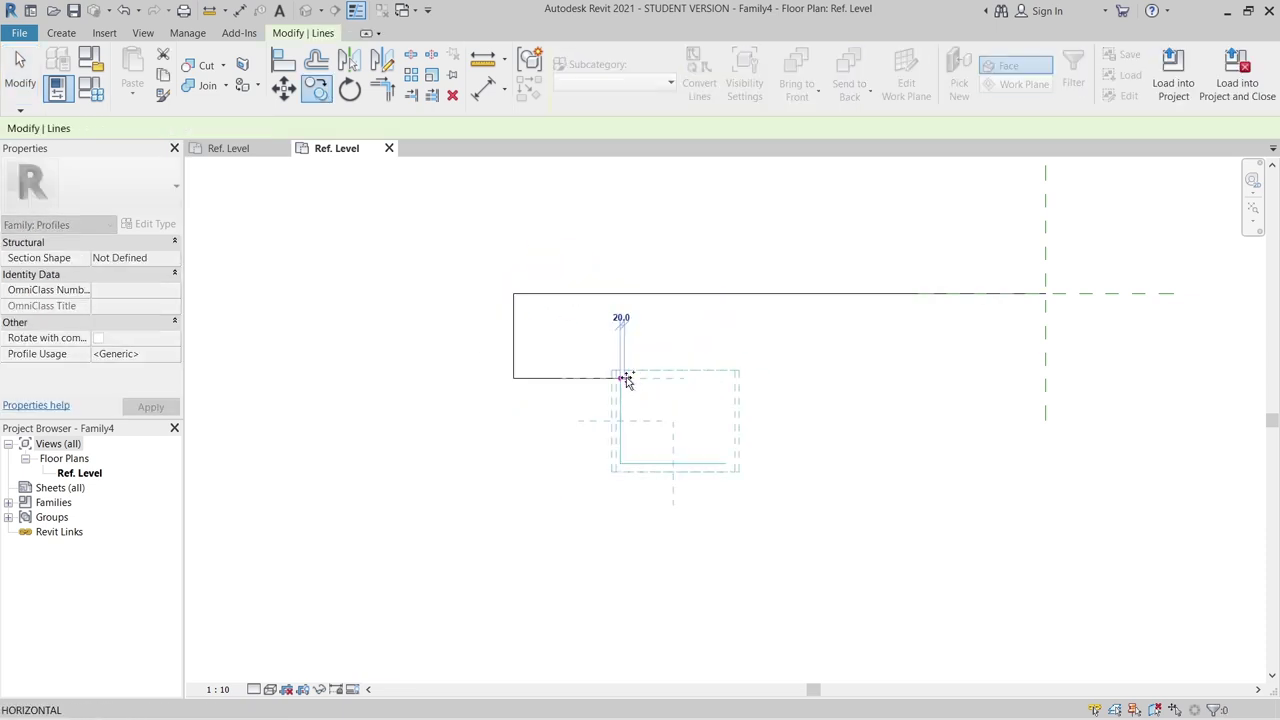
{"action": "left_click", "coordinate": [727, 462]}
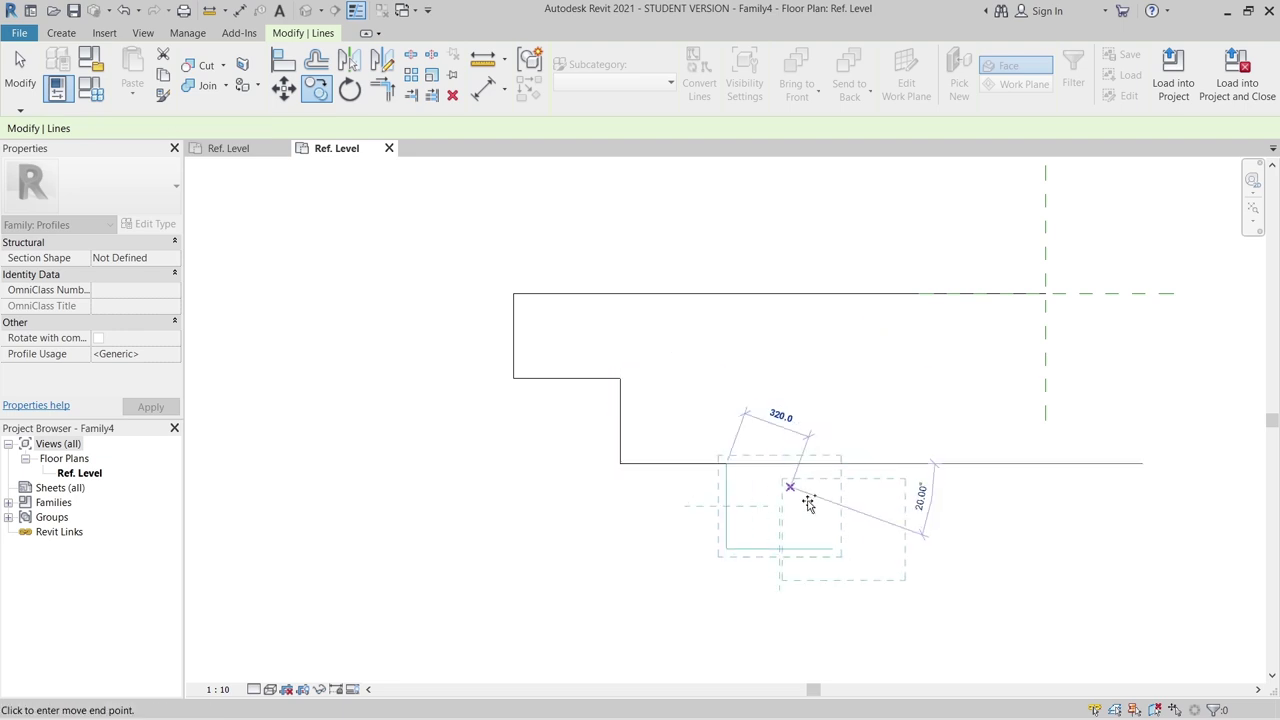
{"action": "left_click", "coordinate": [831, 551]}
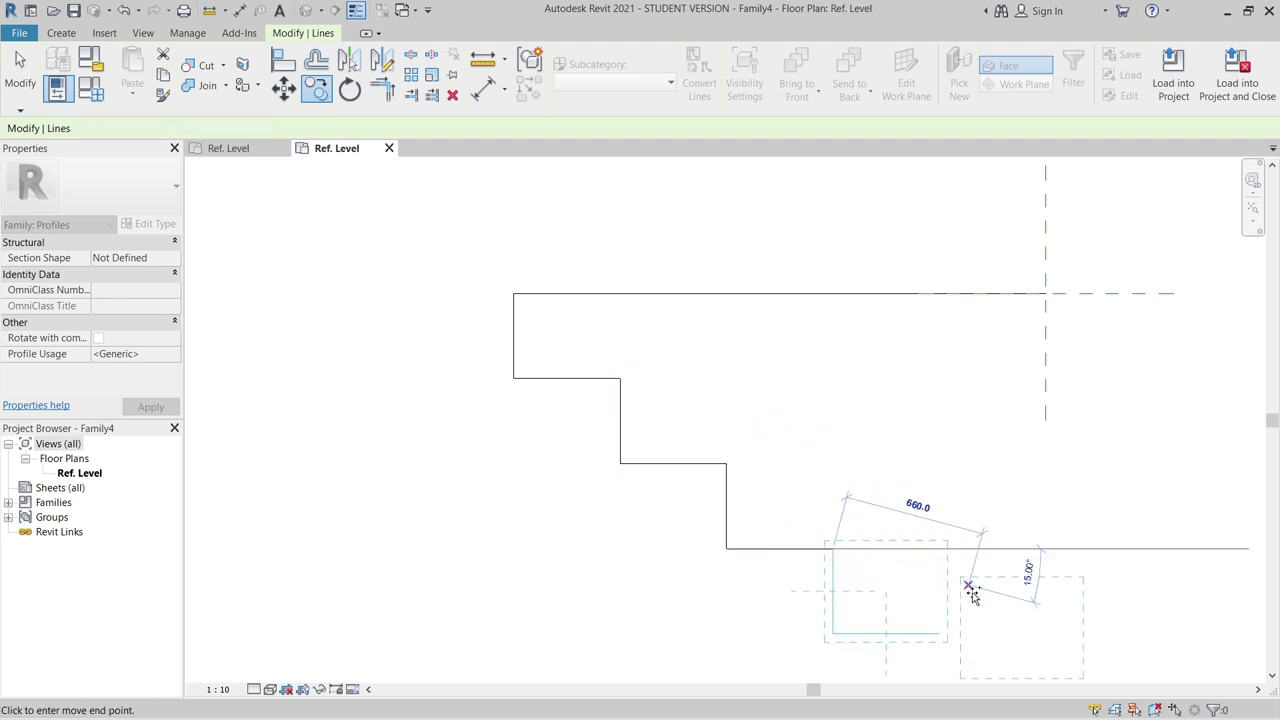
{"action": "left_click", "coordinate": [937, 632]}
{"action": "key", "text": "Escape"}
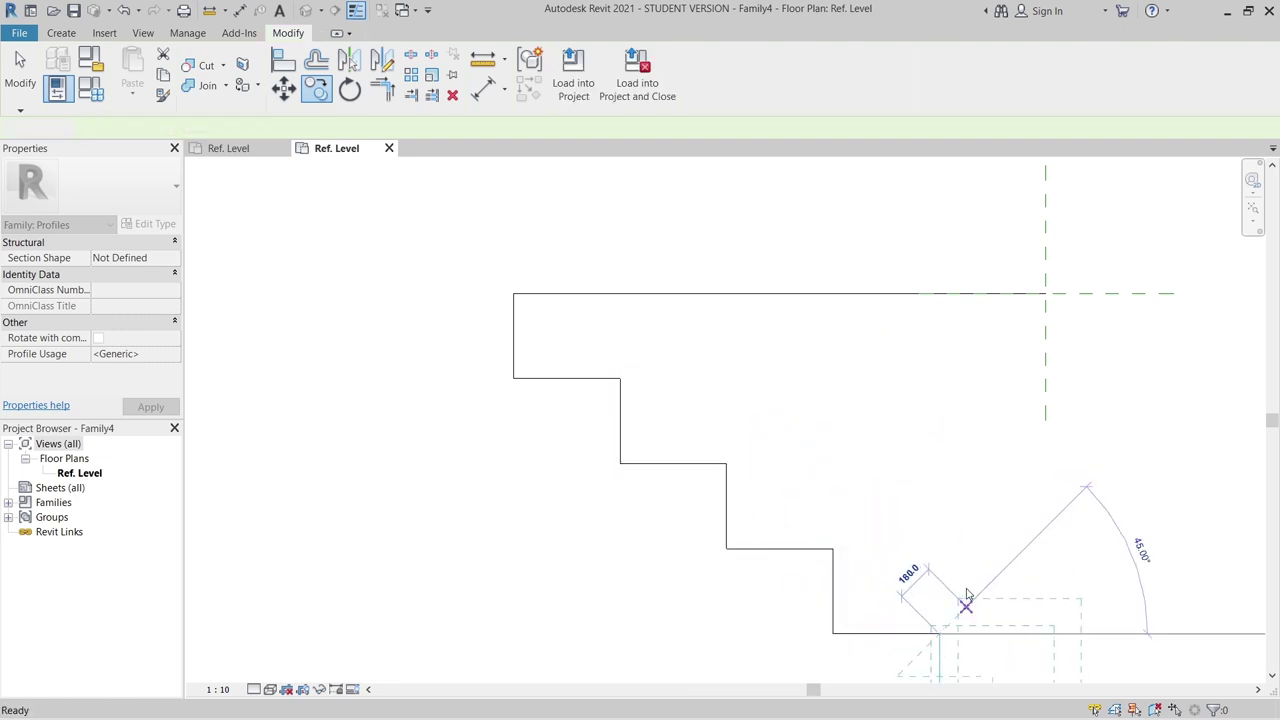
{"action": "scroll", "coordinate": [960, 600], "scroll_direction": "down", "scroll_amount": 2}
{"action": "key", "text": "Escape"}
Step: Draw the 2000 vertical line at the right closing the stepped outline
{"action": "left_click", "coordinate": [60, 33]}
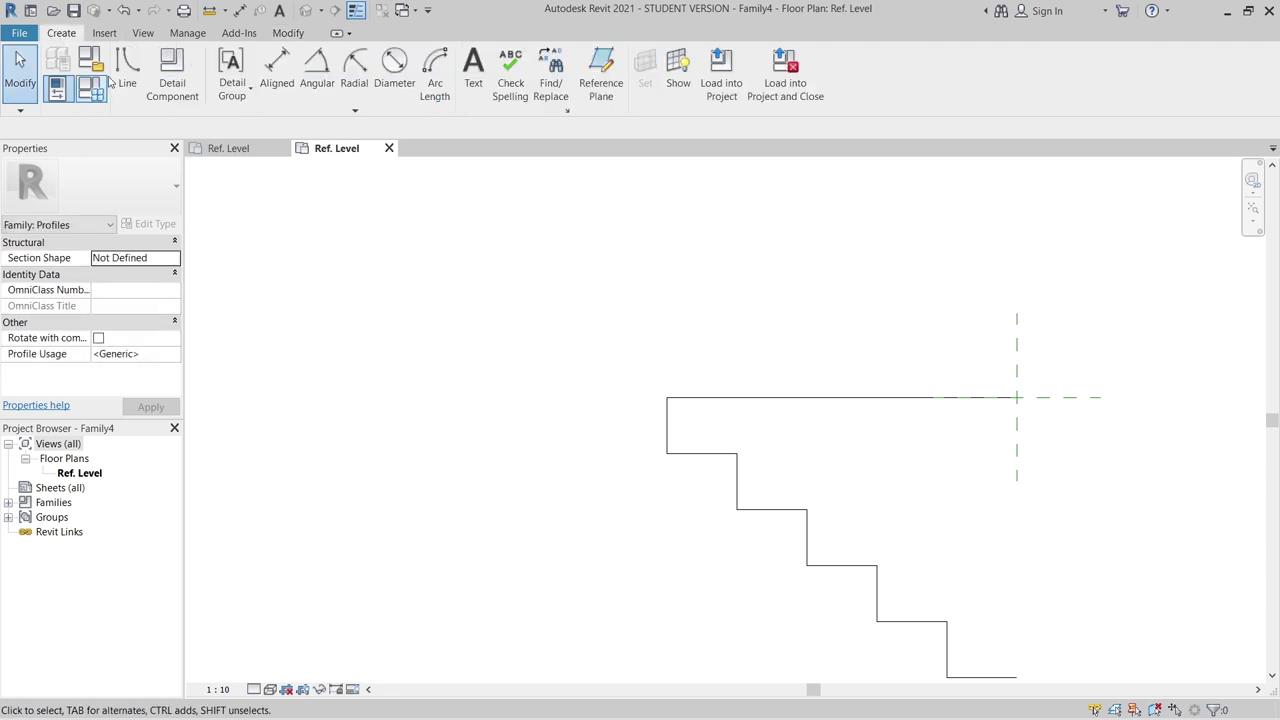
{"action": "left_click", "coordinate": [126, 60]}
{"action": "left_click", "coordinate": [1027, 398]}
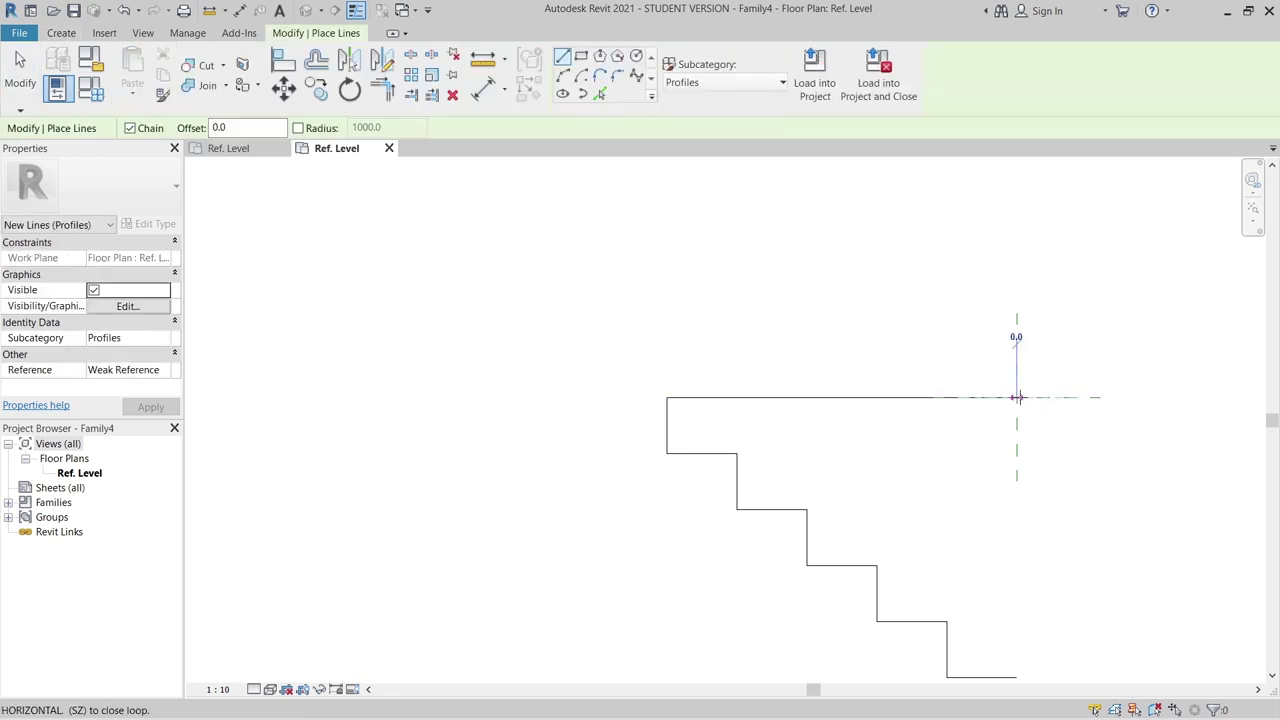
{"action": "scroll", "coordinate": [1014, 508], "scroll_direction": "down", "scroll_amount": 1}
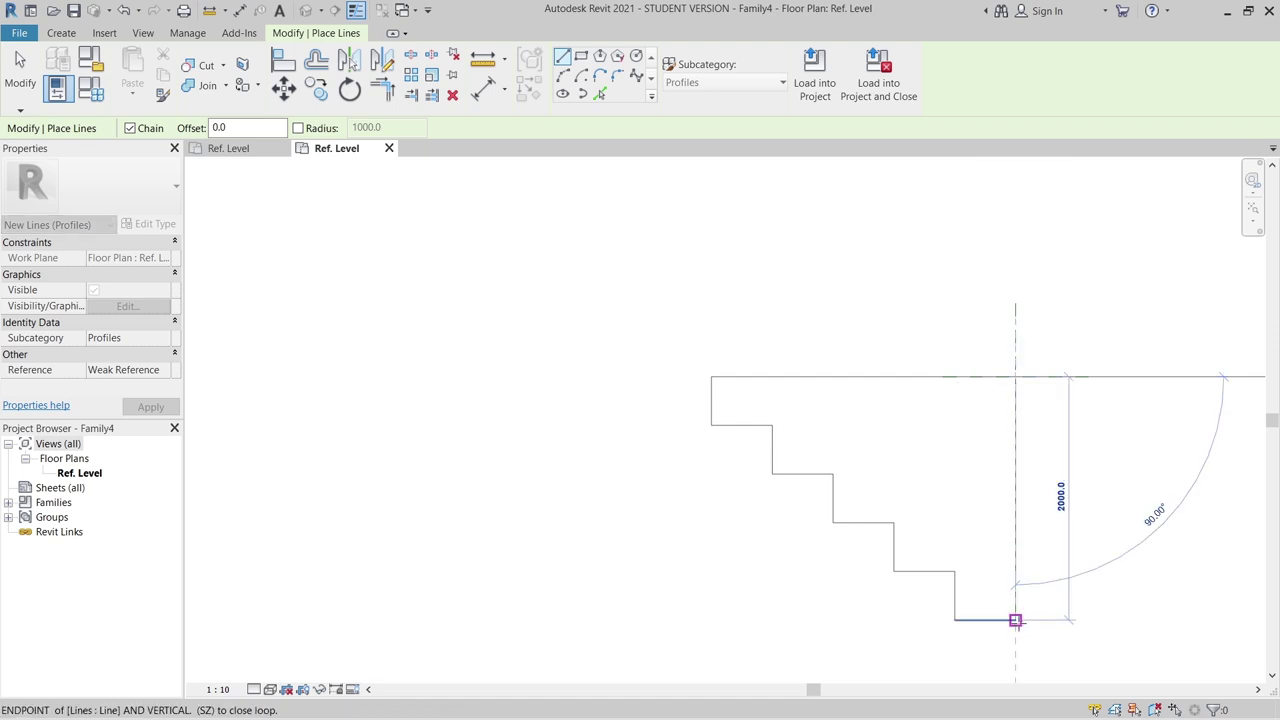
{"action": "left_click", "coordinate": [1015, 620]}
{"action": "key", "text": "Escape"}
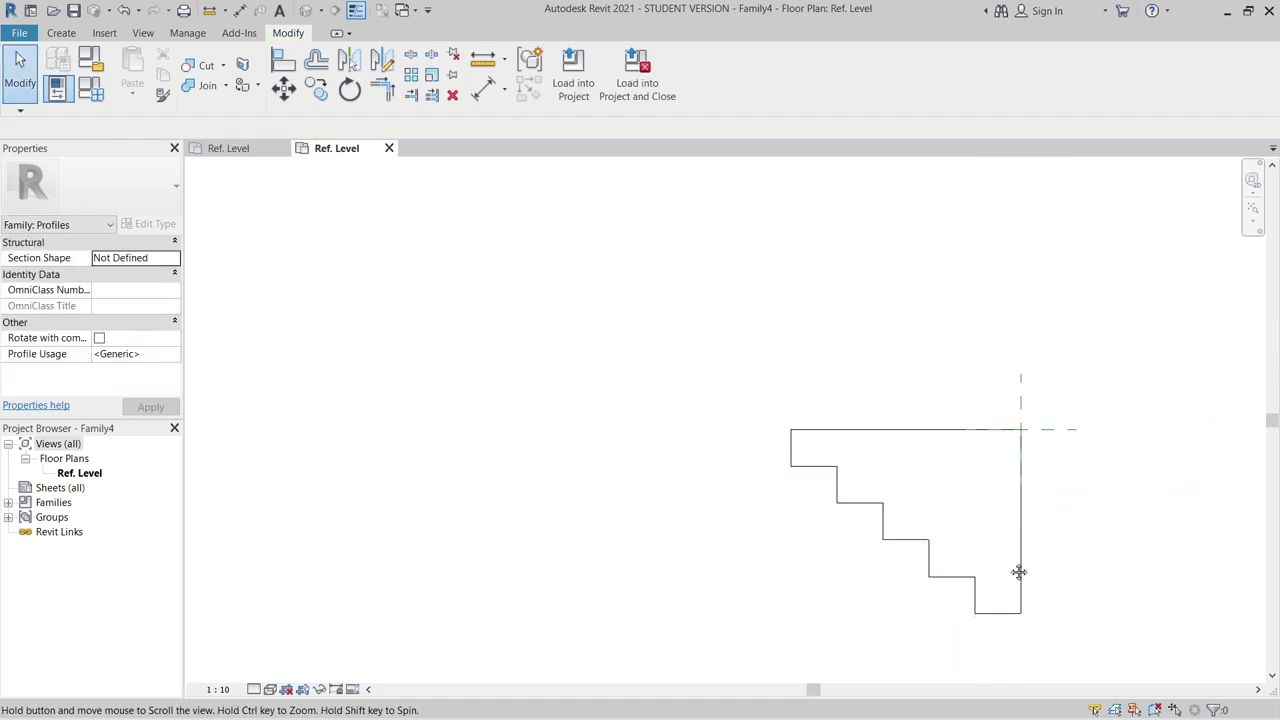
{"action": "scroll", "coordinate": [694, 474], "scroll_direction": "down", "scroll_amount": 2}
{"action": "scroll", "coordinate": [694, 474], "scroll_direction": "up", "scroll_amount": 3}
Step: Dimension Family4's first step with aligned dimensions of 400 and 500
{"action": "key", "text": "d"}
{"action": "key", "text": "i"}
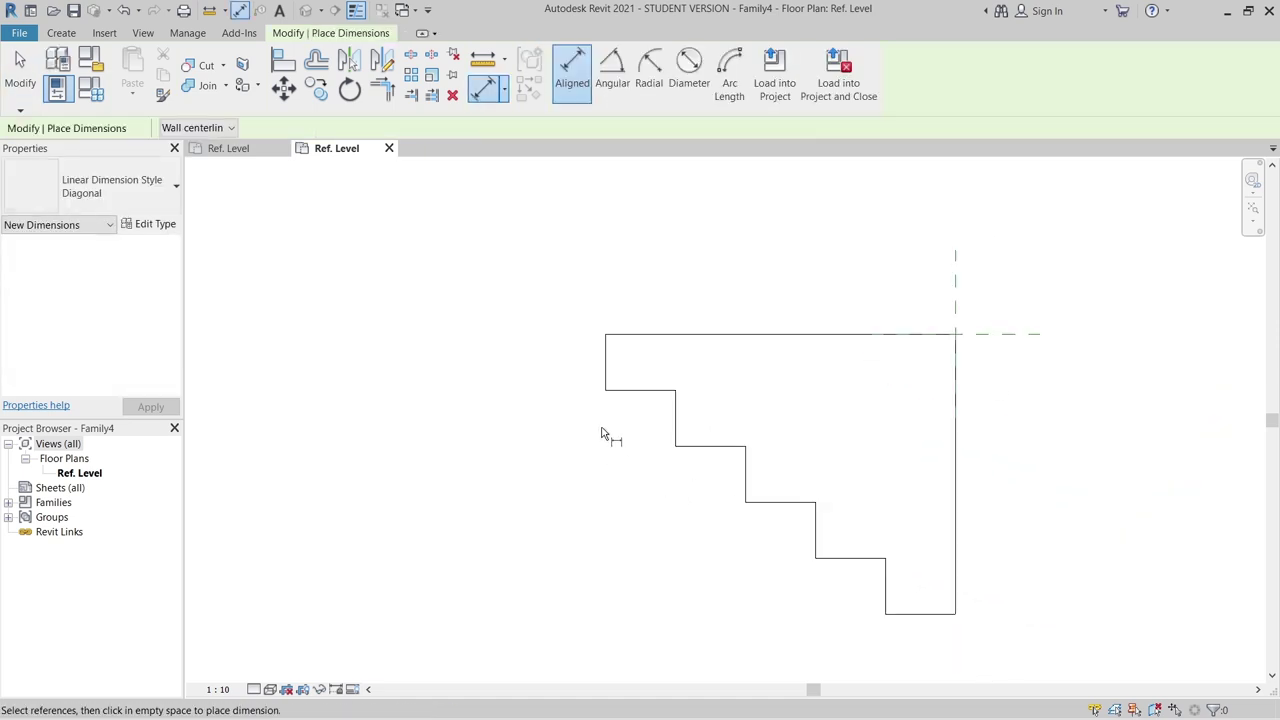
{"action": "left_click", "coordinate": [629, 391]}
{"action": "left_click", "coordinate": [631, 336]}
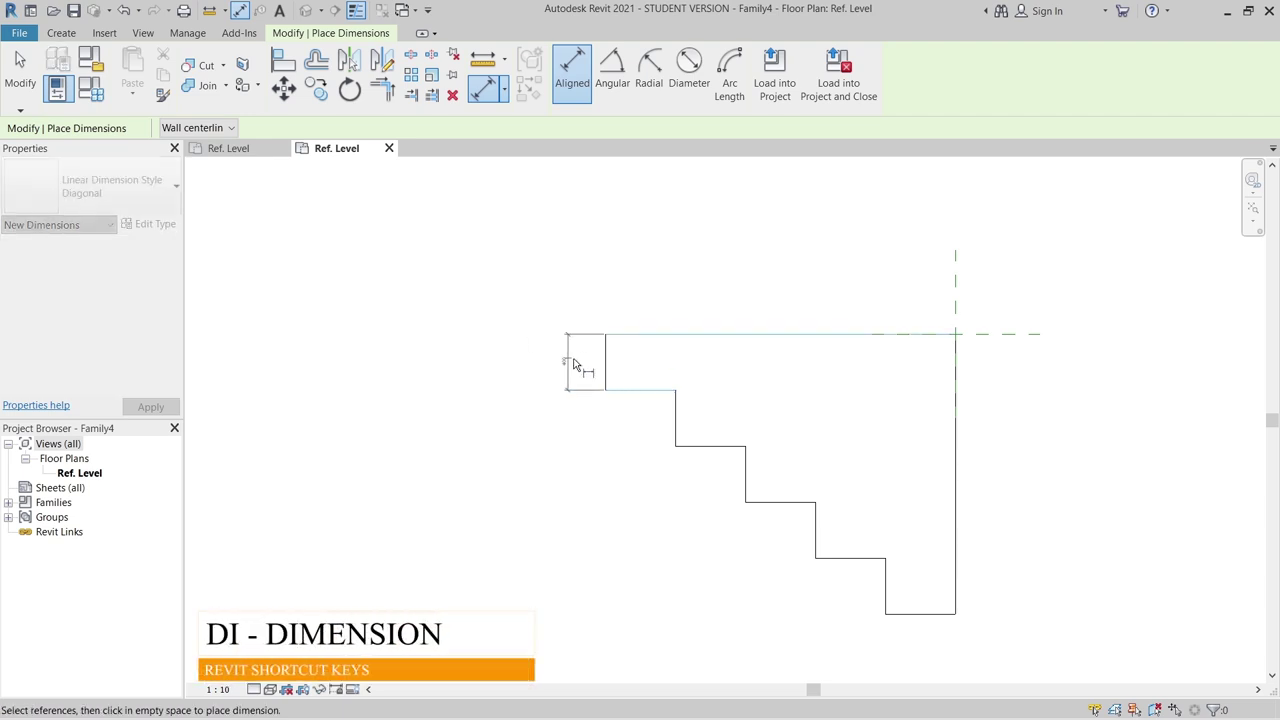
{"action": "left_click", "coordinate": [580, 362]}
{"action": "left_click", "coordinate": [605, 385]}
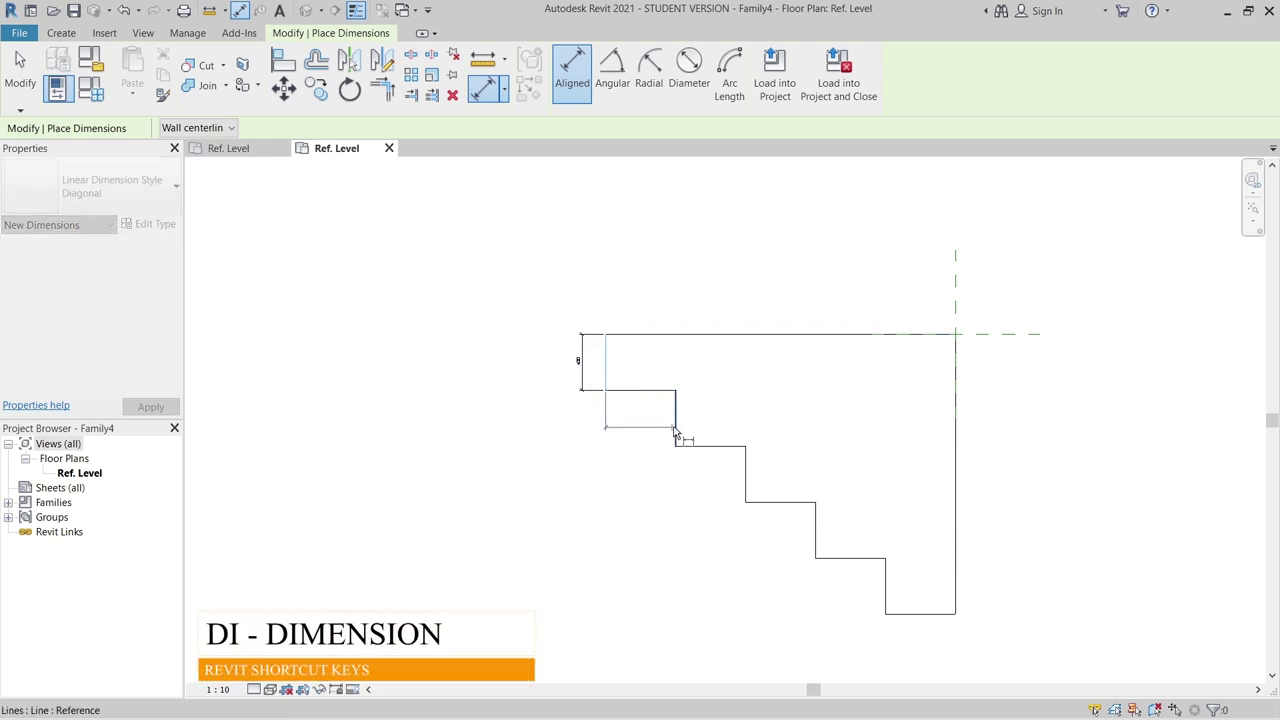
{"action": "left_click", "coordinate": [675, 432]}
{"action": "left_click", "coordinate": [640, 420]}
{"action": "scroll", "coordinate": [579, 296], "scroll_direction": "up", "scroll_amount": 4}
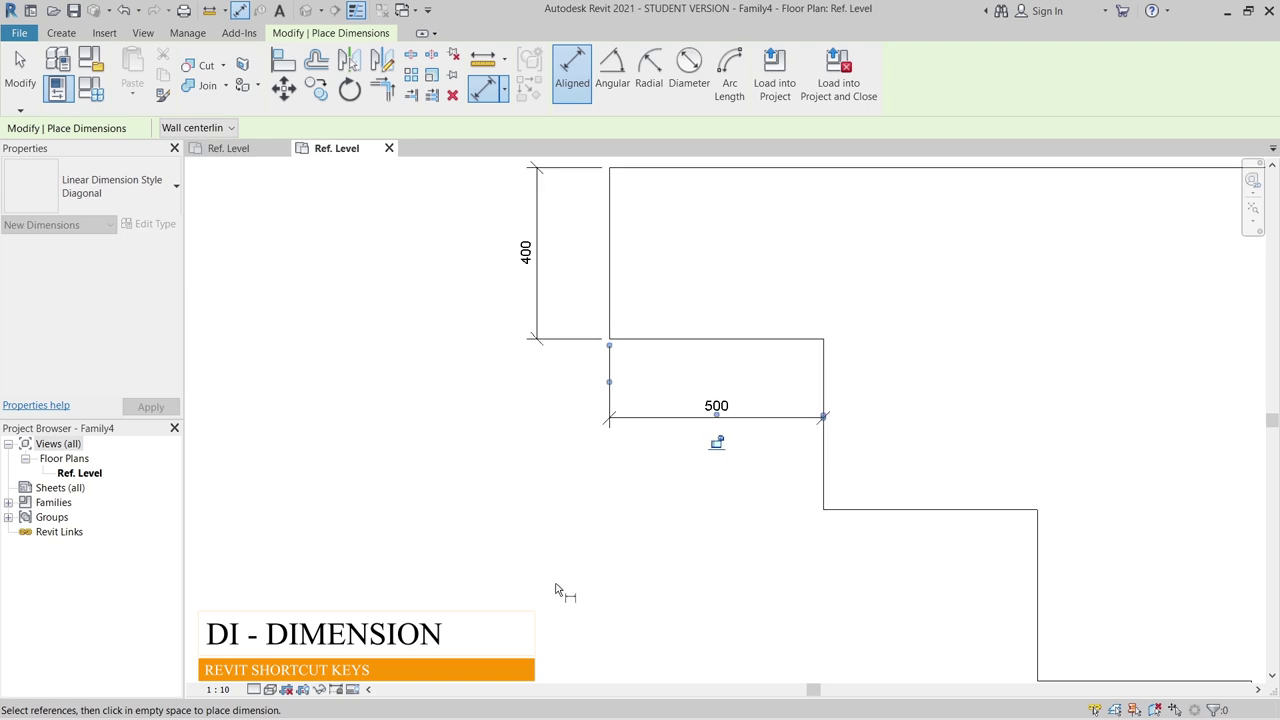
Step: In Family3, dimension the first step's 250 depth and 200 height
{"action": "left_click", "coordinate": [229, 148]}
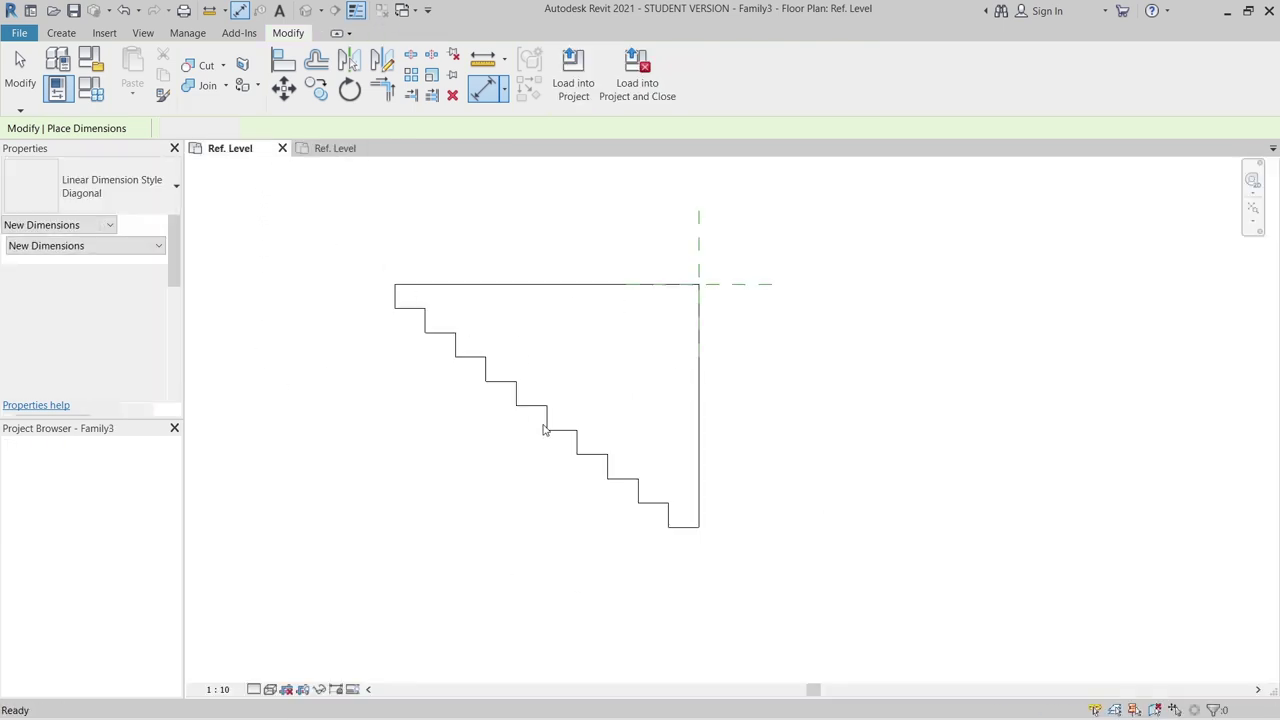
{"action": "key", "text": "Escape"}
{"action": "key", "text": "d"}
{"action": "key", "text": "i"}
{"action": "scroll", "coordinate": [366, 357], "scroll_direction": "up", "scroll_amount": 5}
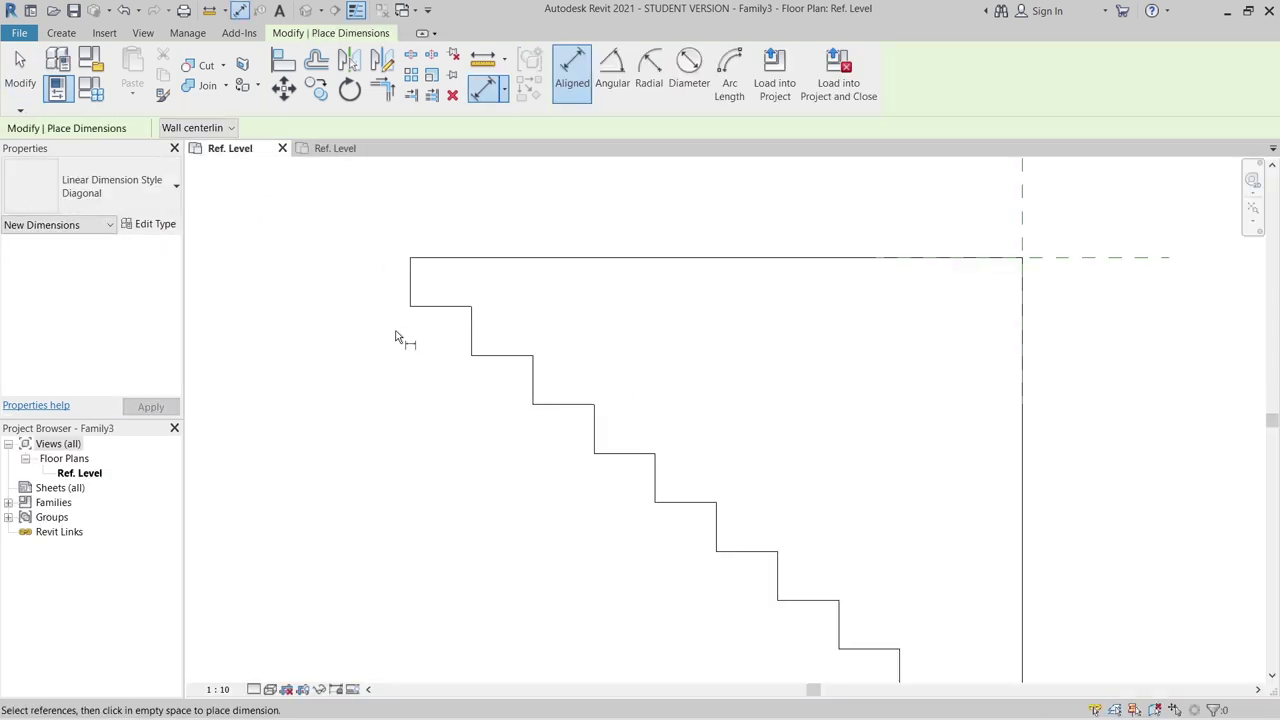
{"action": "left_click", "coordinate": [591, 515]}
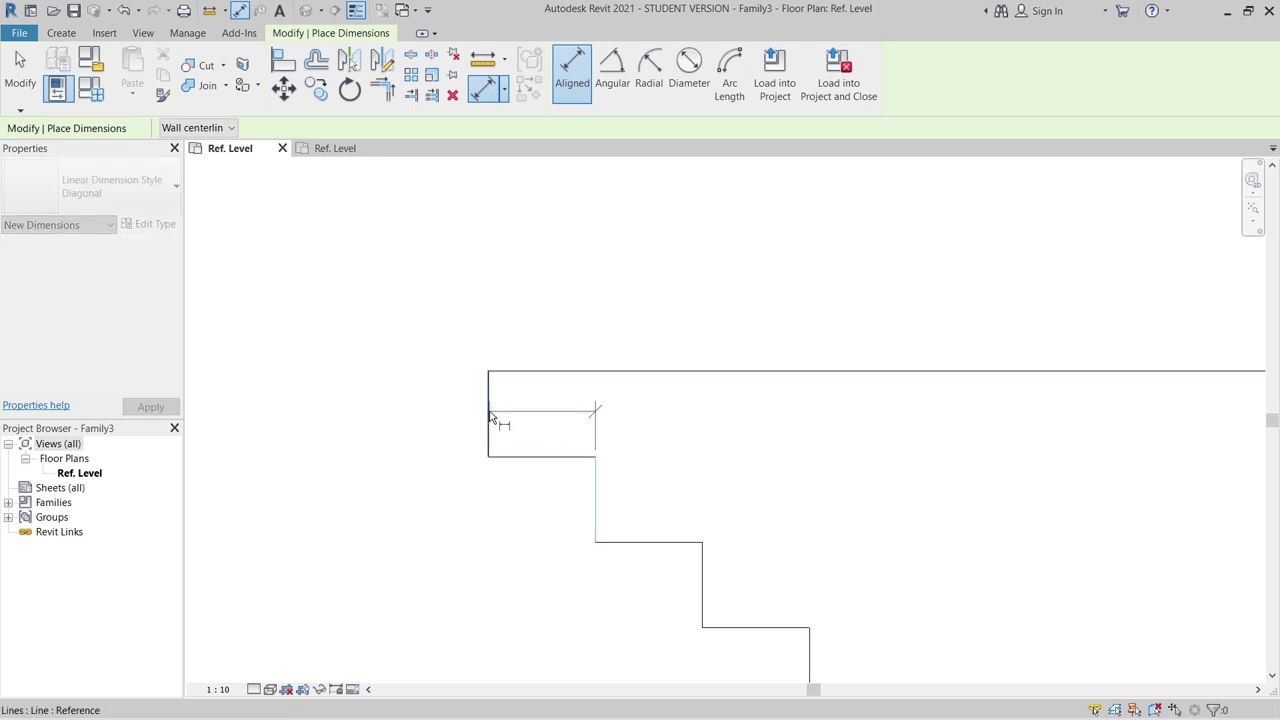
{"action": "left_click", "coordinate": [490, 420]}
{"action": "left_click", "coordinate": [513, 512]}
{"action": "left_click", "coordinate": [524, 458]}
{"action": "left_click", "coordinate": [543, 372]}
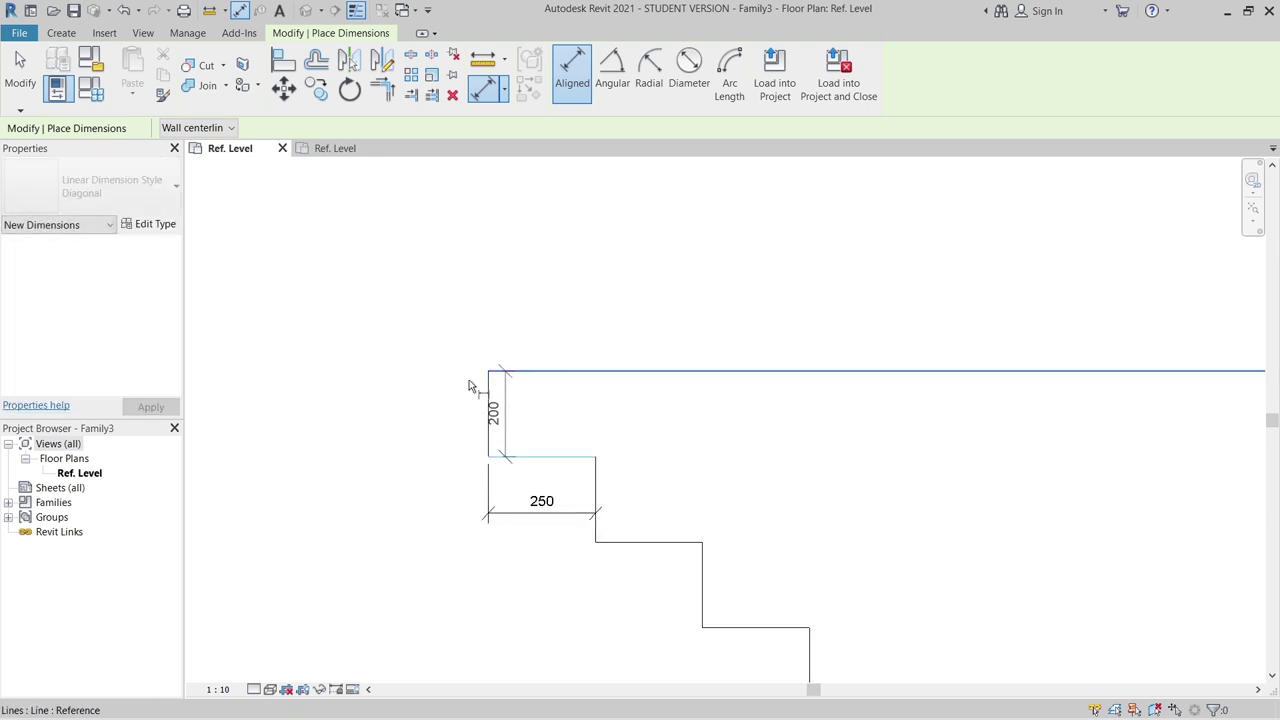
{"action": "left_click", "coordinate": [460, 400]}
{"action": "key", "text": "Escape"}
{"action": "key", "text": "Escape"}
{"action": "scroll", "coordinate": [934, 349], "scroll_direction": "down", "scroll_amount": 4}
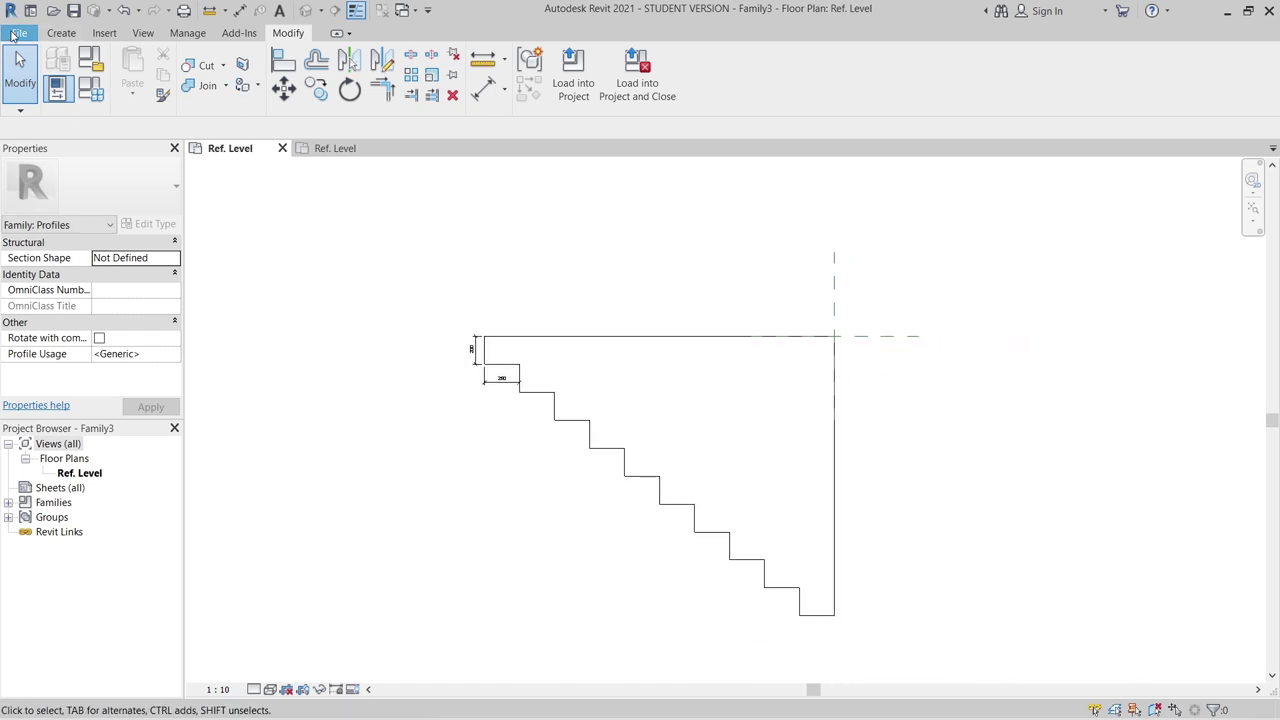
Step: Create a new project using the Metric-Architectural Template
{"action": "left_click", "coordinate": [13, 35]}
{"action": "mouse_move", "coordinate": [57, 118]}
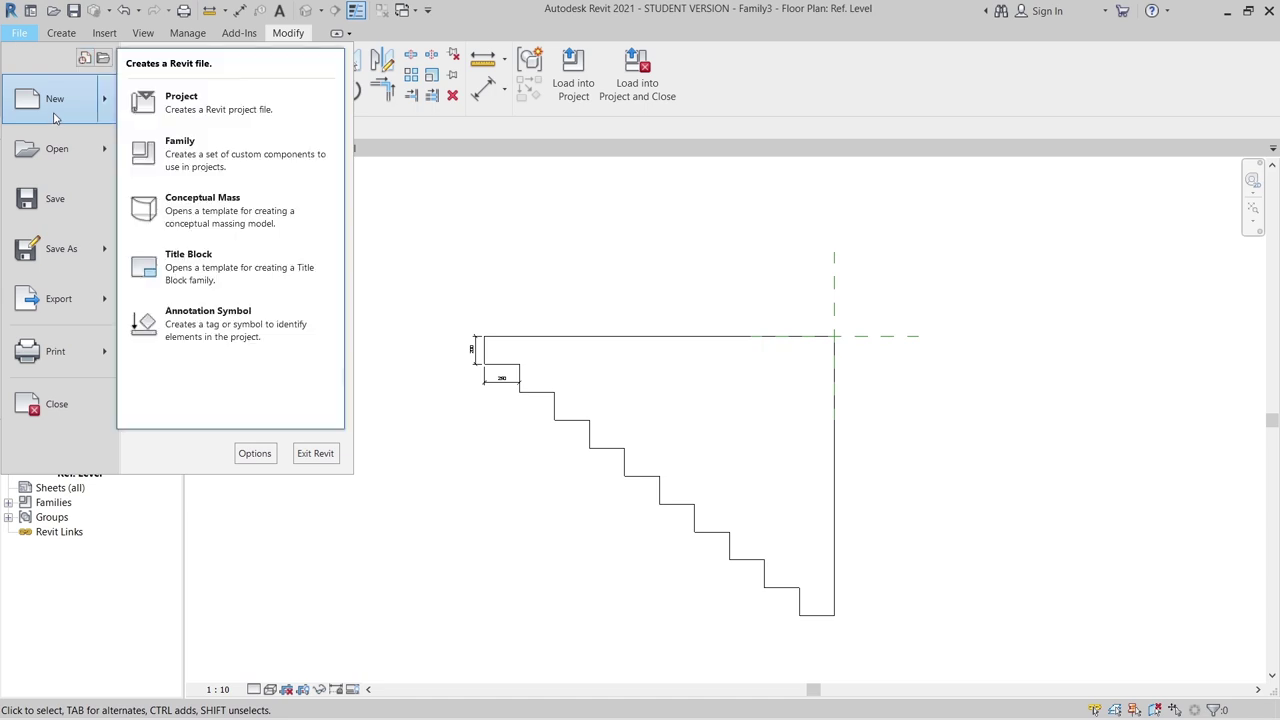
{"action": "left_click", "coordinate": [173, 119]}
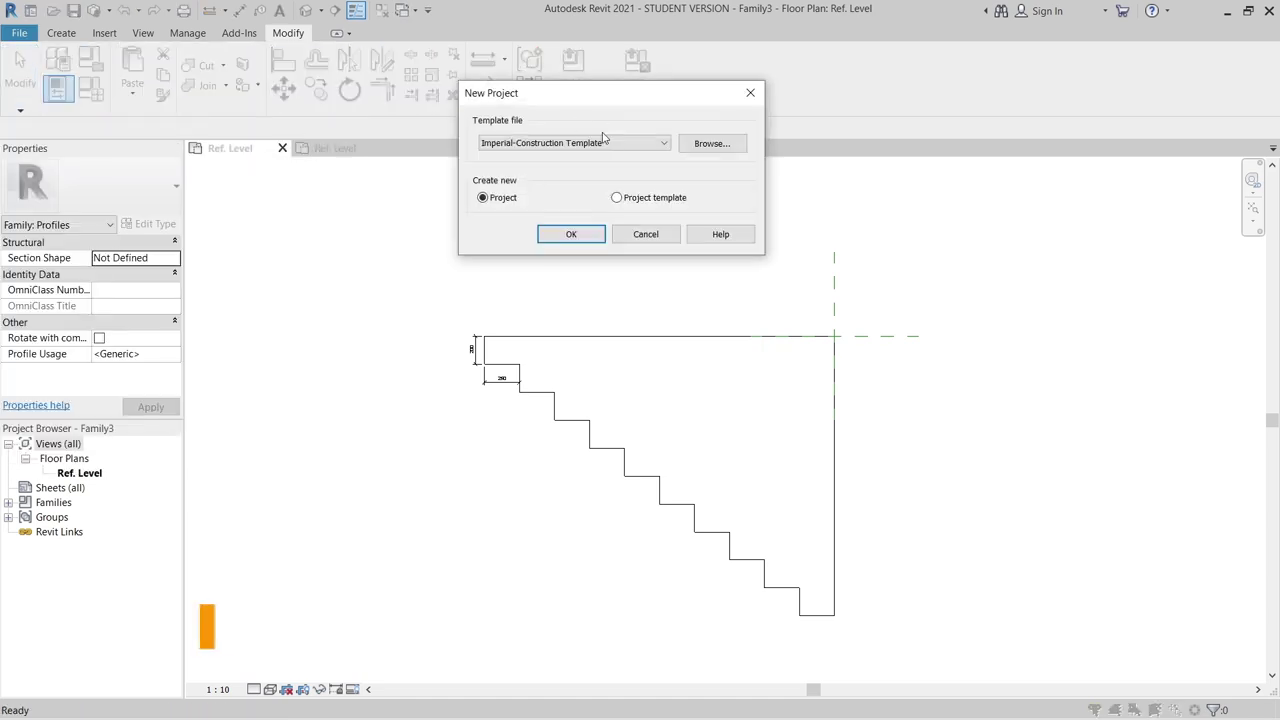
{"action": "left_click", "coordinate": [603, 142]}
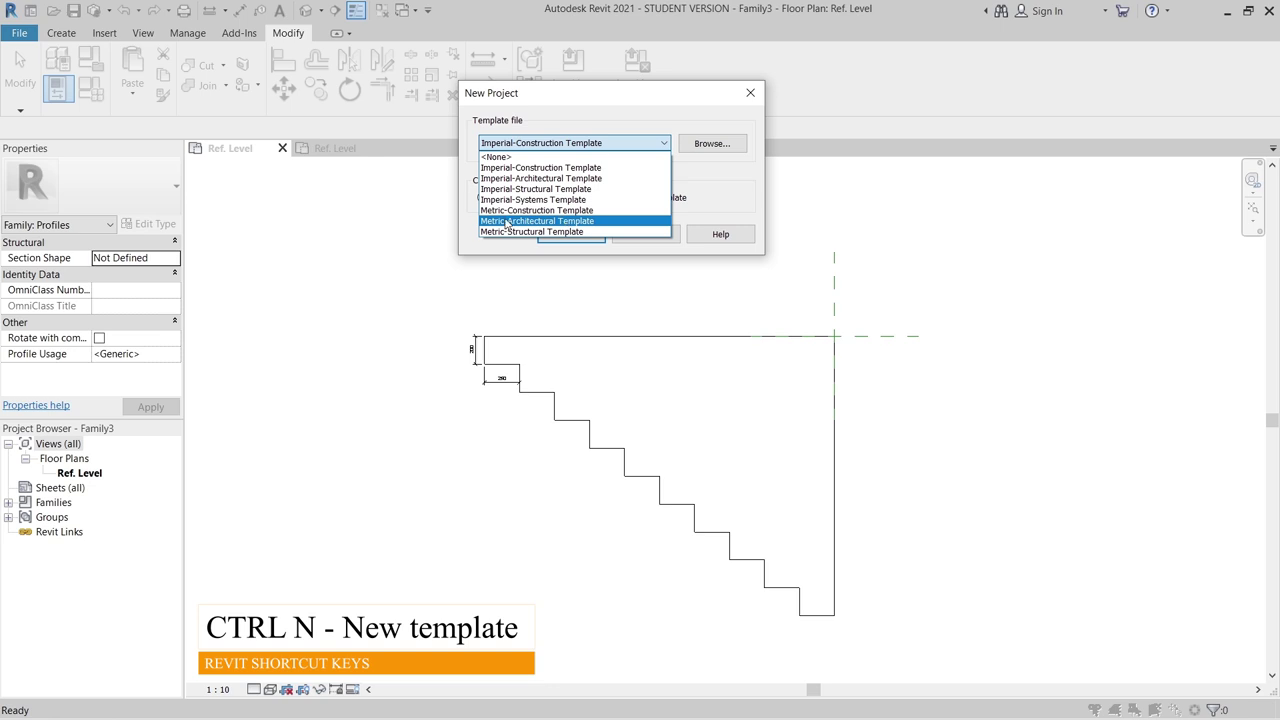
{"action": "left_click", "coordinate": [622, 221]}
{"action": "left_click", "coordinate": [571, 233]}
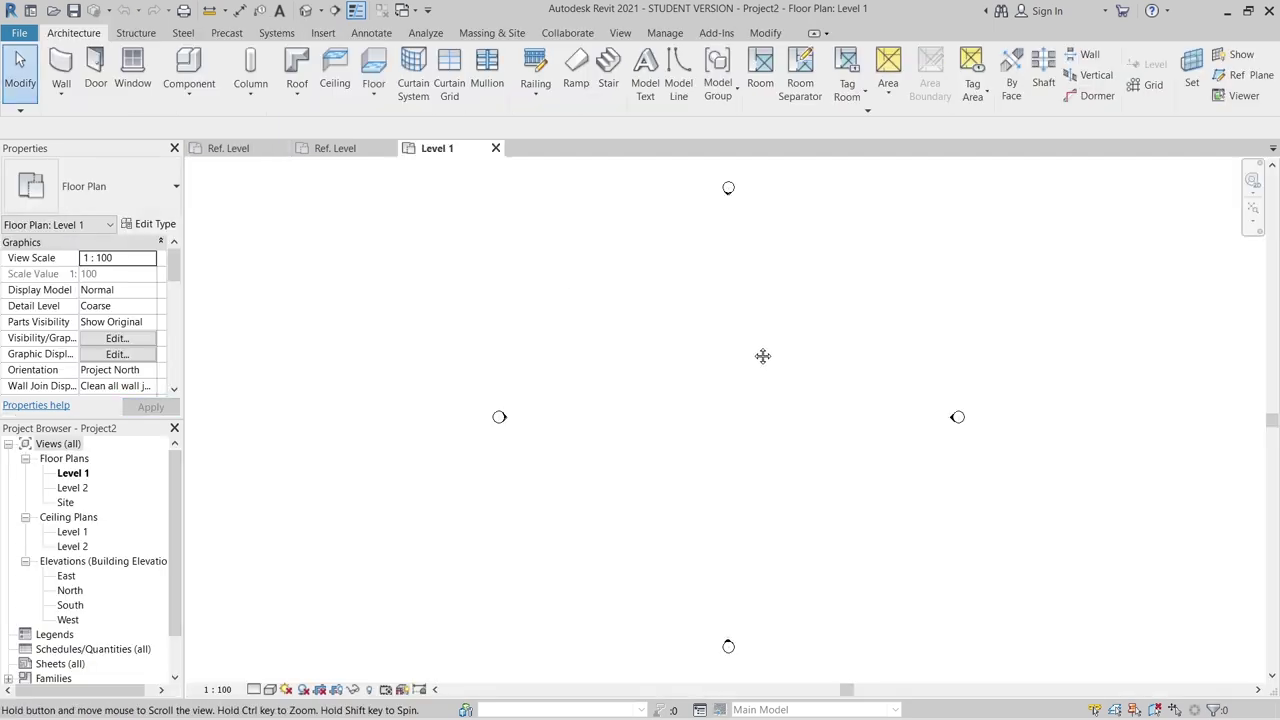
Step: Draw a trial shallow Start-End-Radius model-line arc on the Level 1 plan
{"action": "middle_click_drag", "start_coordinate": [711, 387], "coordinate": [657, 446]}
{"action": "middle_click_drag", "start_coordinate": [402, 424], "coordinate": [420, 430]}
{"action": "key", "text": "l"}
{"action": "key", "text": "i"}
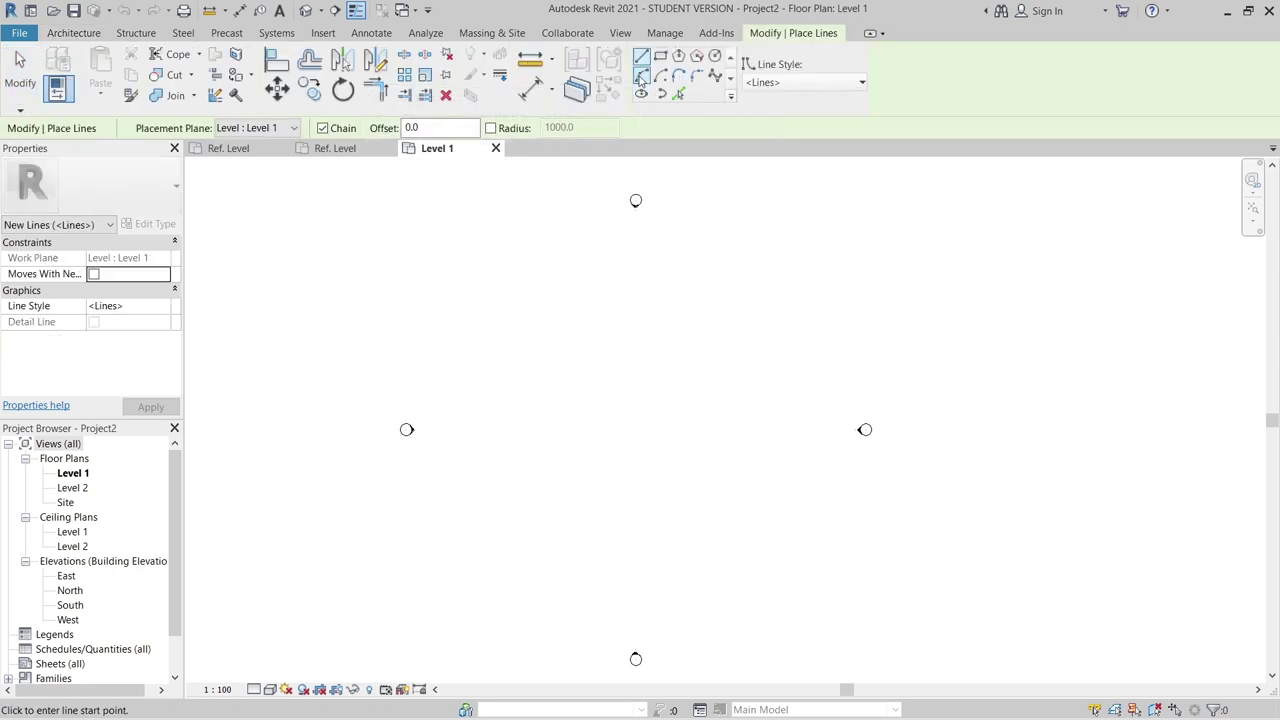
{"action": "left_click", "coordinate": [641, 77]}
{"action": "left_click", "coordinate": [501, 384]}
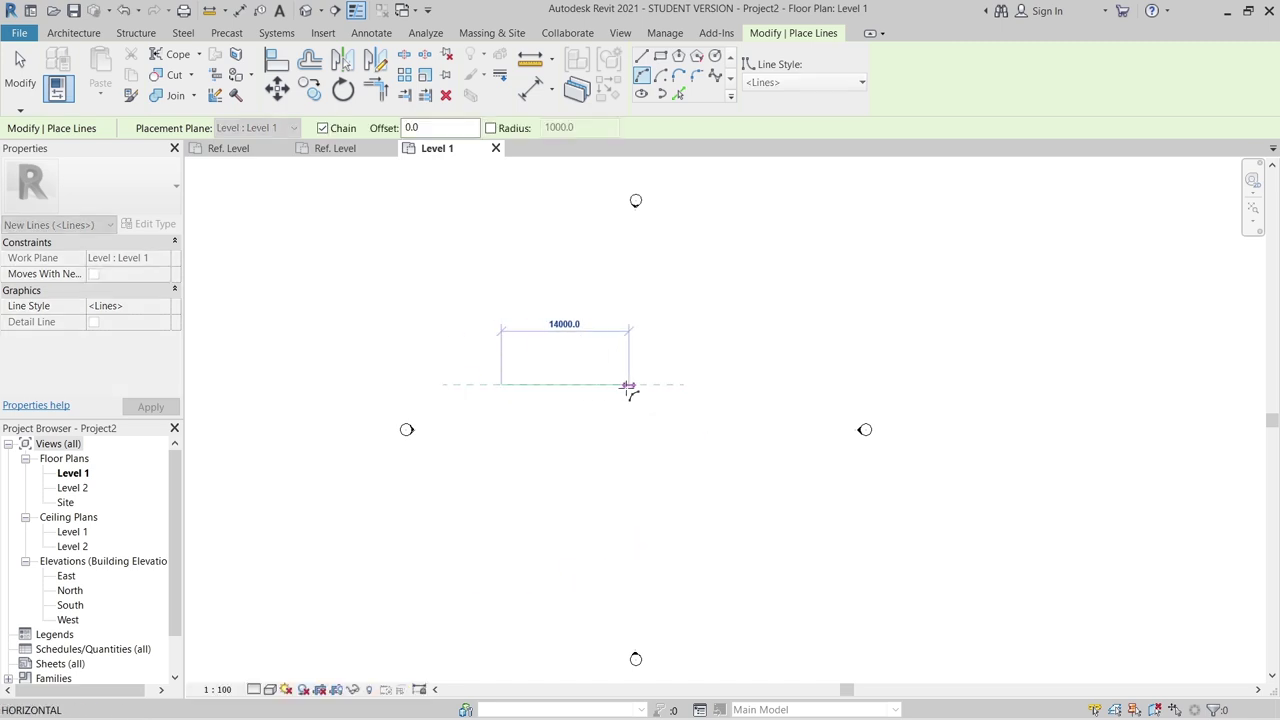
{"action": "left_click", "coordinate": [637, 384]}
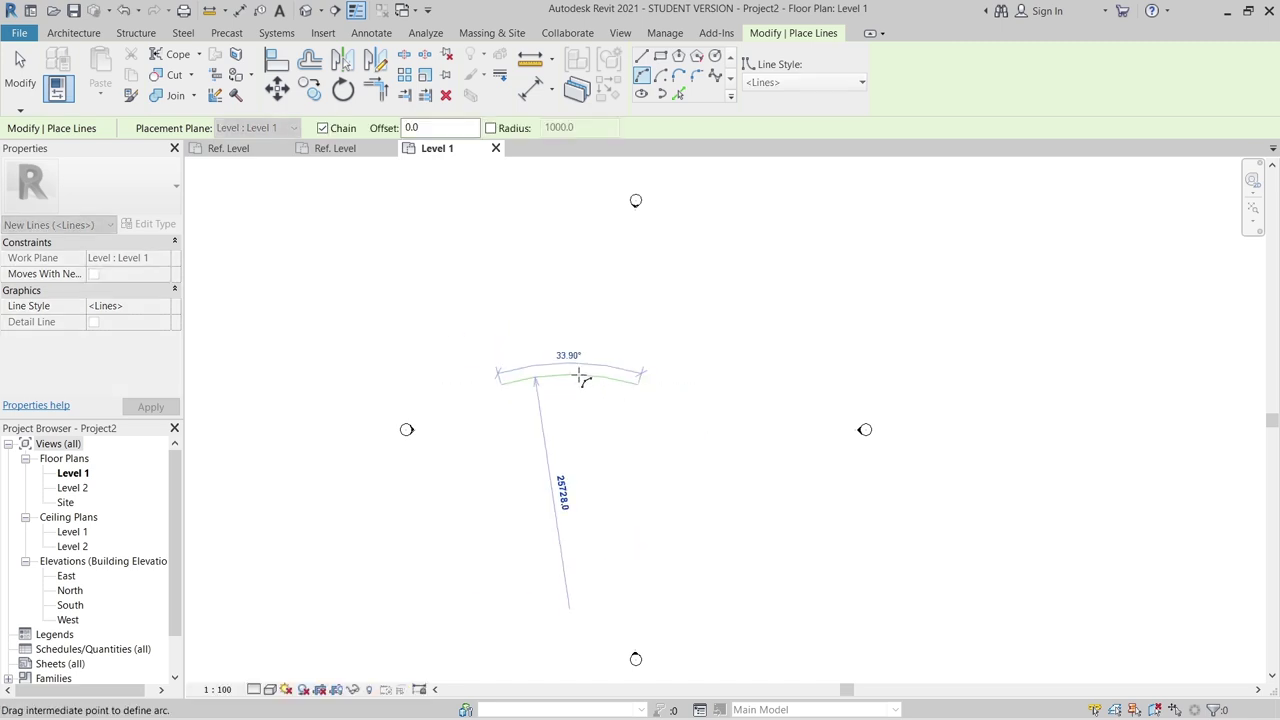
{"action": "left_click", "coordinate": [586, 373]}
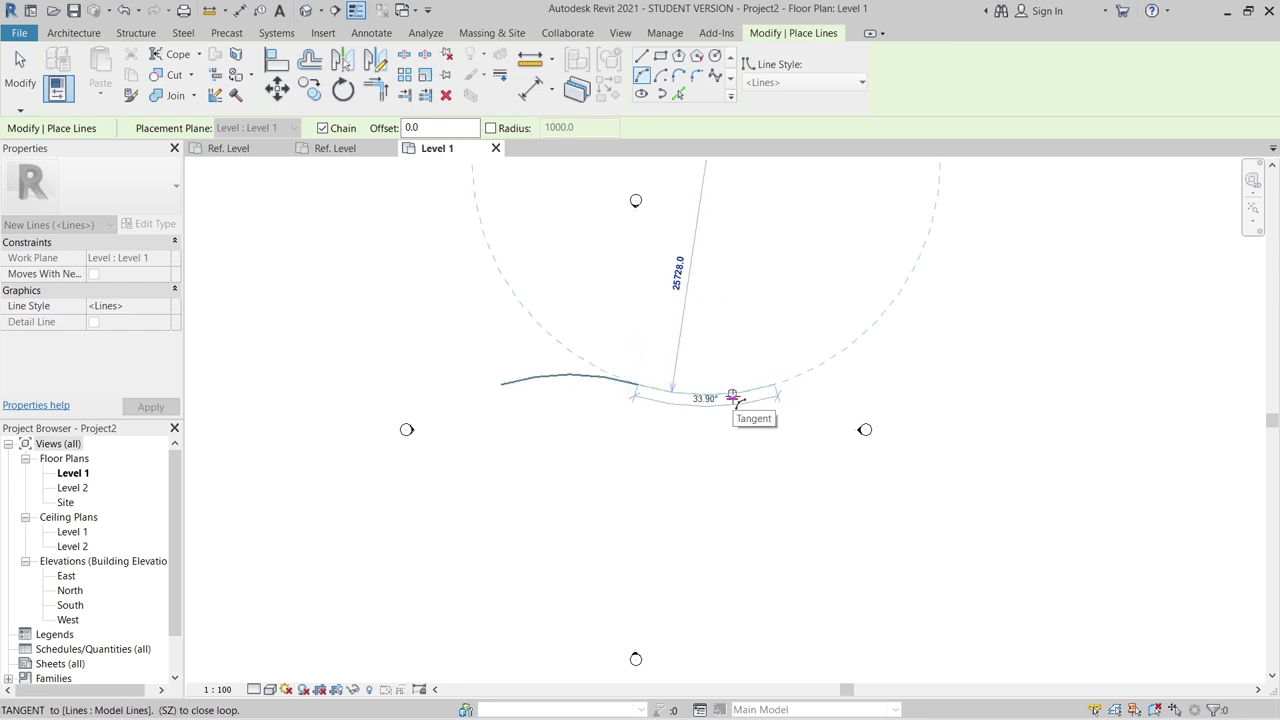
{"action": "key", "text": "Escape"}
{"action": "key", "text": "Escape"}
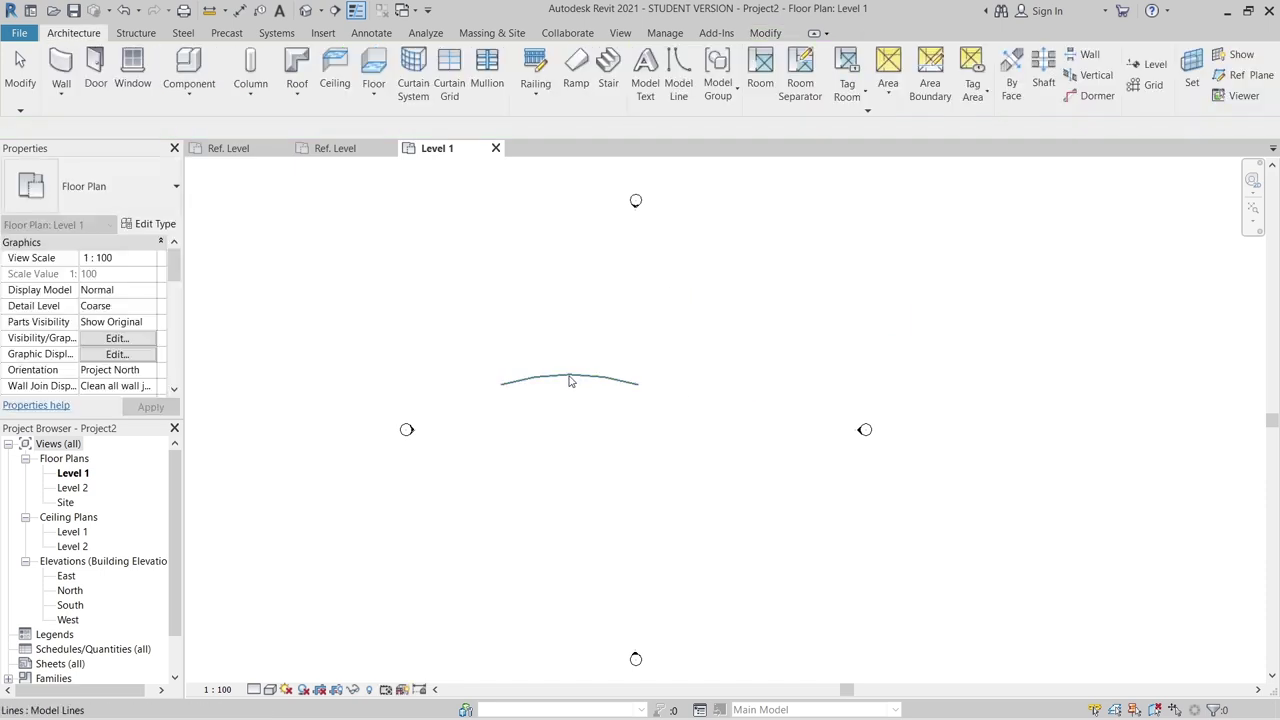
Step: Reshape the trial arc by dragging its midpoint upward, then delete it
{"action": "left_click", "coordinate": [596, 377]}
{"action": "scroll", "coordinate": [590, 376], "scroll_direction": "up", "scroll_amount": 2}
{"action": "left_click_drag", "start_coordinate": [590, 376], "coordinate": [574, 345]}
{"action": "key", "text": "Delete"}
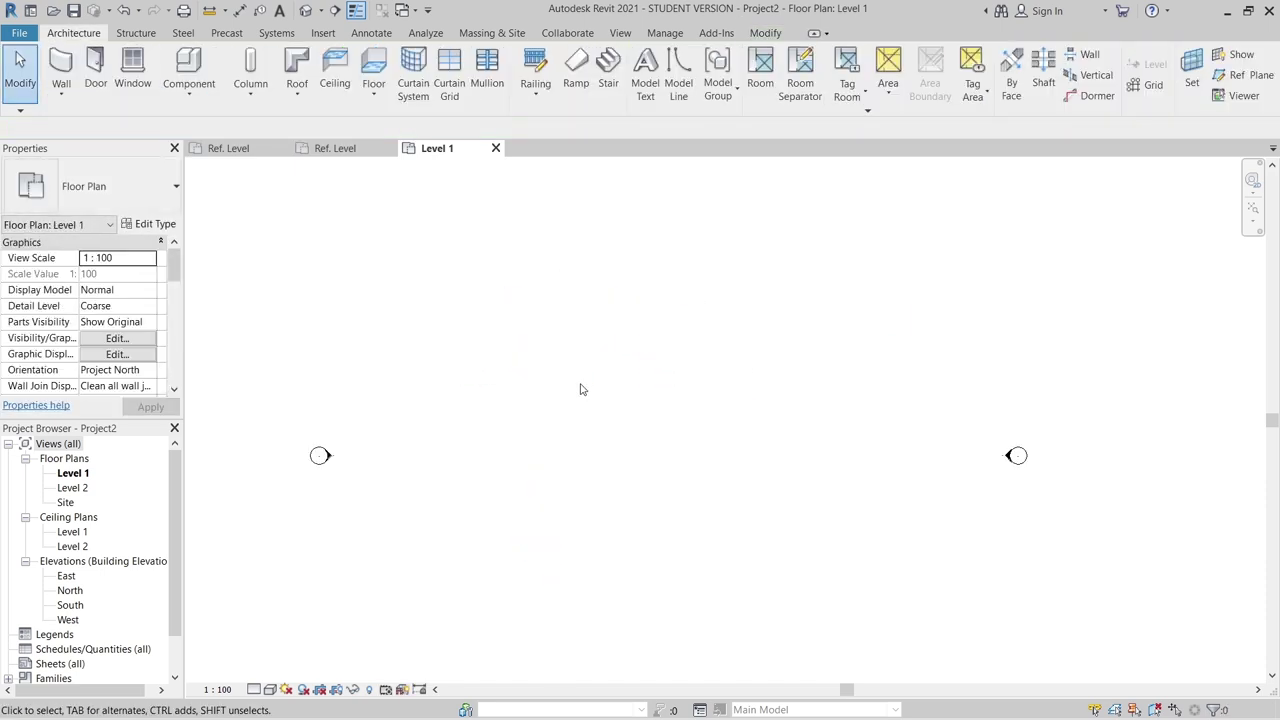
Step: Draw two chained Start-End-Radius arcs, one bending up and one down, forming an S-curve
{"action": "key", "text": "l"}
{"action": "key", "text": "i"}
{"action": "left_click", "coordinate": [641, 75]}
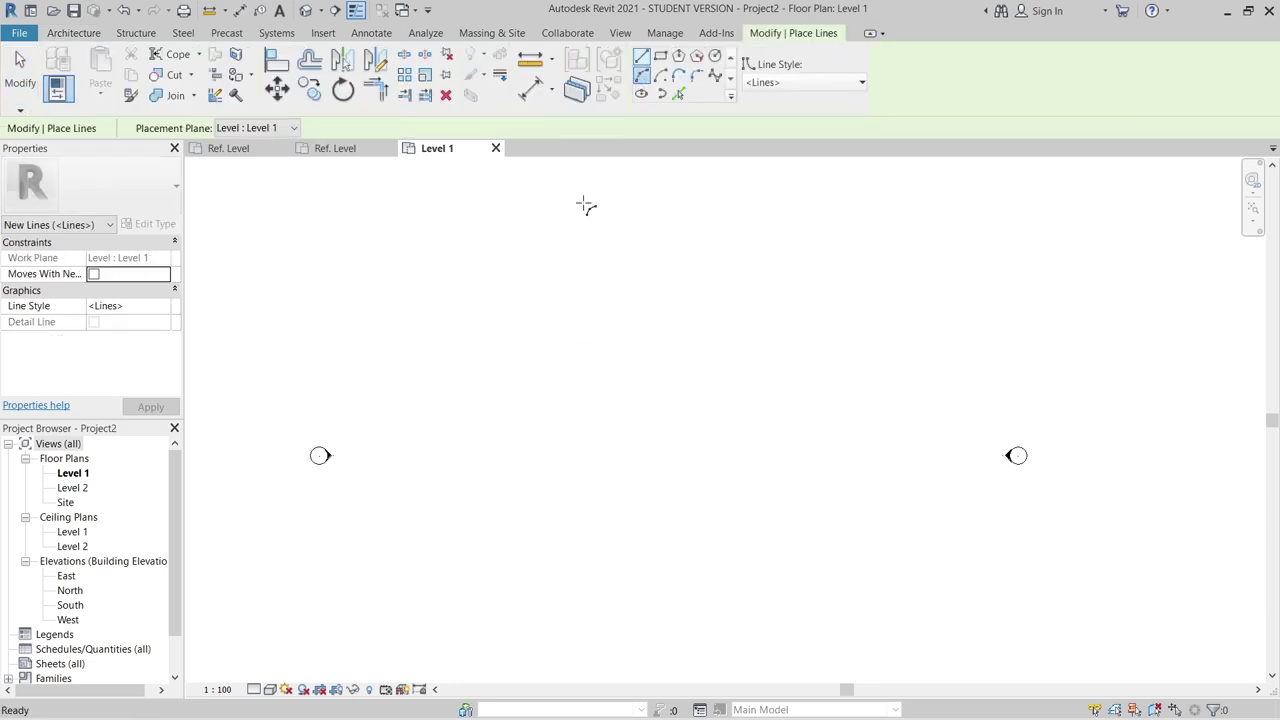
{"action": "left_click", "coordinate": [460, 374]}
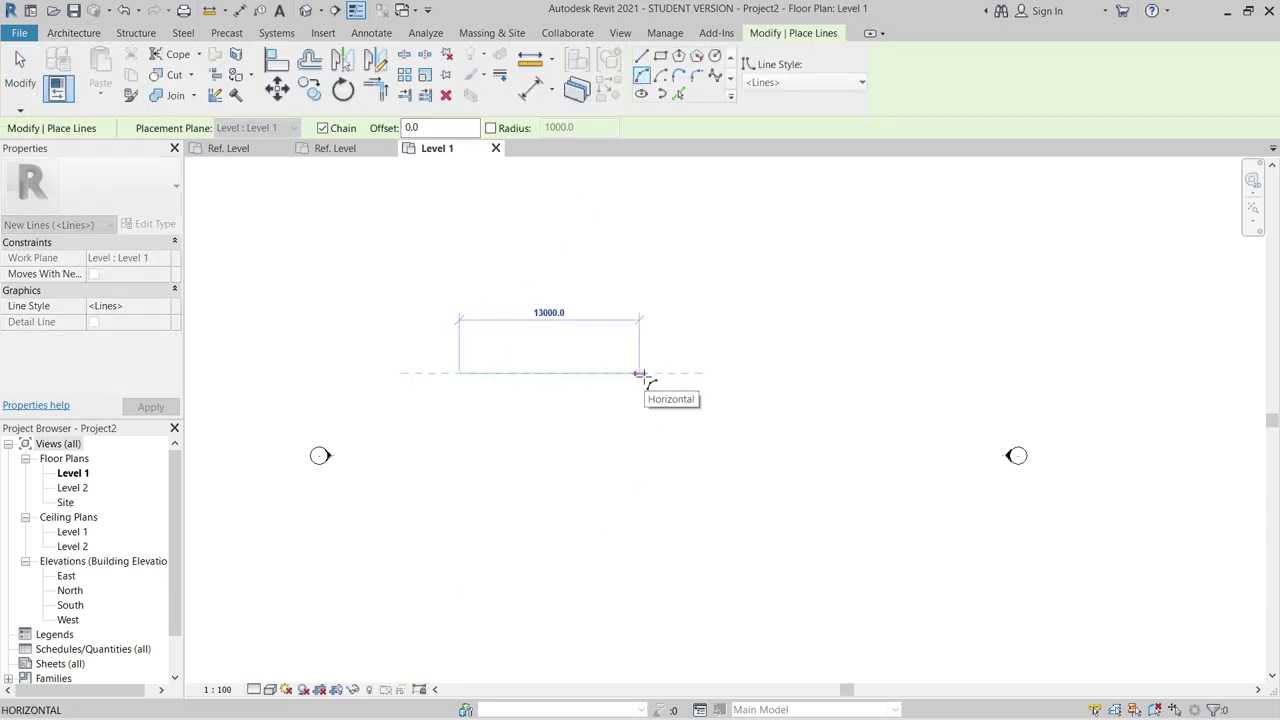
{"action": "left_click", "coordinate": [665, 374]}
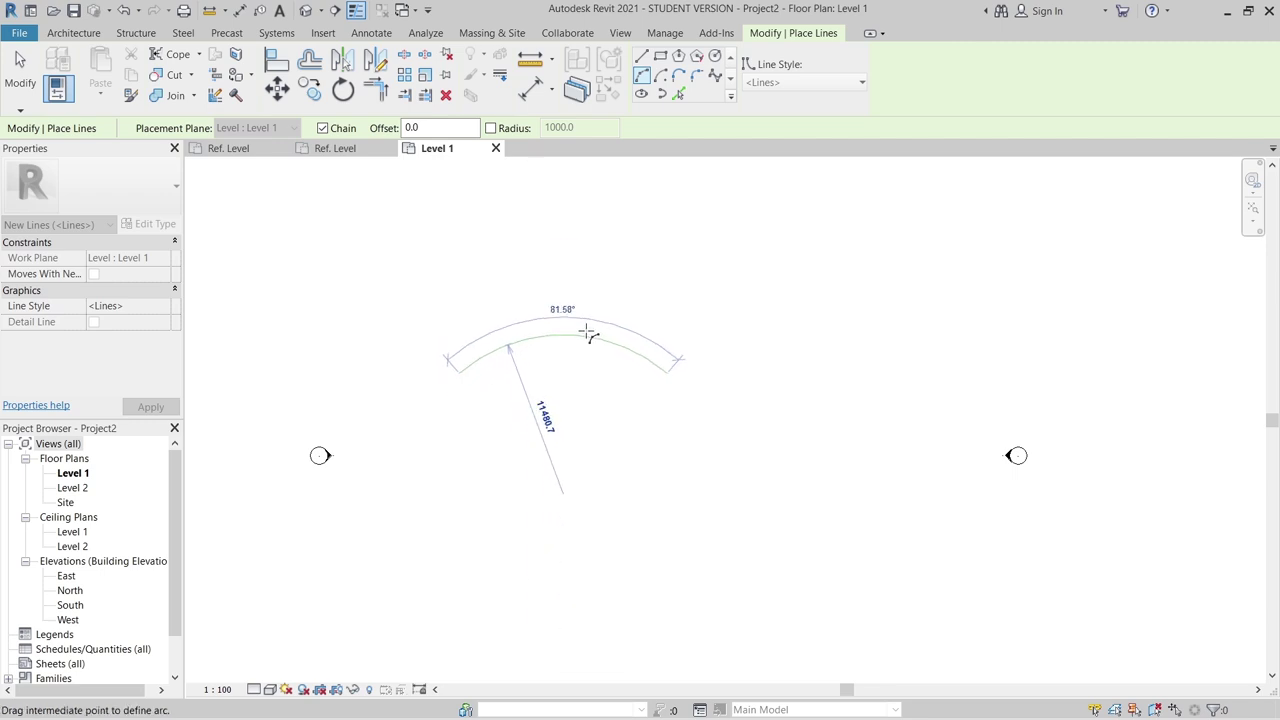
{"action": "left_click", "coordinate": [585, 327]}
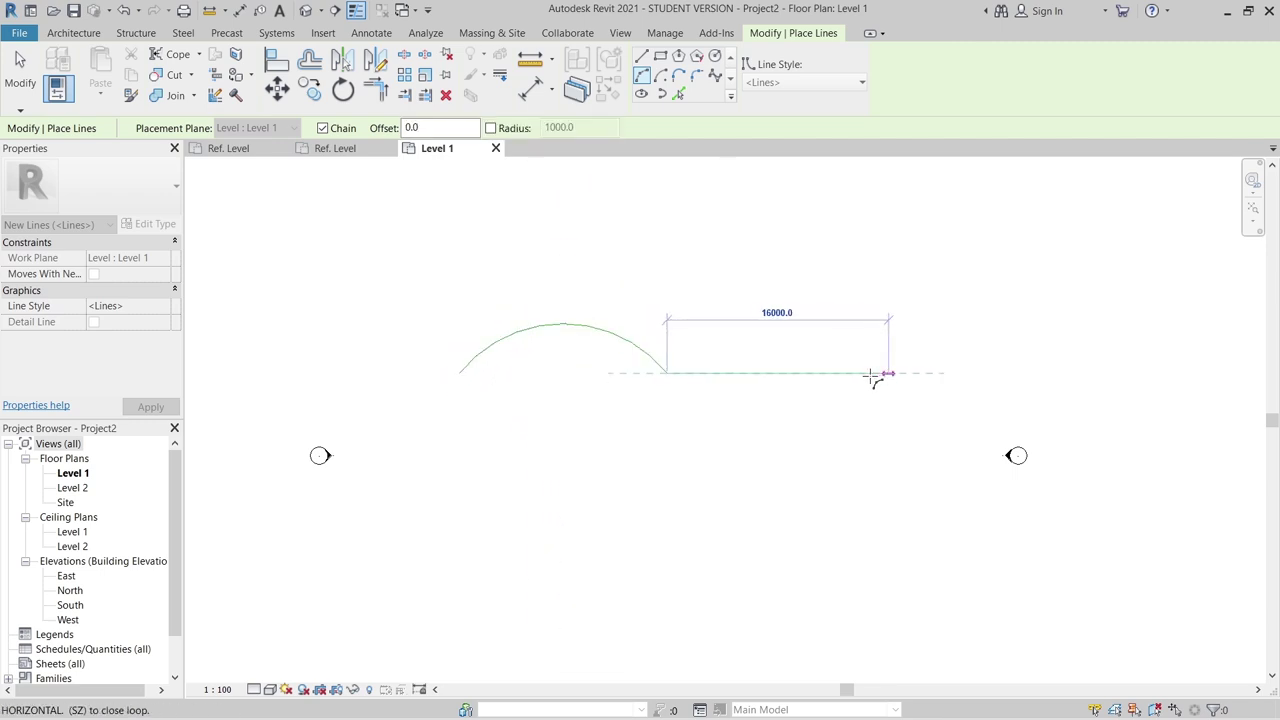
{"action": "left_click", "coordinate": [874, 375]}
{"action": "left_click", "coordinate": [855, 392]}
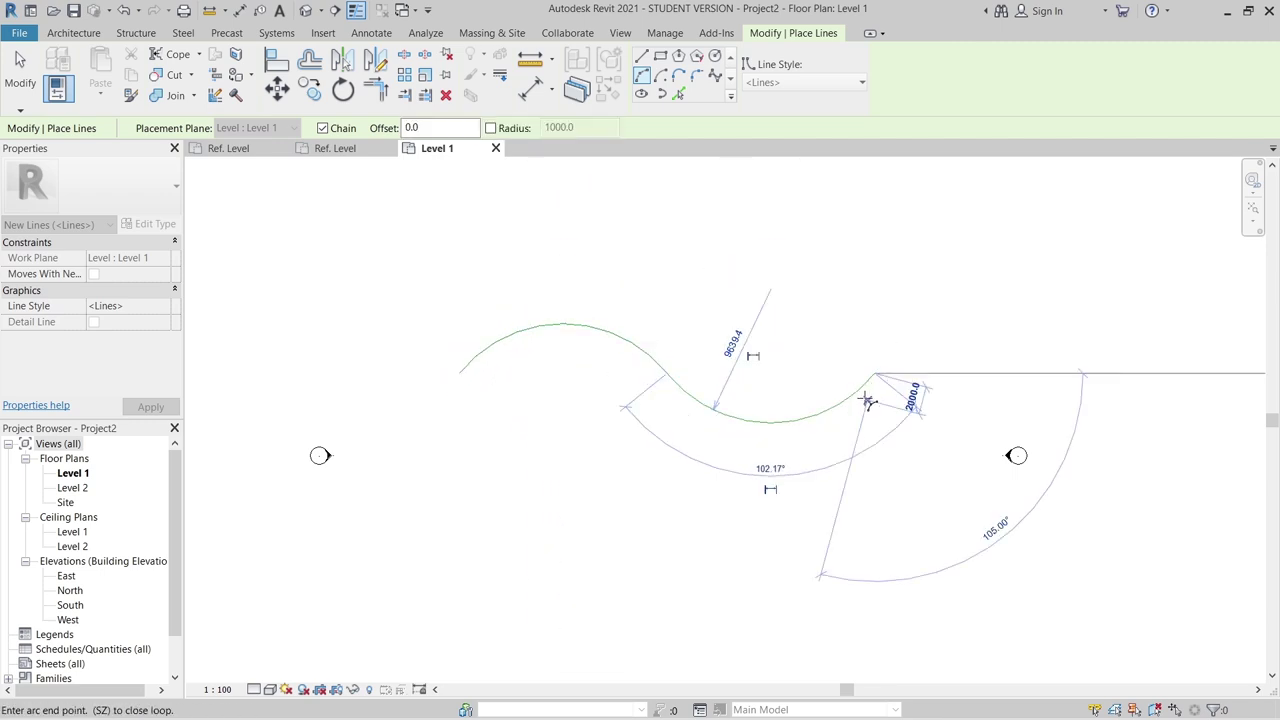
{"action": "key", "text": "Escape"}
{"action": "key", "text": "Escape"}
{"action": "scroll", "coordinate": [651, 343], "scroll_direction": "down", "scroll_amount": 3}
{"action": "middle_click_drag", "start_coordinate": [591, 337], "coordinate": [542, 323]}
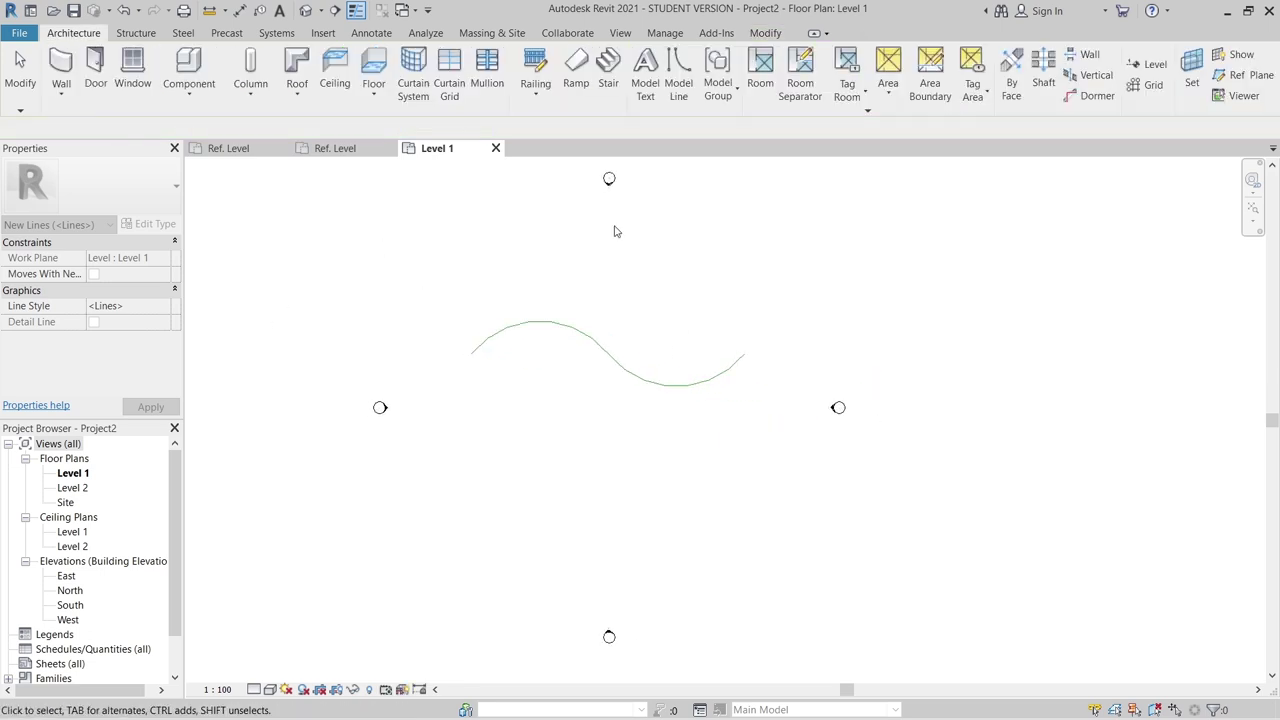
{"action": "left_click", "coordinate": [223, 152]}
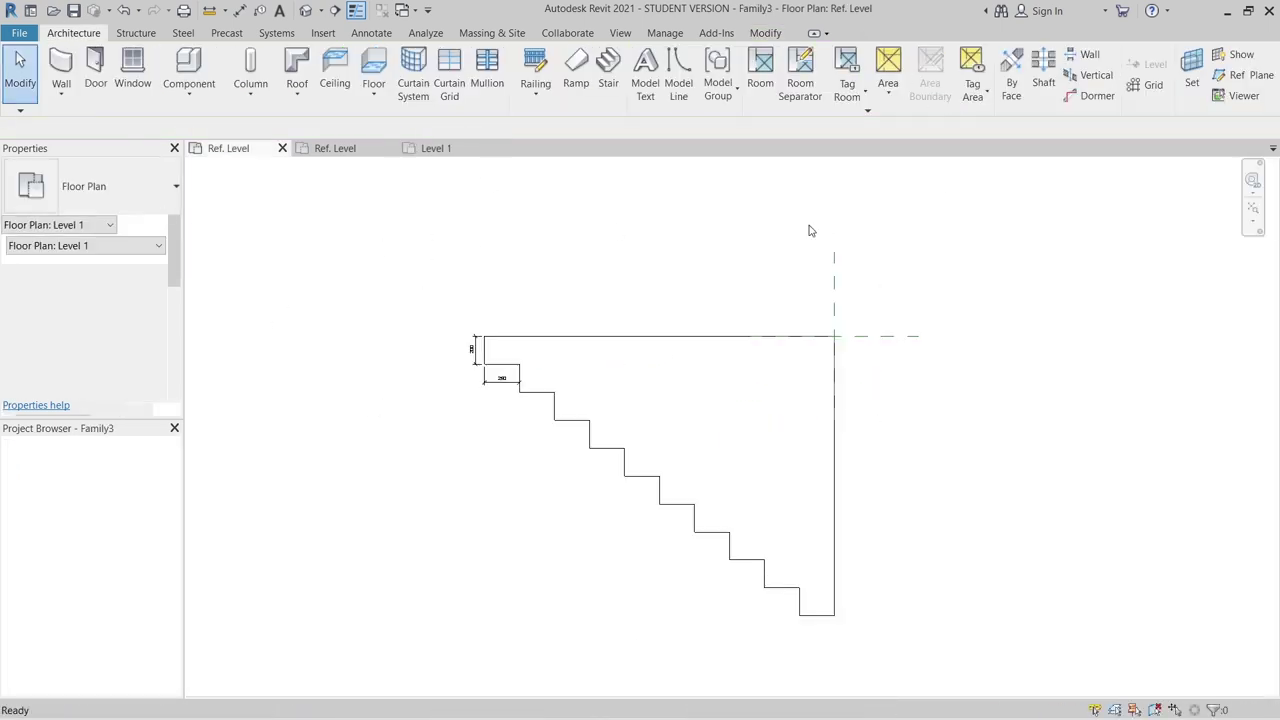
Step: Load the Family3 stepped profile into Project2
{"action": "left_click", "coordinate": [573, 75]}
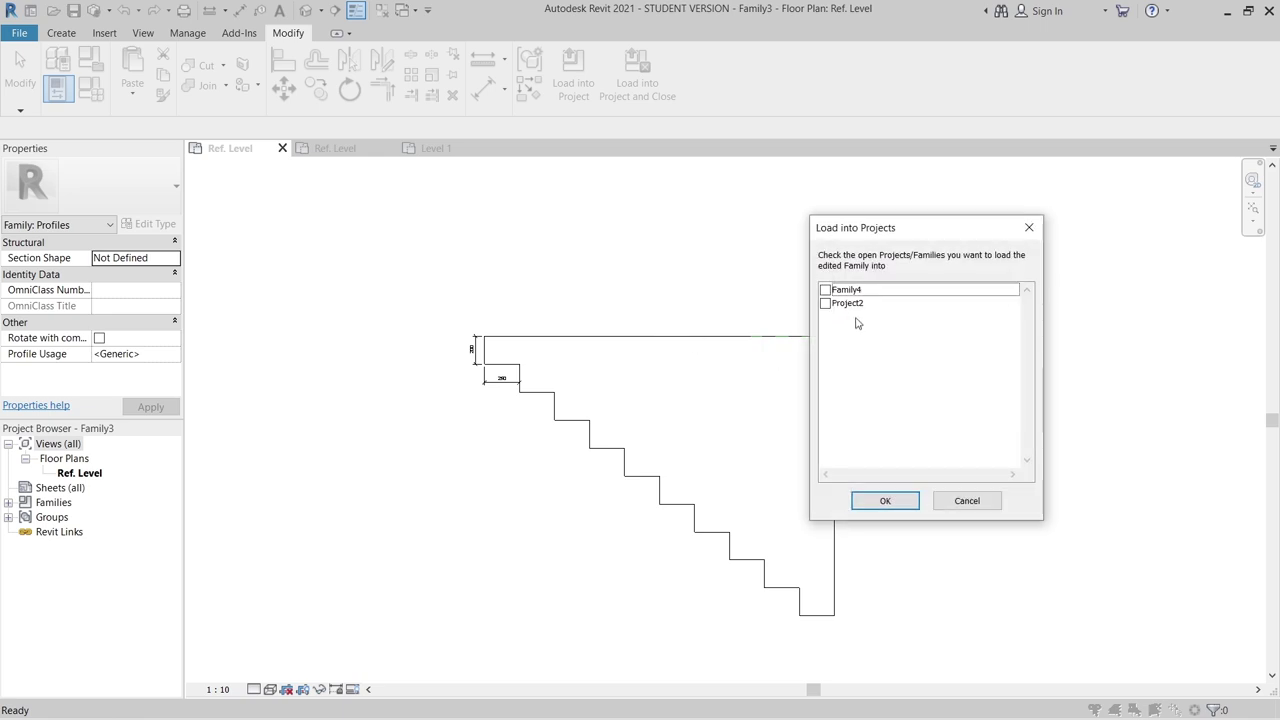
{"action": "left_click", "coordinate": [851, 305]}
{"action": "left_click", "coordinate": [886, 500]}
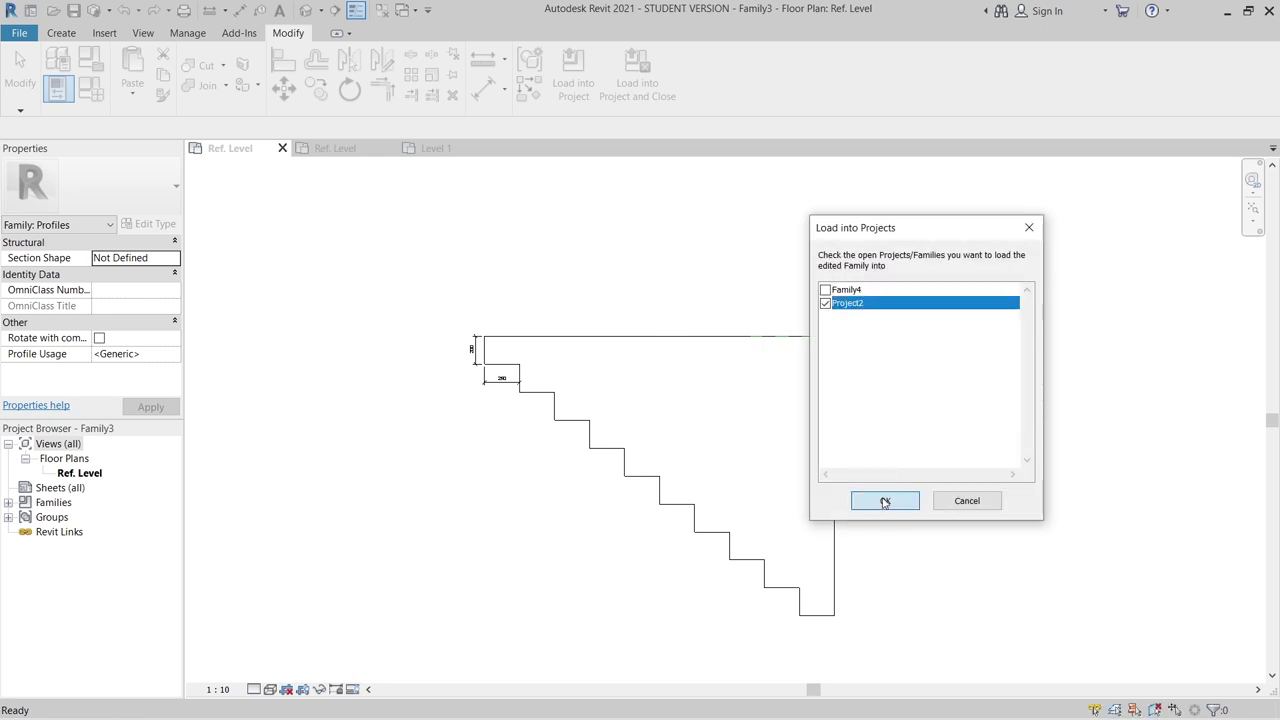
Step: Load the Family4 profile into Project2, cancel placement, and recentre the S-curve
{"action": "left_click", "coordinate": [340, 151]}
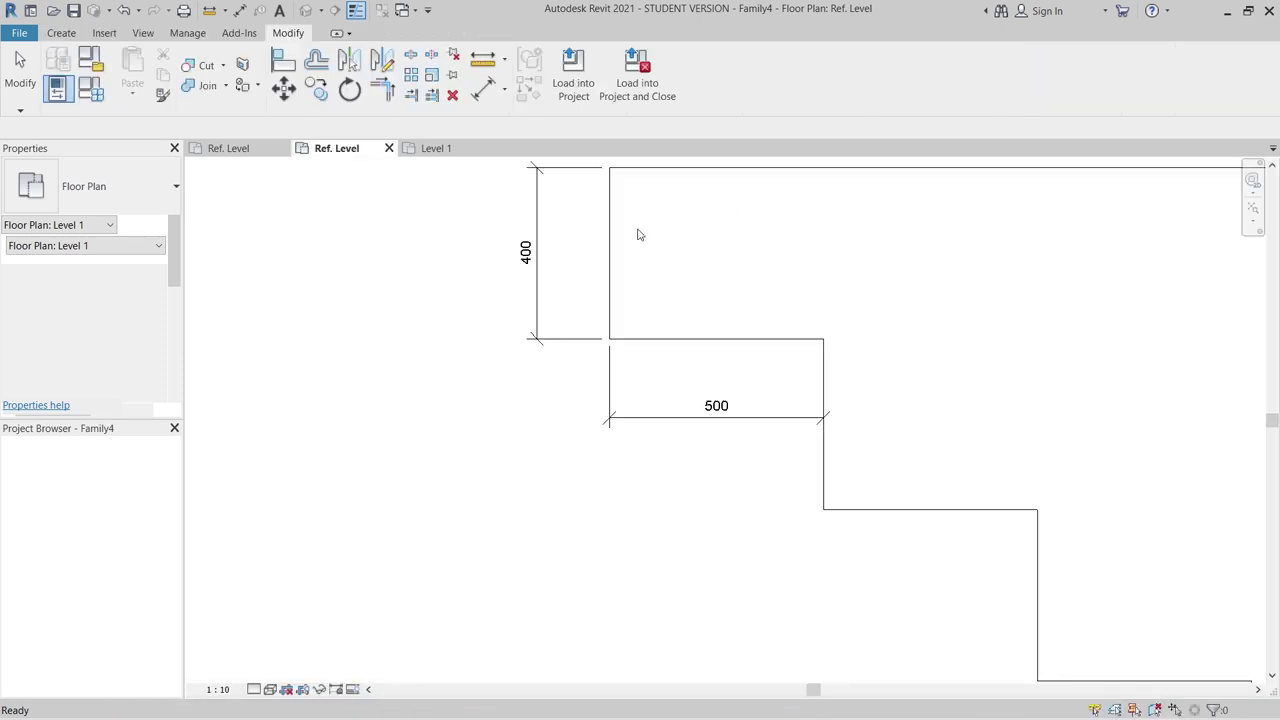
{"action": "left_click", "coordinate": [575, 82]}
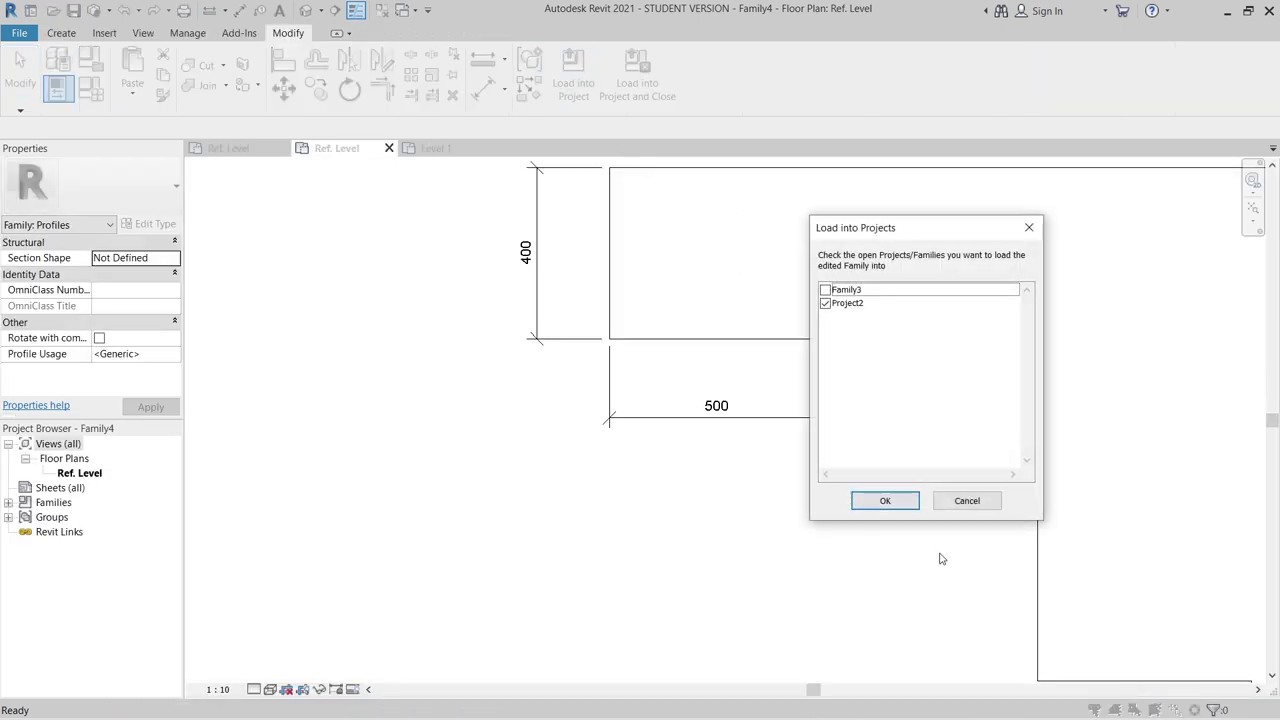
{"action": "left_click", "coordinate": [887, 501]}
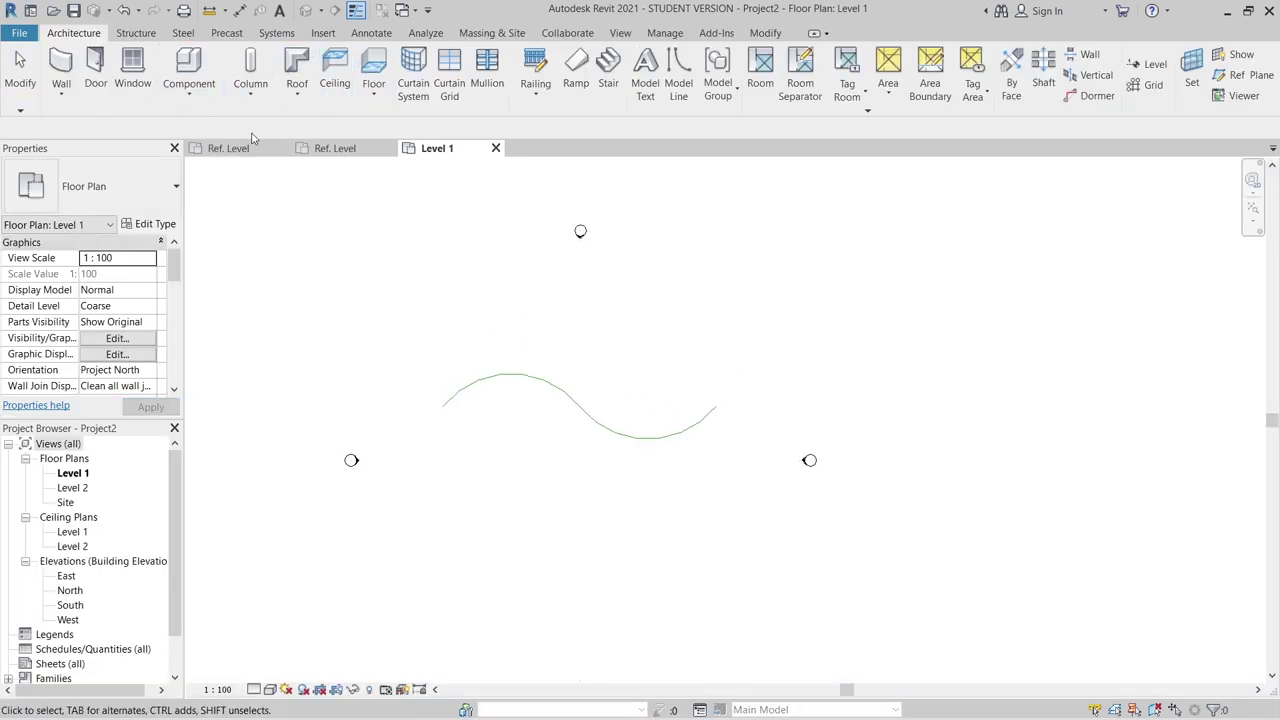
{"action": "key", "text": "Escape"}
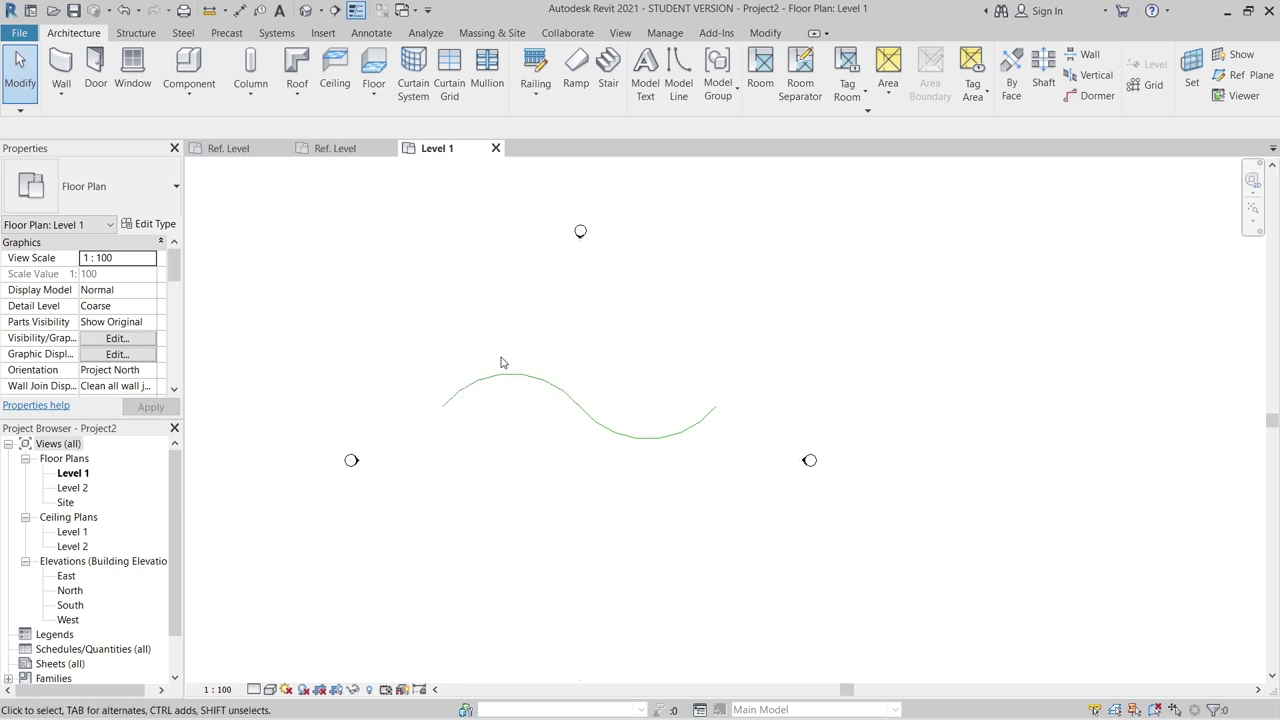
{"action": "scroll", "coordinate": [501, 362], "scroll_direction": "up", "scroll_amount": 2}
{"action": "middle_click_drag", "start_coordinate": [469, 245], "coordinate": [459, 213]}
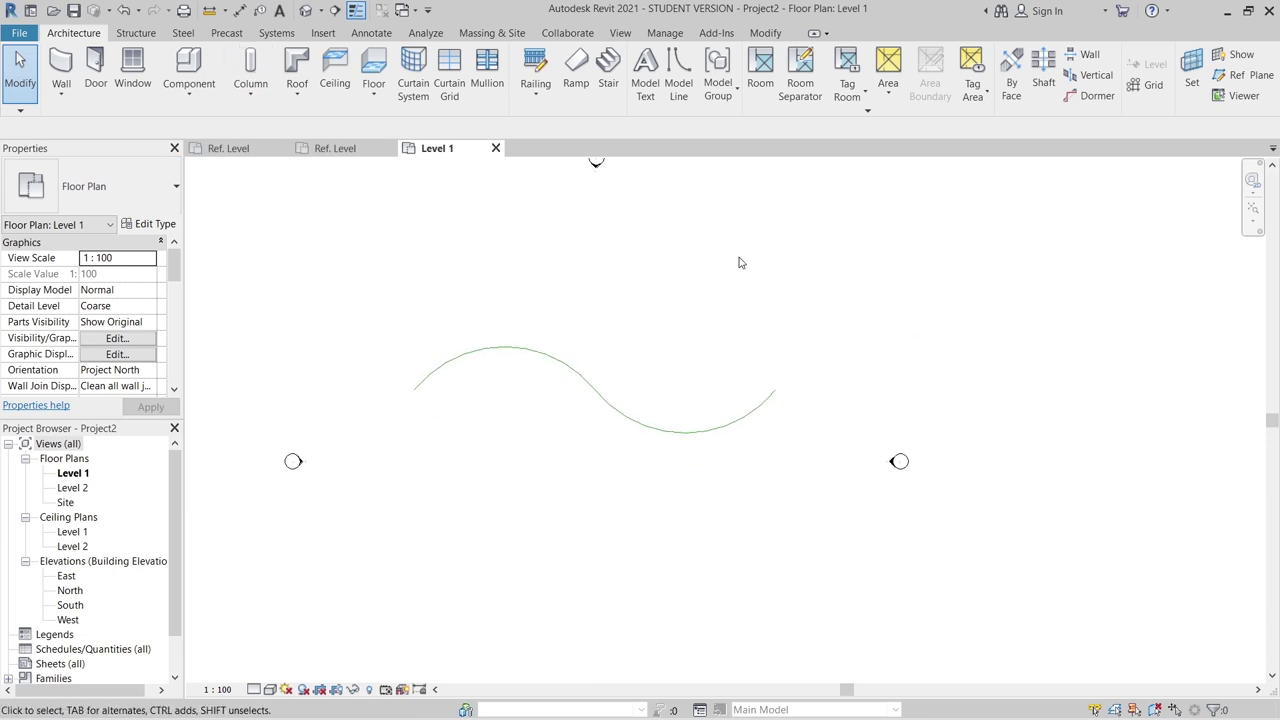
{"action": "middle_click_drag", "start_coordinate": [464, 364], "coordinate": [469, 363]}
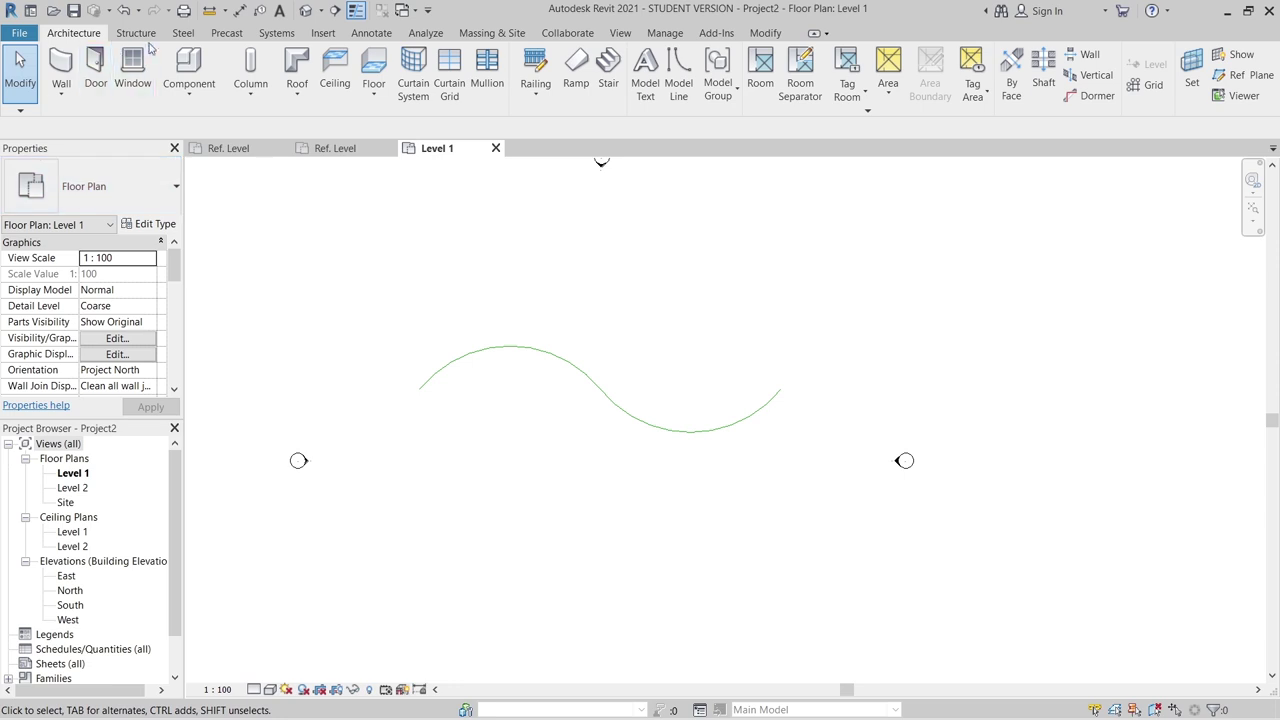
Step: Create a Model In-Place in the Stairs category, keeping the default name Stairs 1
{"action": "left_click", "coordinate": [190, 90]}
{"action": "left_click", "coordinate": [181, 165]}
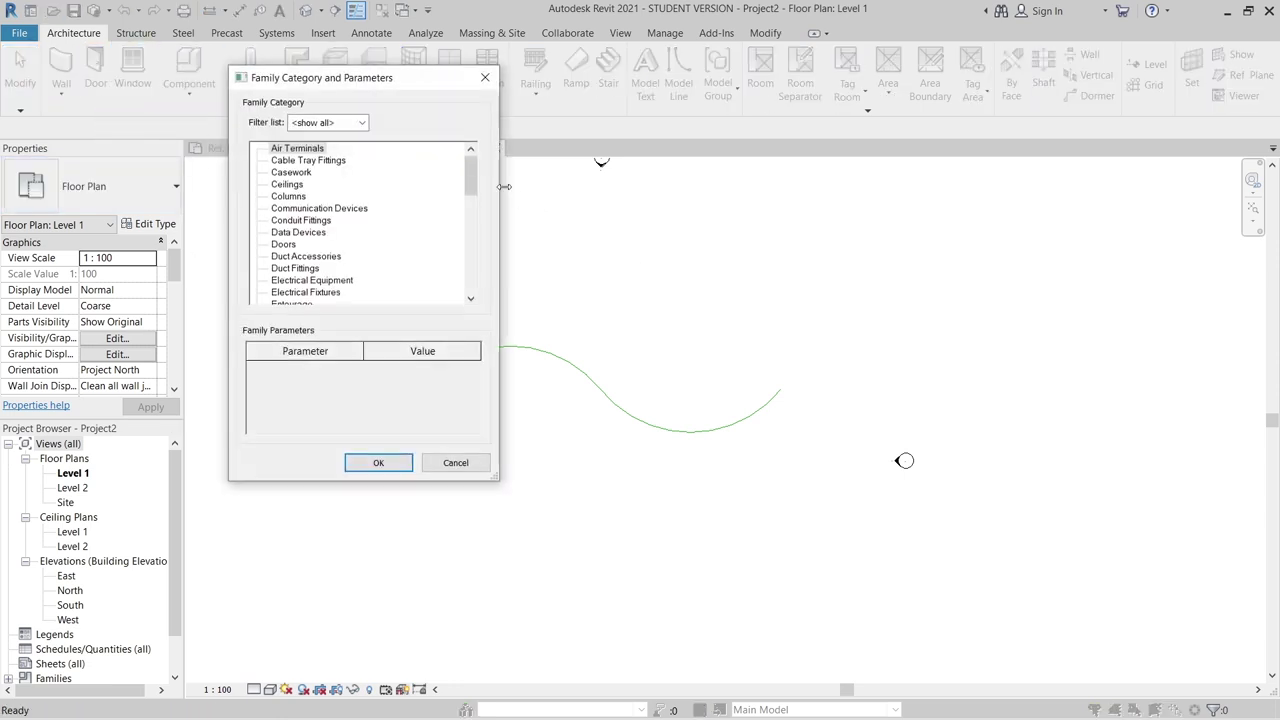
{"action": "left_click_drag", "start_coordinate": [471, 180], "coordinate": [485, 264]}
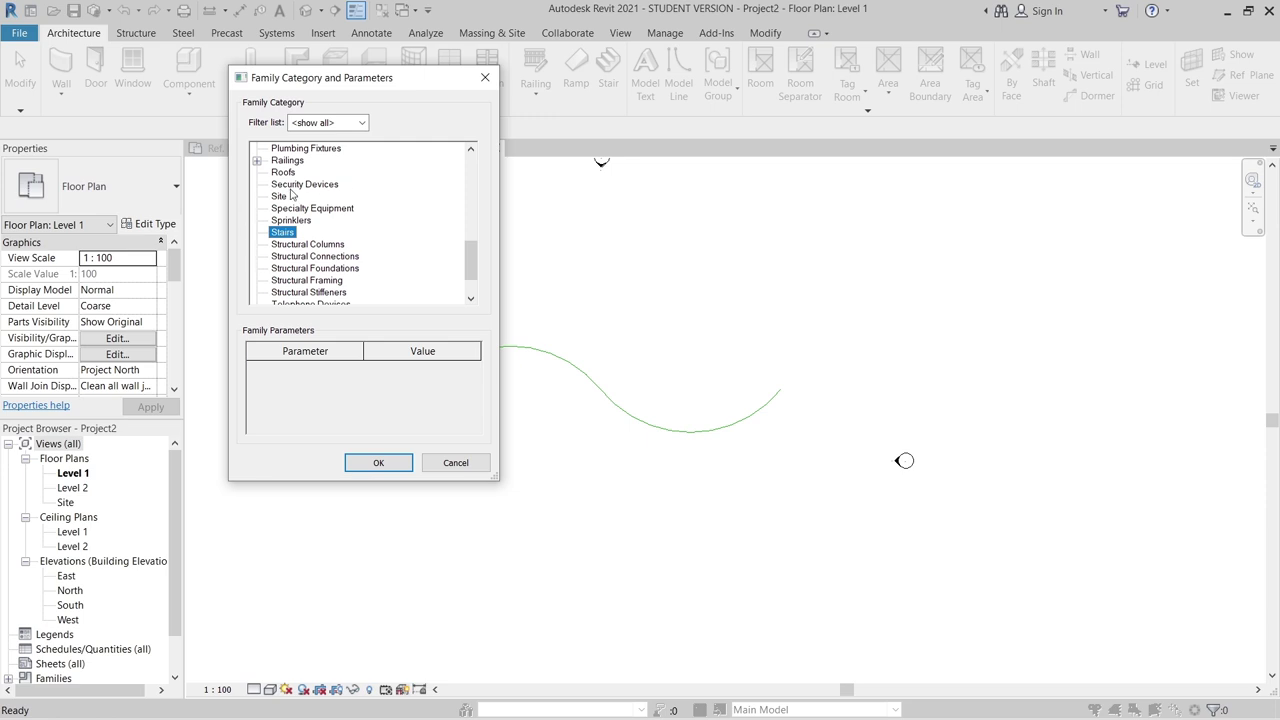
{"action": "left_click", "coordinate": [380, 461]}
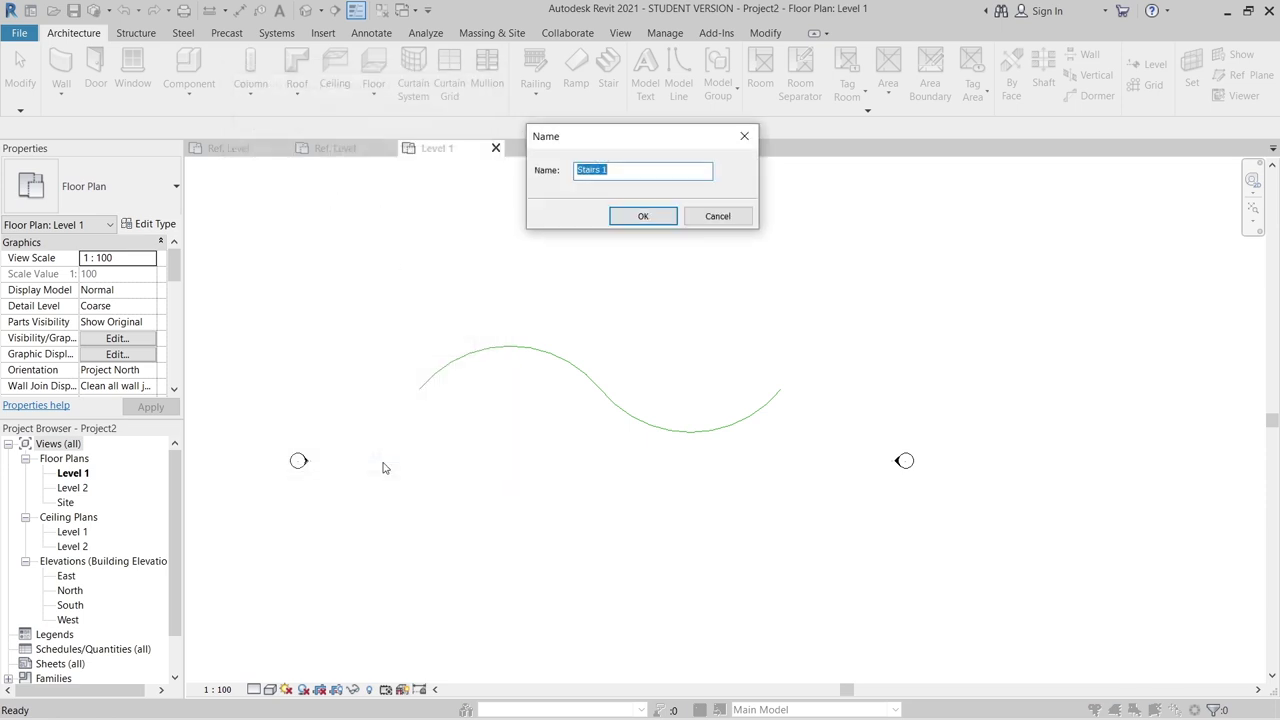
{"action": "left_click", "coordinate": [642, 217]}
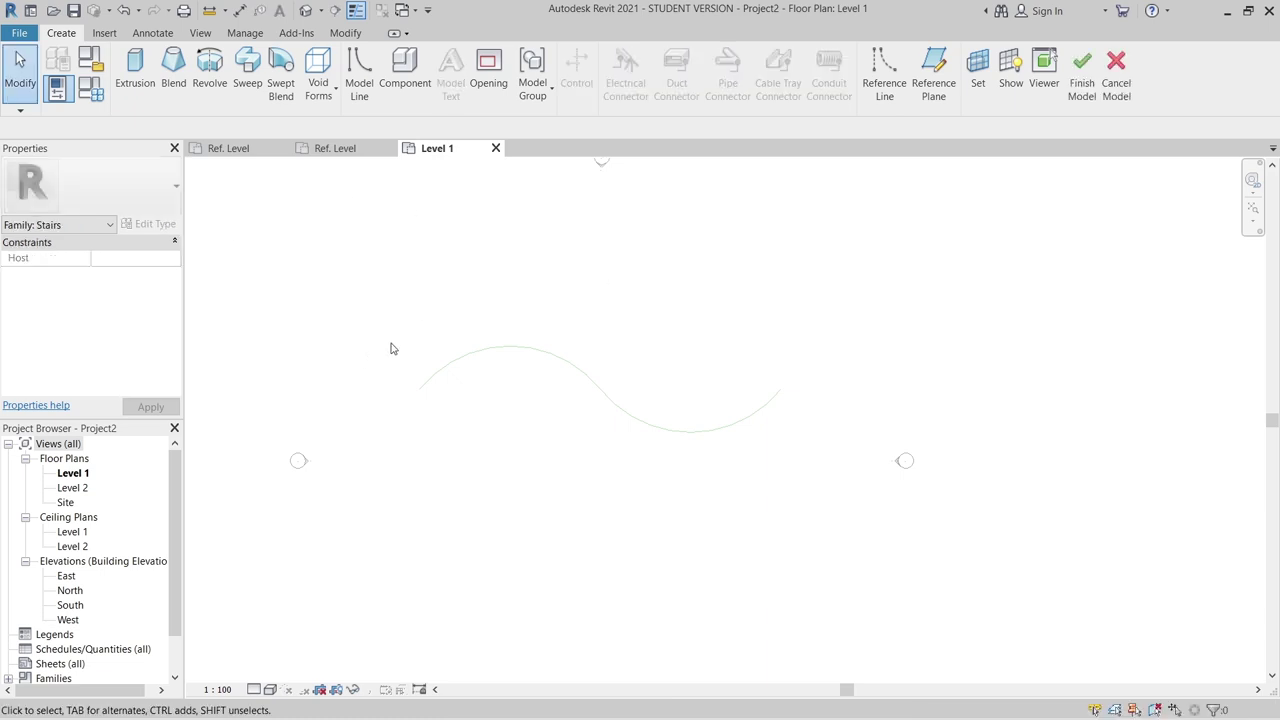
Step: Start a sweep and pick the left arc of the S-curve as its path
{"action": "left_click", "coordinate": [248, 84]}
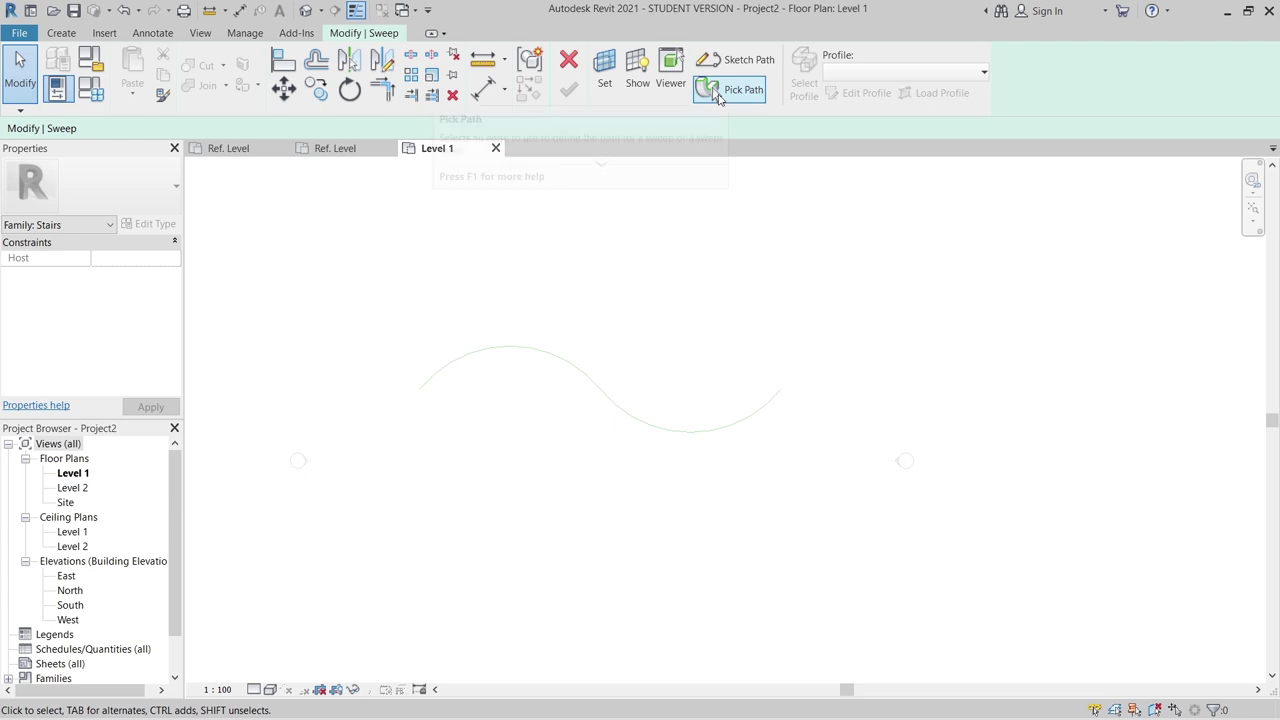
{"action": "left_click", "coordinate": [717, 97]}
{"action": "left_click", "coordinate": [523, 349]}
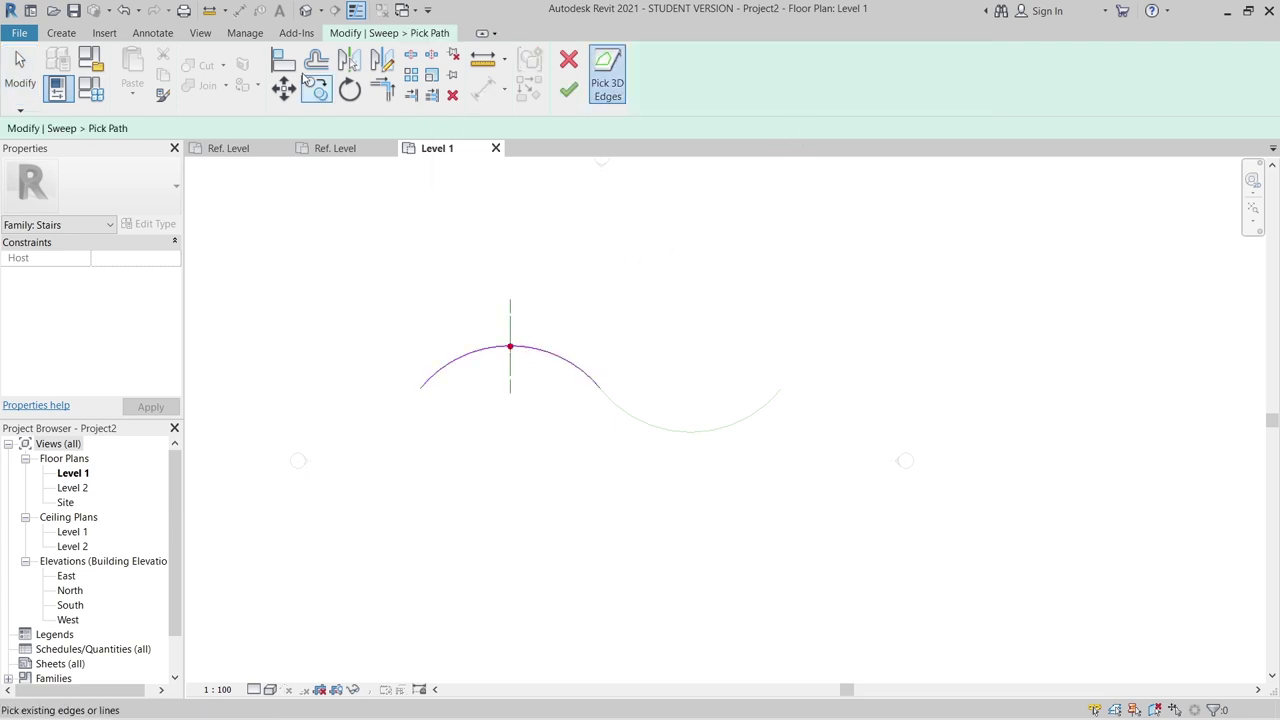
{"action": "left_click", "coordinate": [305, 12]}
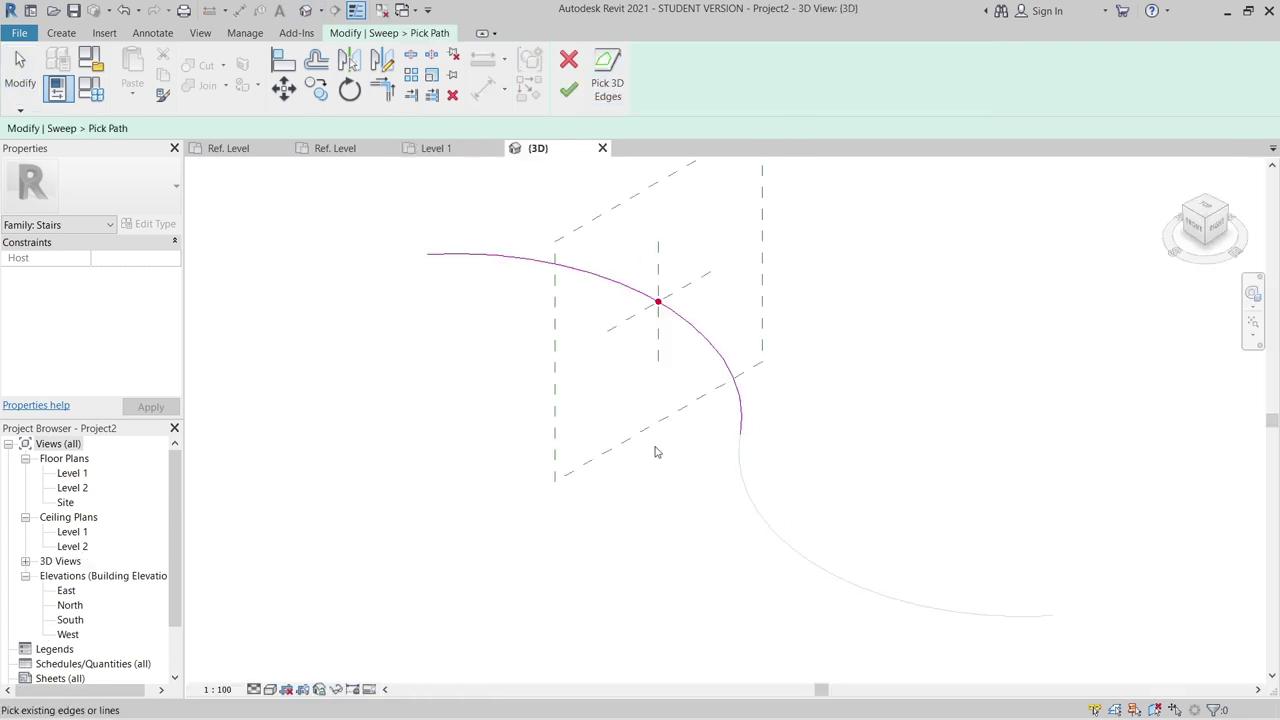
{"action": "middle_click_drag", "start_coordinate": [654, 449], "coordinate": [571, 320], "text": "shift"}
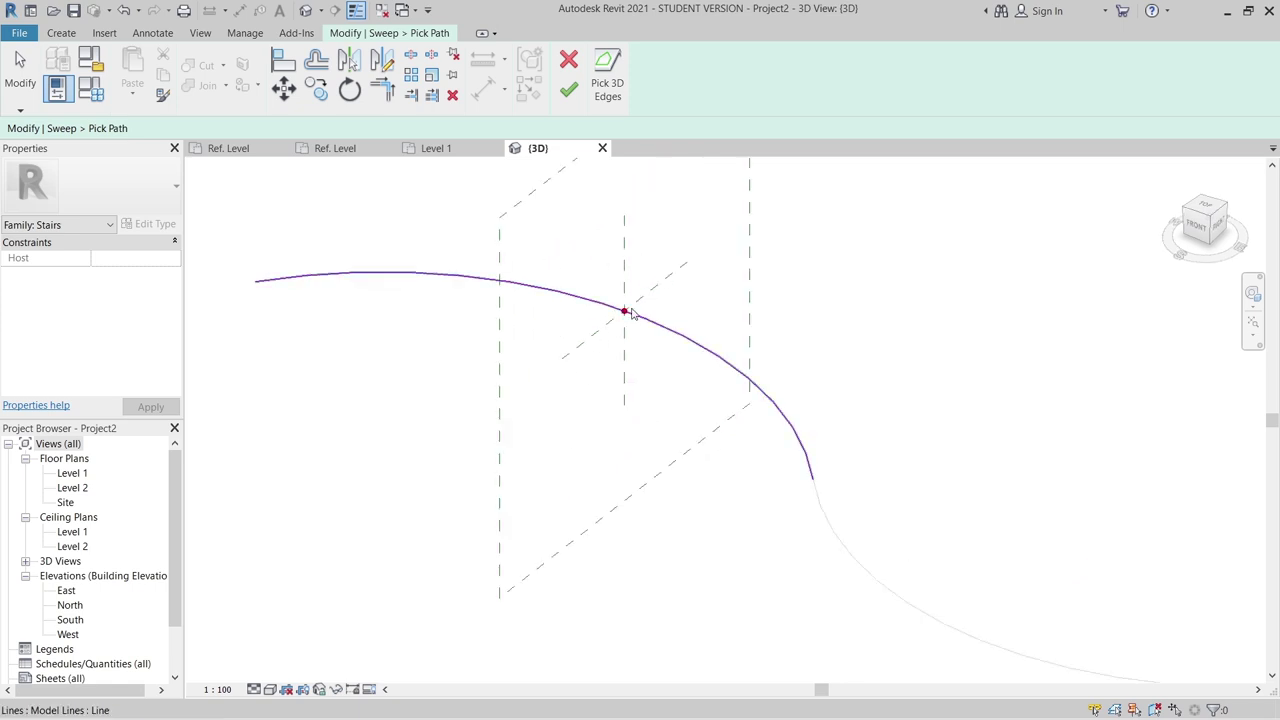
{"action": "left_click", "coordinate": [568, 93]}
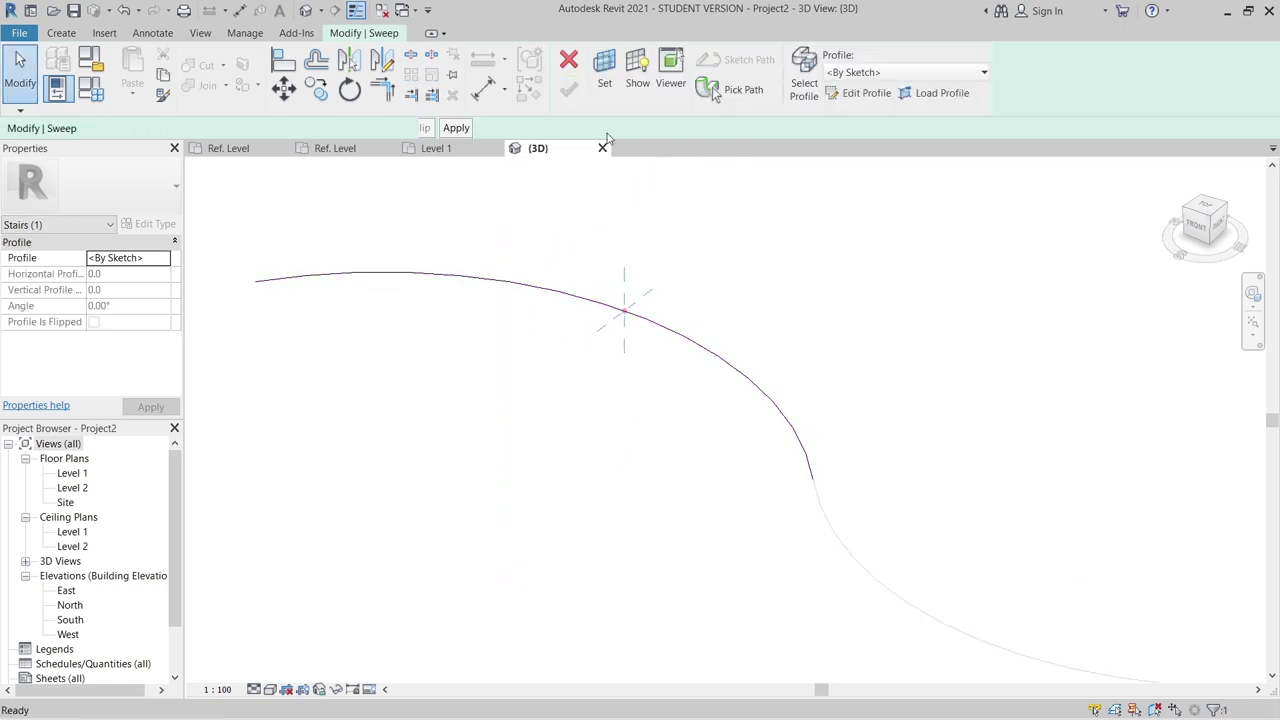
Step: Use the Family3 profile at 180° angle, flipped, and finish the sweep
{"action": "left_click", "coordinate": [873, 77]}
{"action": "left_click", "coordinate": [827, 112]}
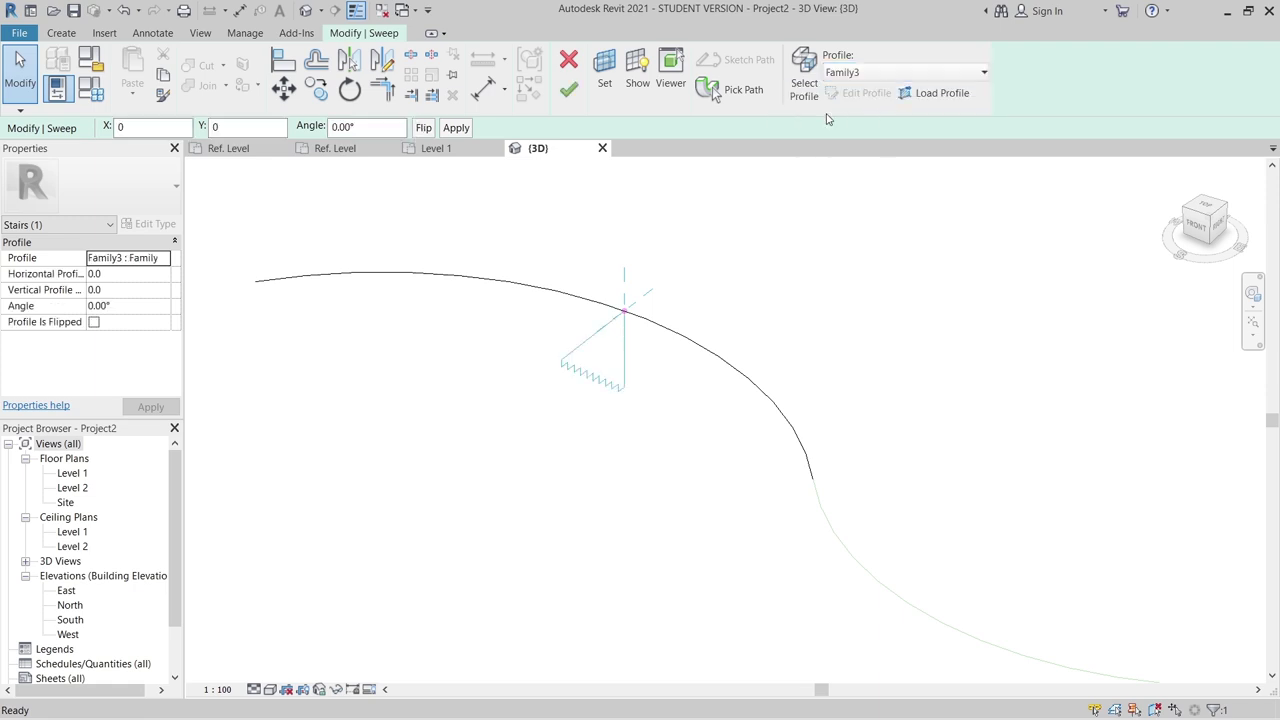
{"action": "middle_click_drag", "start_coordinate": [783, 429], "coordinate": [706, 375], "text": "shift"}
{"action": "left_click", "coordinate": [340, 127]}
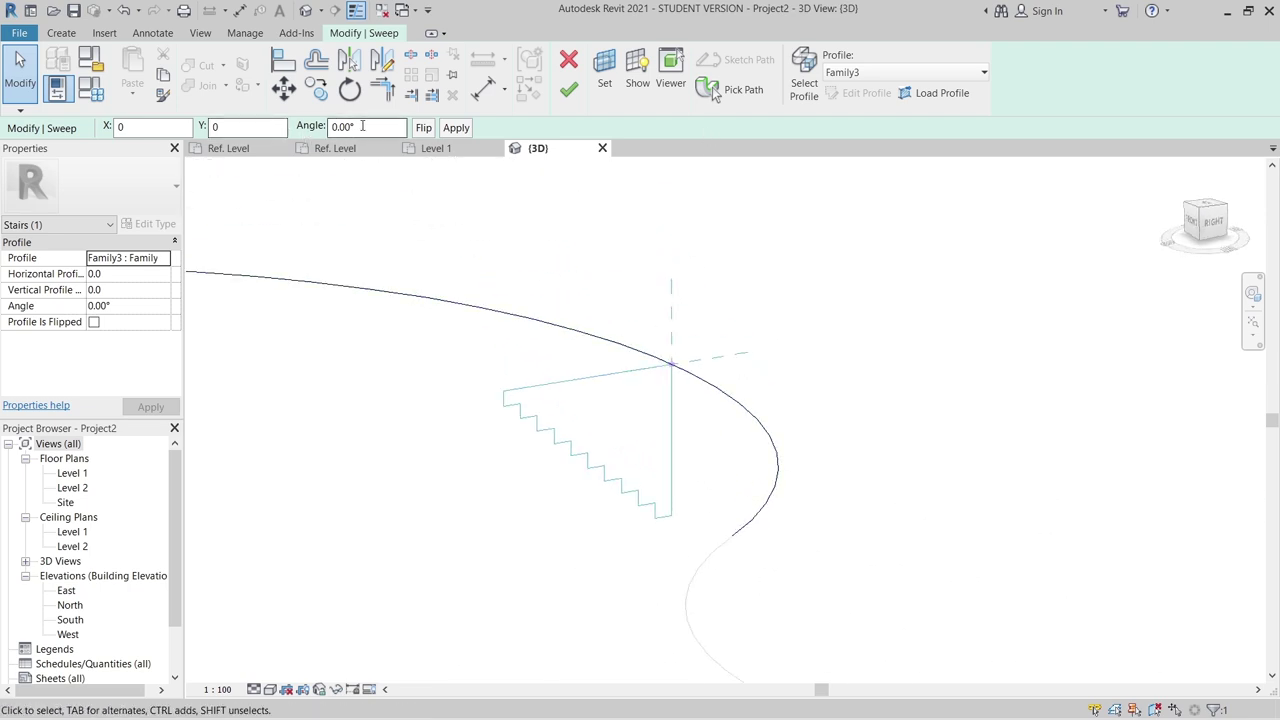
{"action": "type", "text": "180"}
{"action": "key", "text": "Return"}
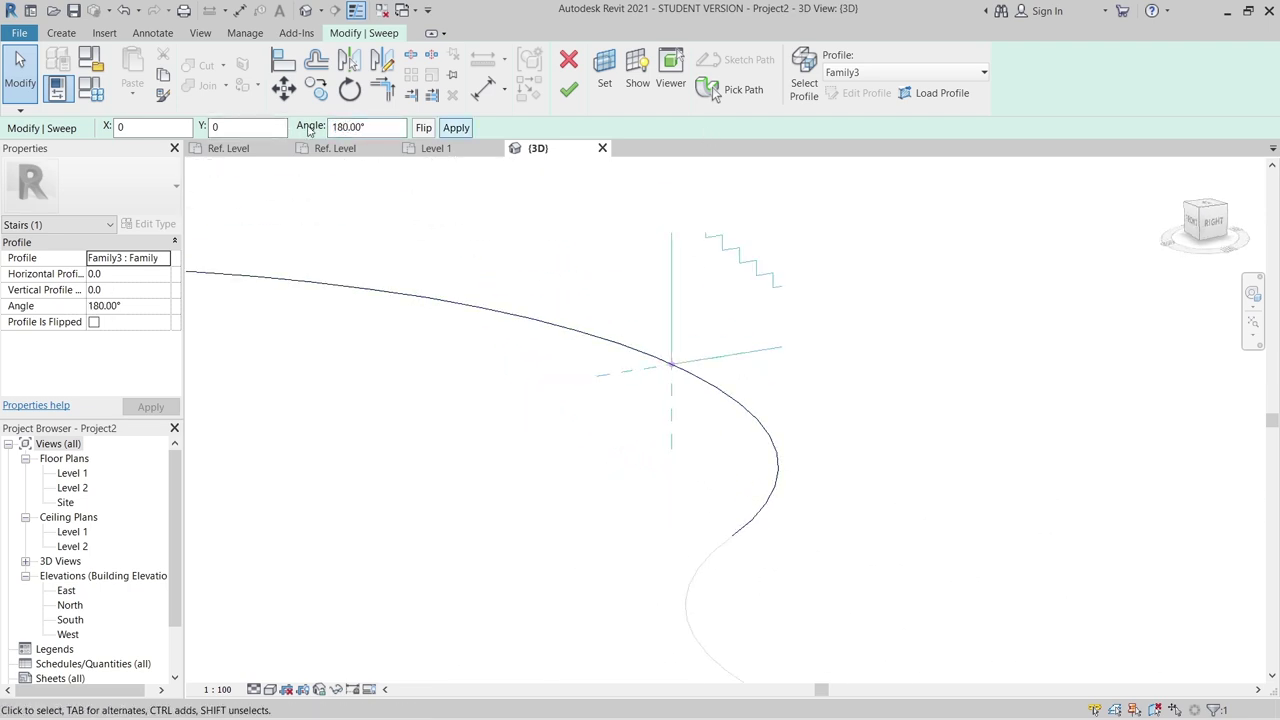
{"action": "left_click", "coordinate": [423, 127]}
{"action": "scroll", "coordinate": [703, 341], "scroll_direction": "down", "scroll_amount": 3}
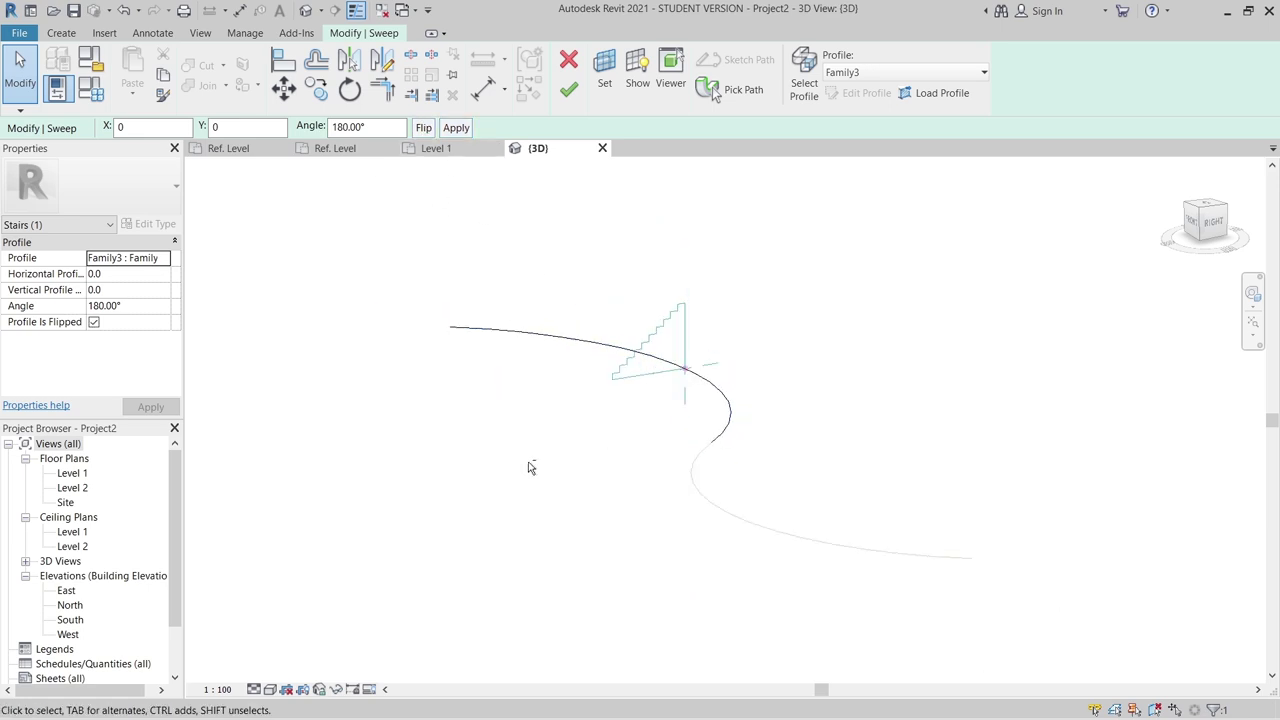
{"action": "middle_click_drag", "start_coordinate": [530, 467], "coordinate": [607, 505], "text": "shift"}
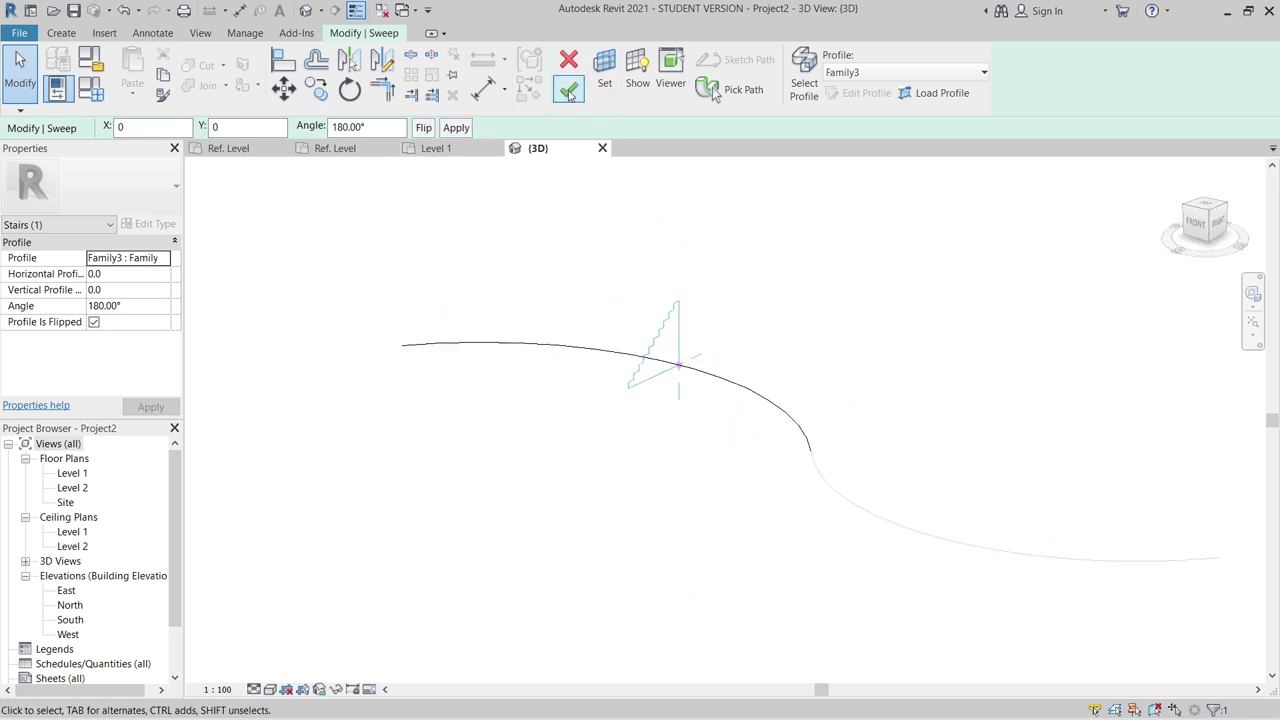
{"action": "left_click", "coordinate": [568, 91]}
{"action": "middle_click_drag", "start_coordinate": [500, 471], "coordinate": [600, 471], "text": "shift"}
Step: Zoom around the finished curved stepped sweep and deselect it
{"action": "scroll", "coordinate": [115, 332], "scroll_direction": "down", "scroll_amount": 3}
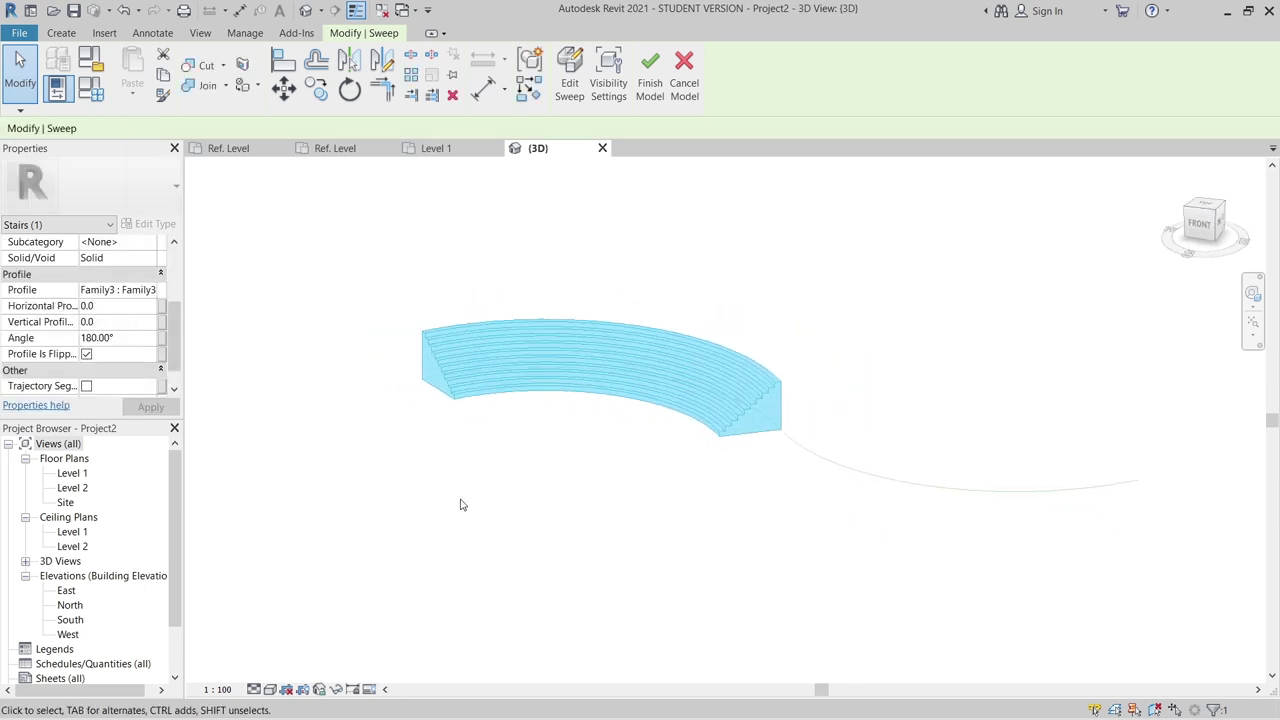
{"action": "scroll", "coordinate": [80, 302], "scroll_direction": "down", "scroll_amount": 2}
{"action": "scroll", "coordinate": [100, 338], "scroll_direction": "up", "scroll_amount": 3}
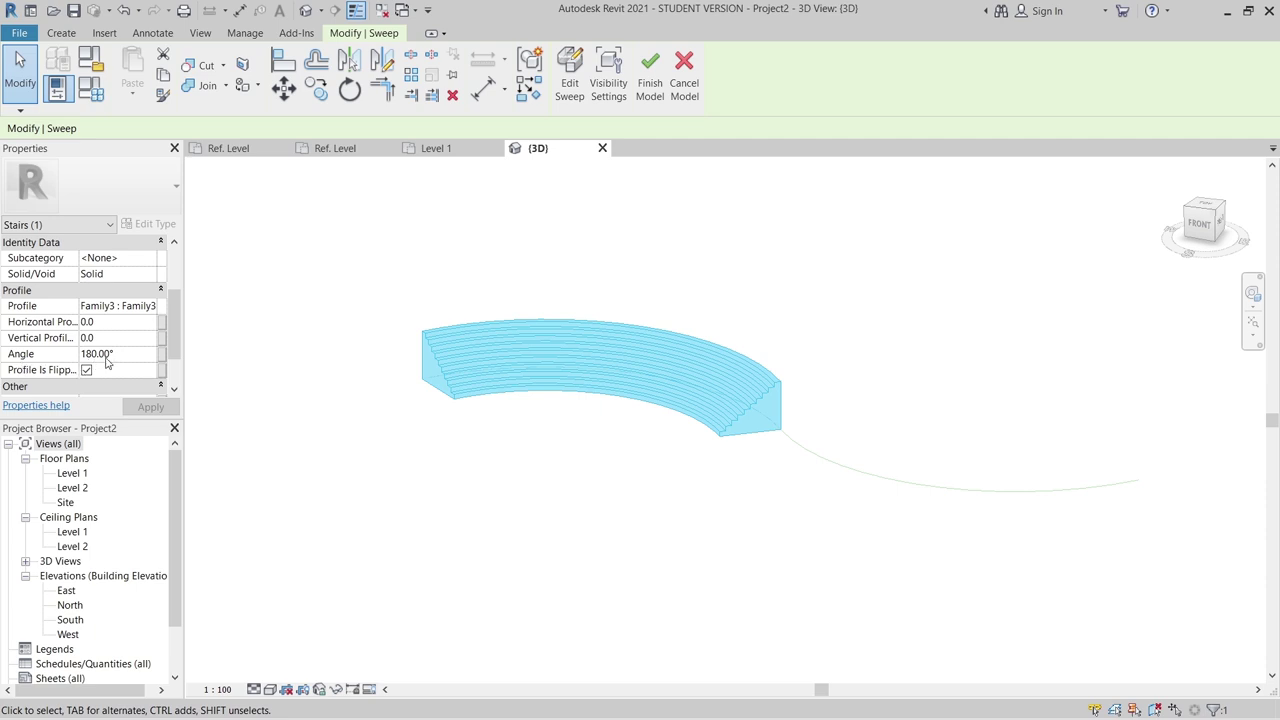
{"action": "scroll", "coordinate": [110, 360], "scroll_direction": "down", "scroll_amount": 1}
{"action": "scroll", "coordinate": [299, 447], "scroll_direction": "up", "scroll_amount": 1}
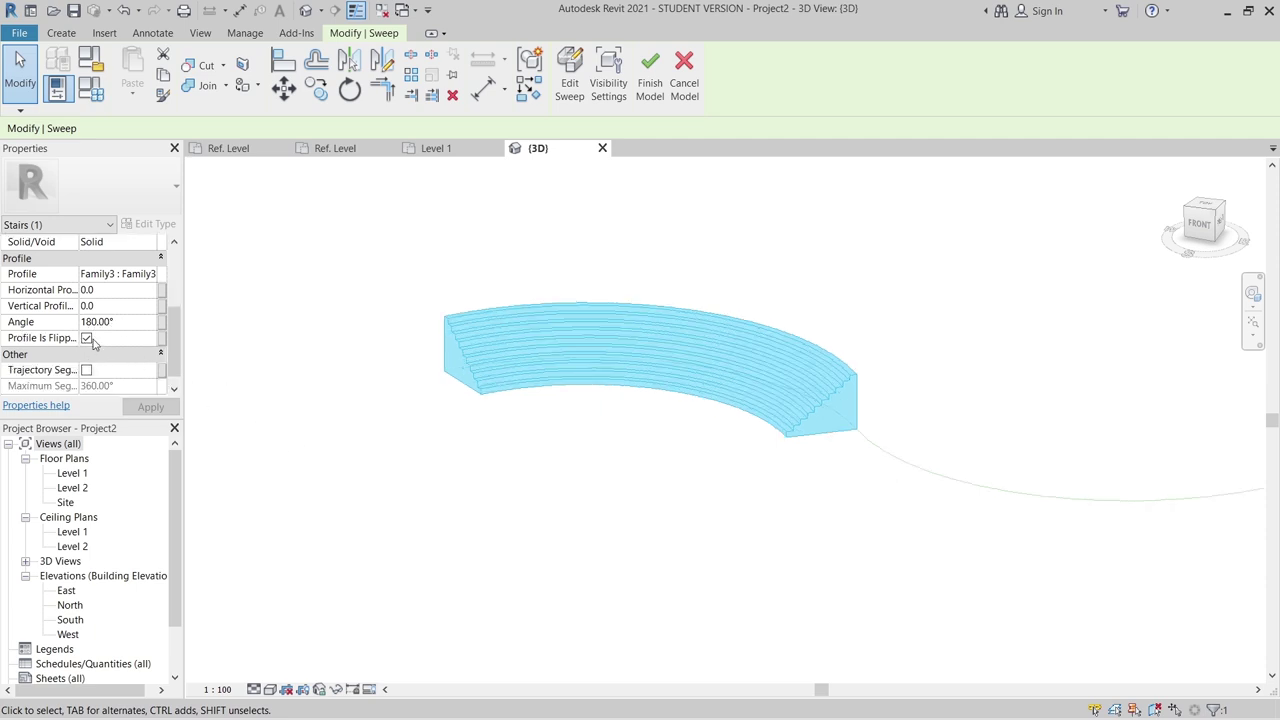
{"action": "scroll", "coordinate": [107, 341], "scroll_direction": "up", "scroll_amount": 2}
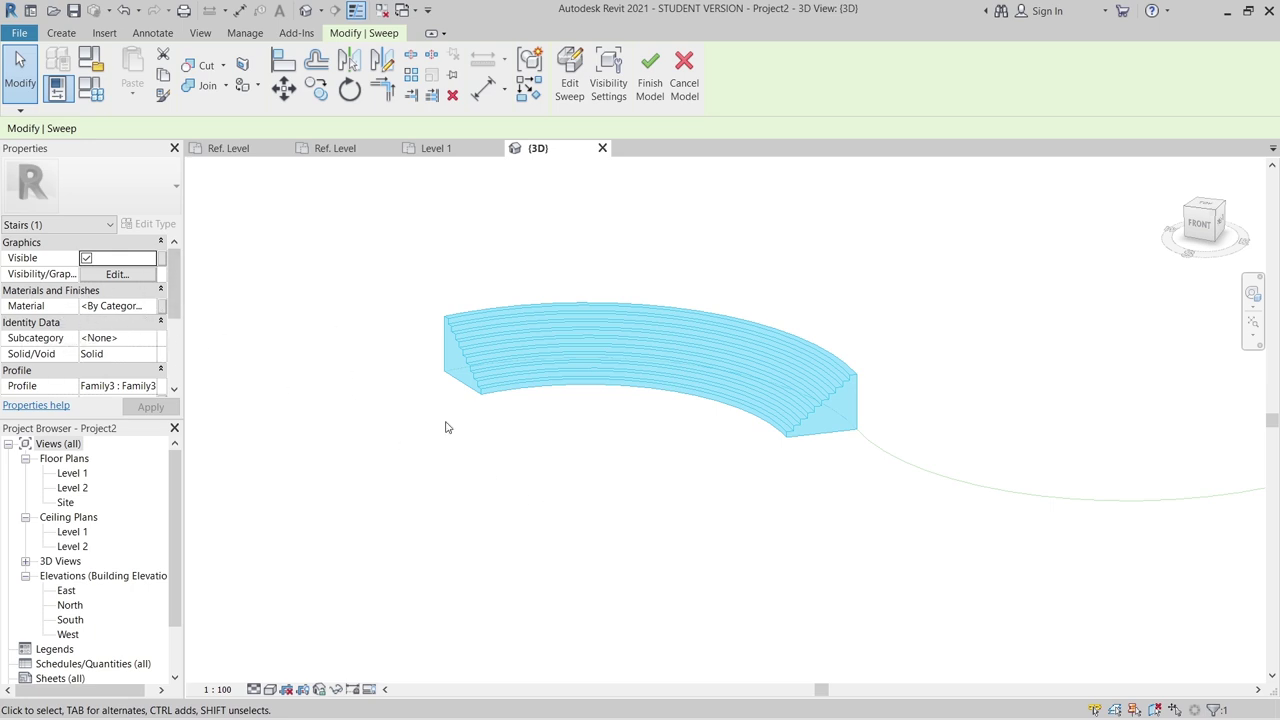
{"action": "left_click", "coordinate": [503, 493]}
Step: Start a new sweep with the second curved line as its path
{"action": "left_click", "coordinate": [61, 33]}
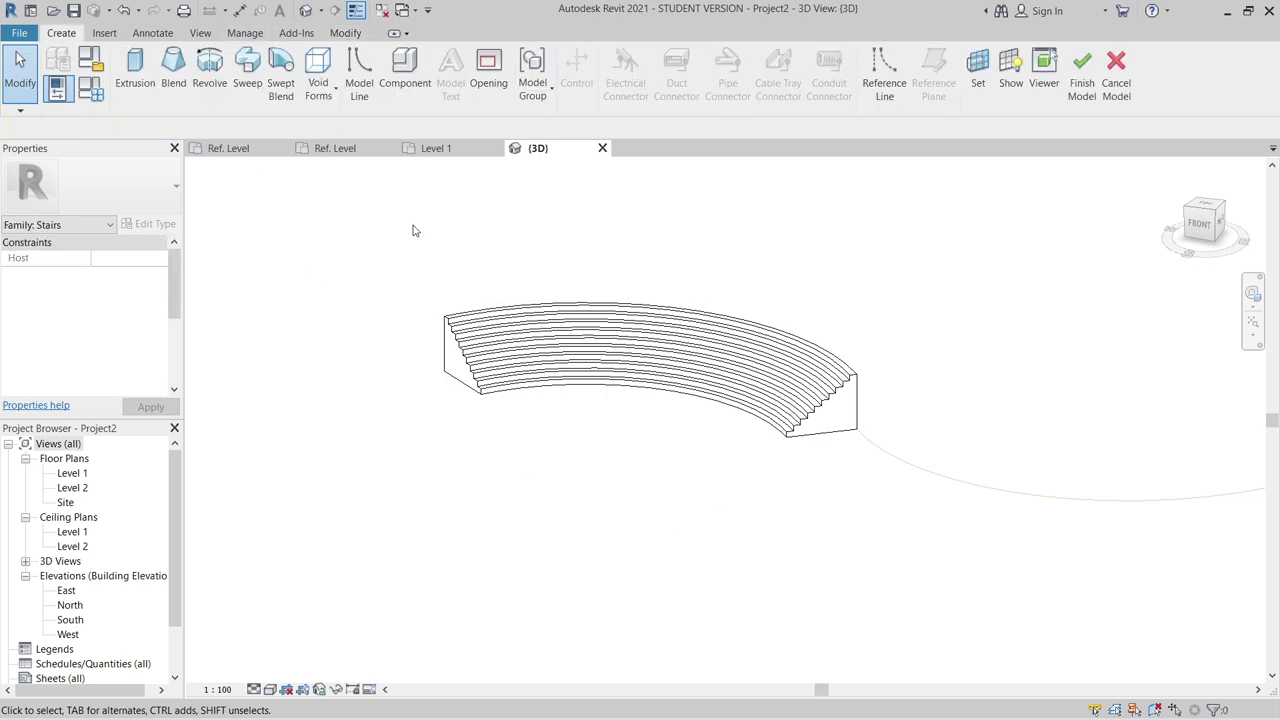
{"action": "left_click", "coordinate": [247, 70]}
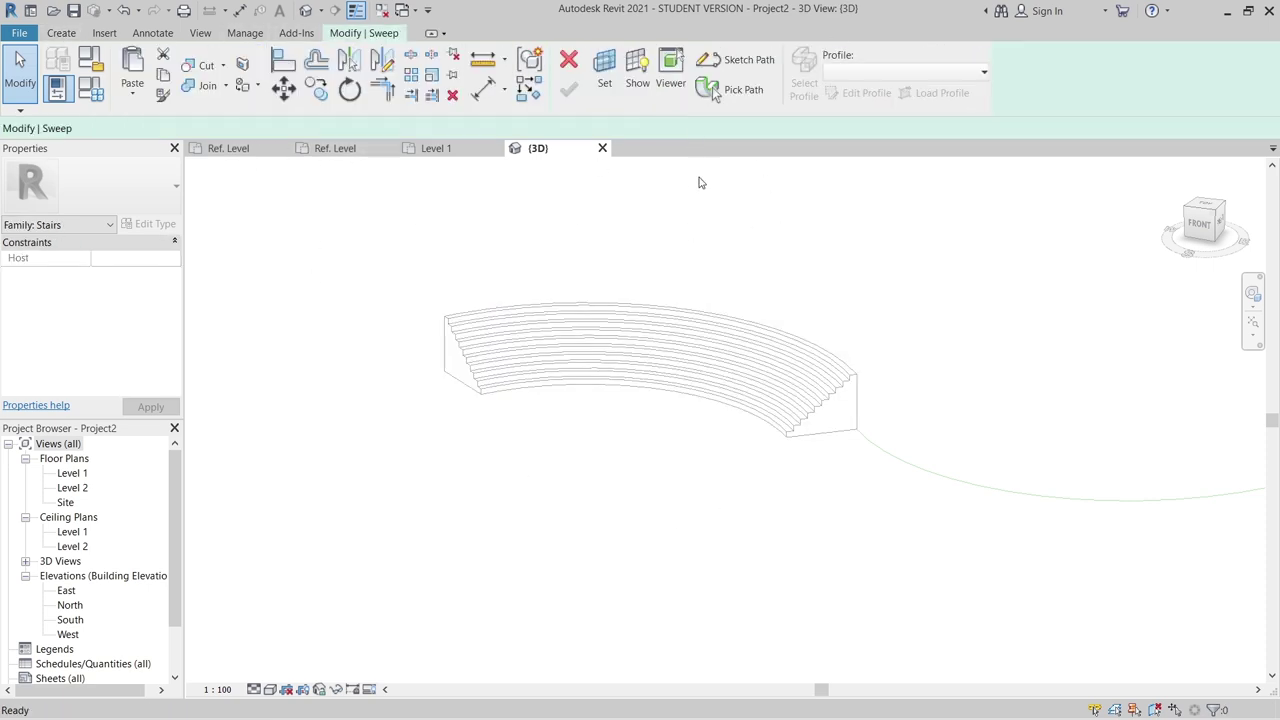
{"action": "left_click", "coordinate": [733, 93]}
{"action": "left_click", "coordinate": [983, 484]}
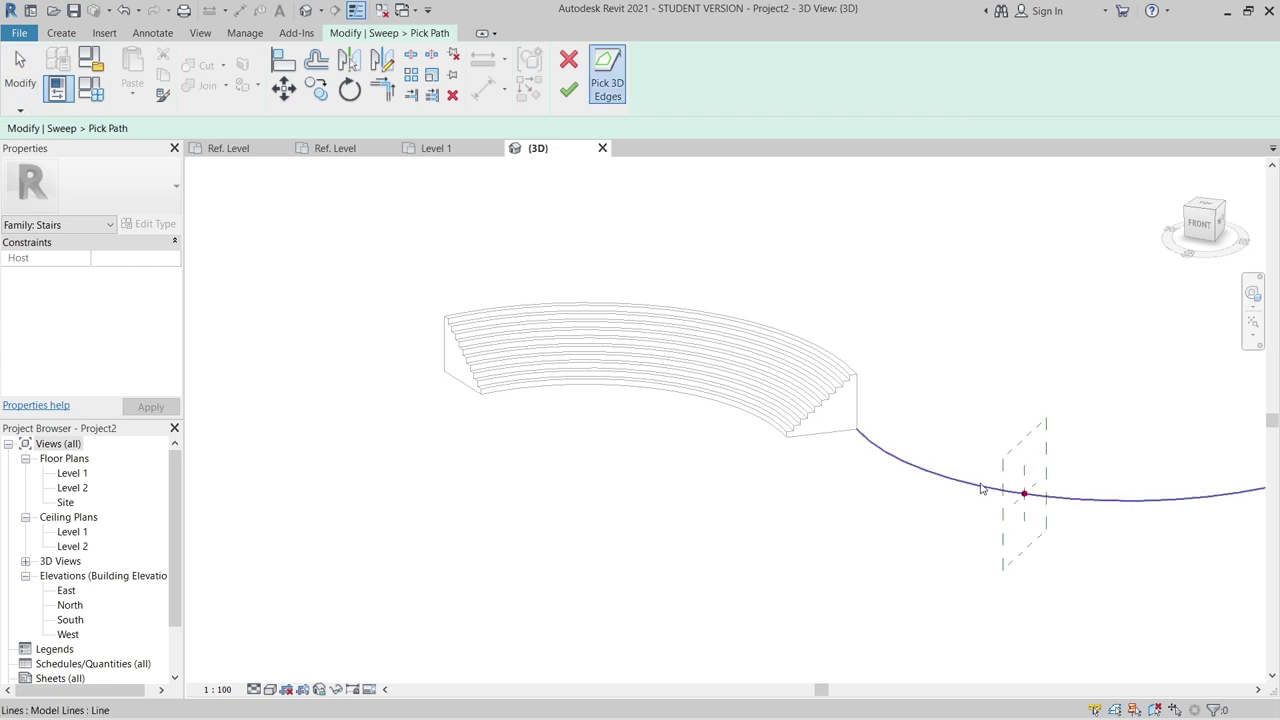
{"action": "left_click", "coordinate": [568, 89]}
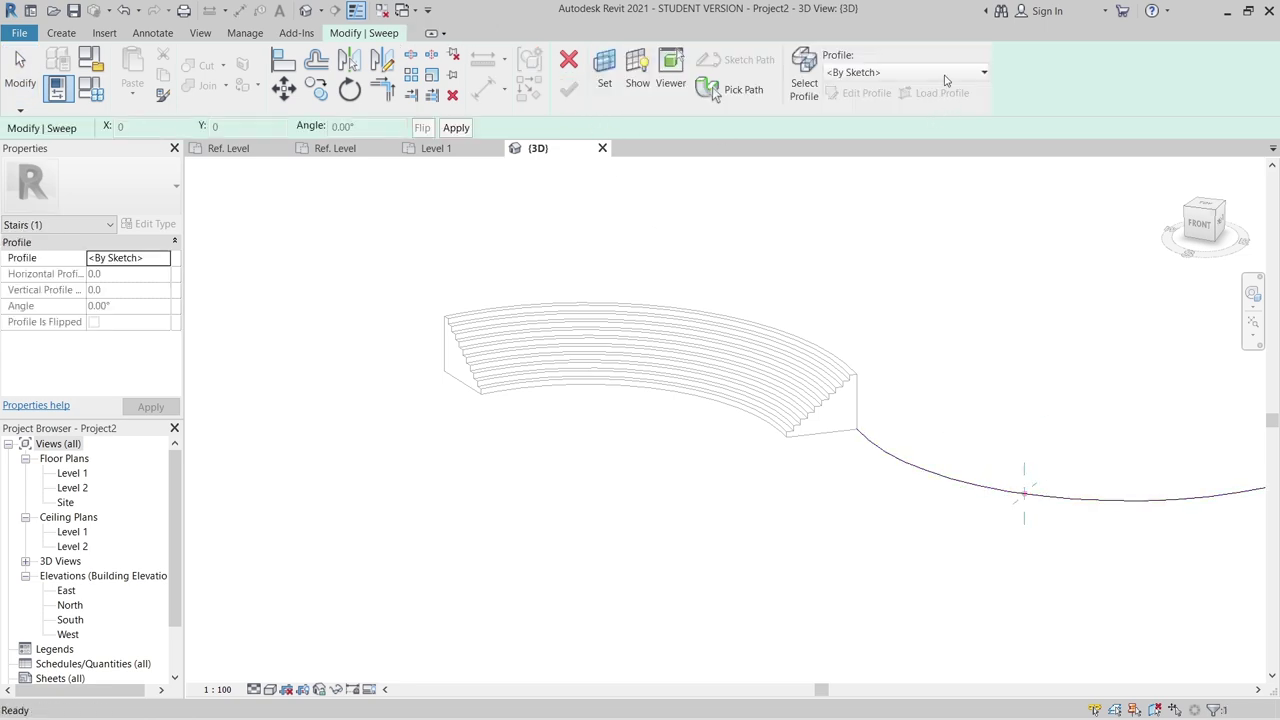
Step: Use the Family4 profile at 180° angle, flipped, and finish the sweep
{"action": "left_click", "coordinate": [945, 74]}
{"action": "scroll", "coordinate": [900, 115], "scroll_direction": "up", "scroll_amount": 2}
{"action": "left_click", "coordinate": [877, 127]}
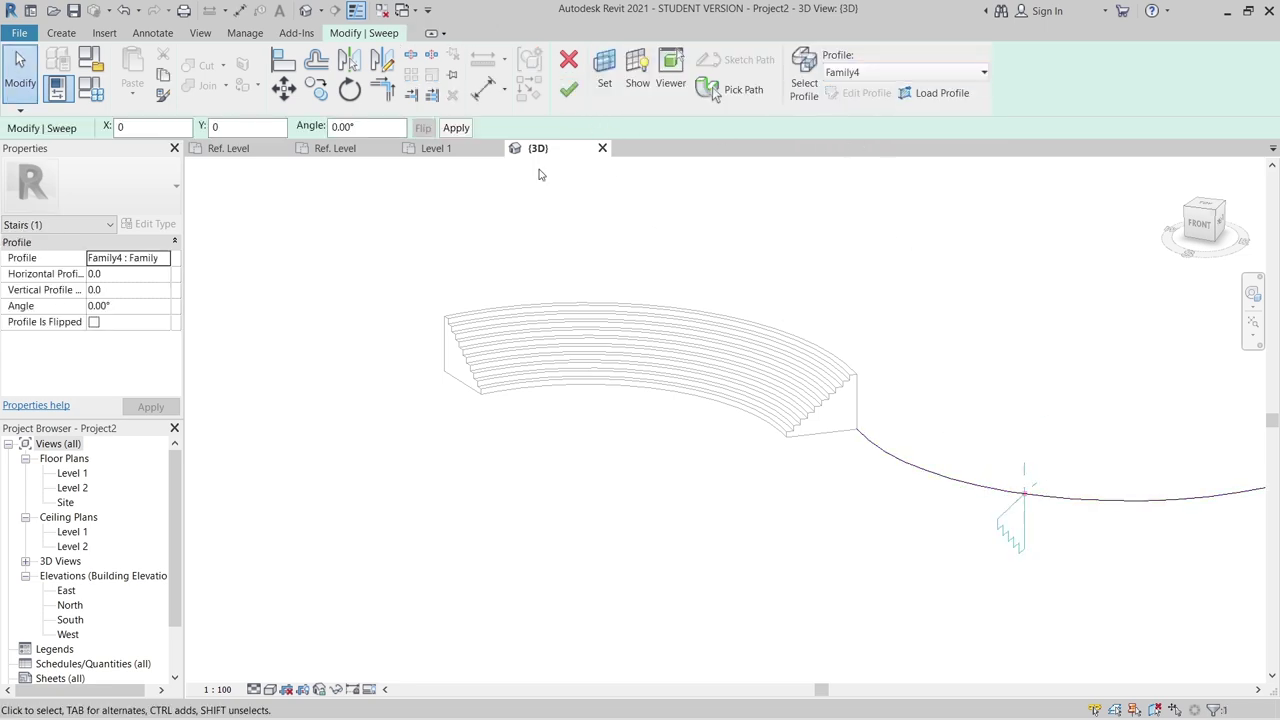
{"action": "double_click", "coordinate": [326, 126]}
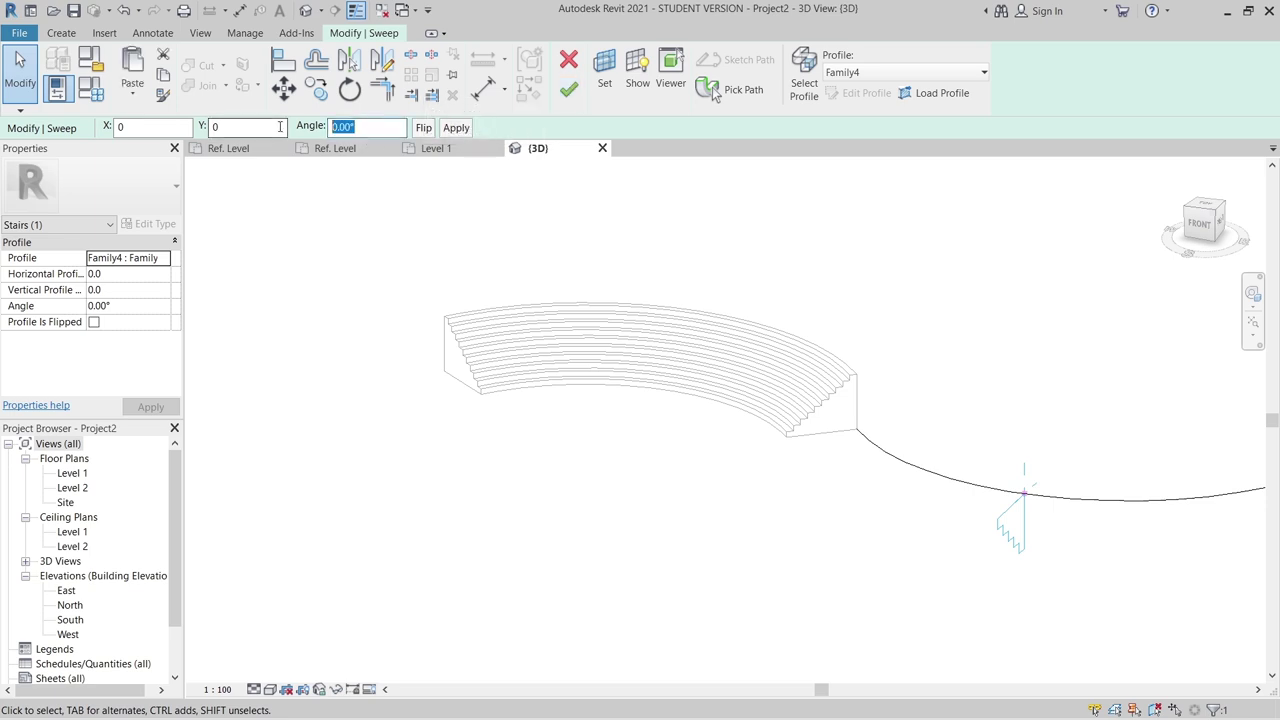
{"action": "type", "text": "180"}
{"action": "key", "text": "Return"}
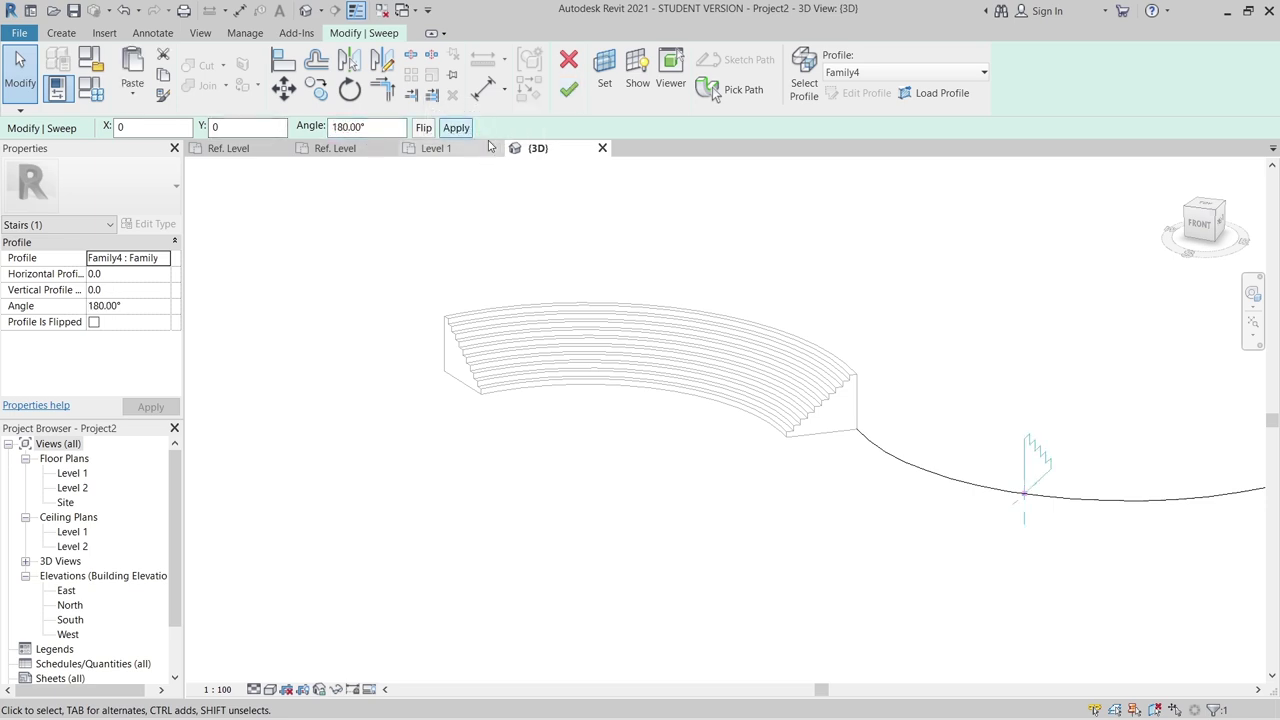
{"action": "left_click", "coordinate": [425, 128]}
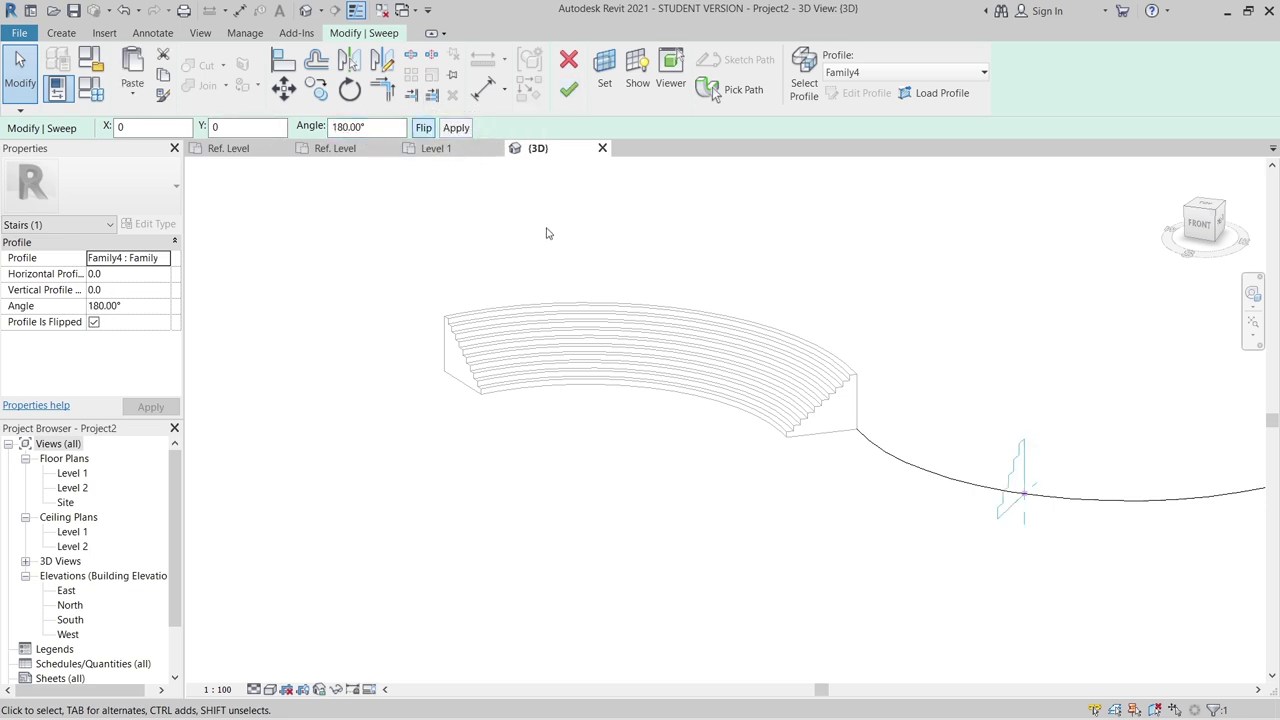
{"action": "left_click", "coordinate": [568, 89]}
{"action": "middle_click_drag", "start_coordinate": [766, 243], "coordinate": [678, 557], "text": "shift"}
{"action": "scroll", "coordinate": [523, 469], "scroll_direction": "up", "scroll_amount": 2}
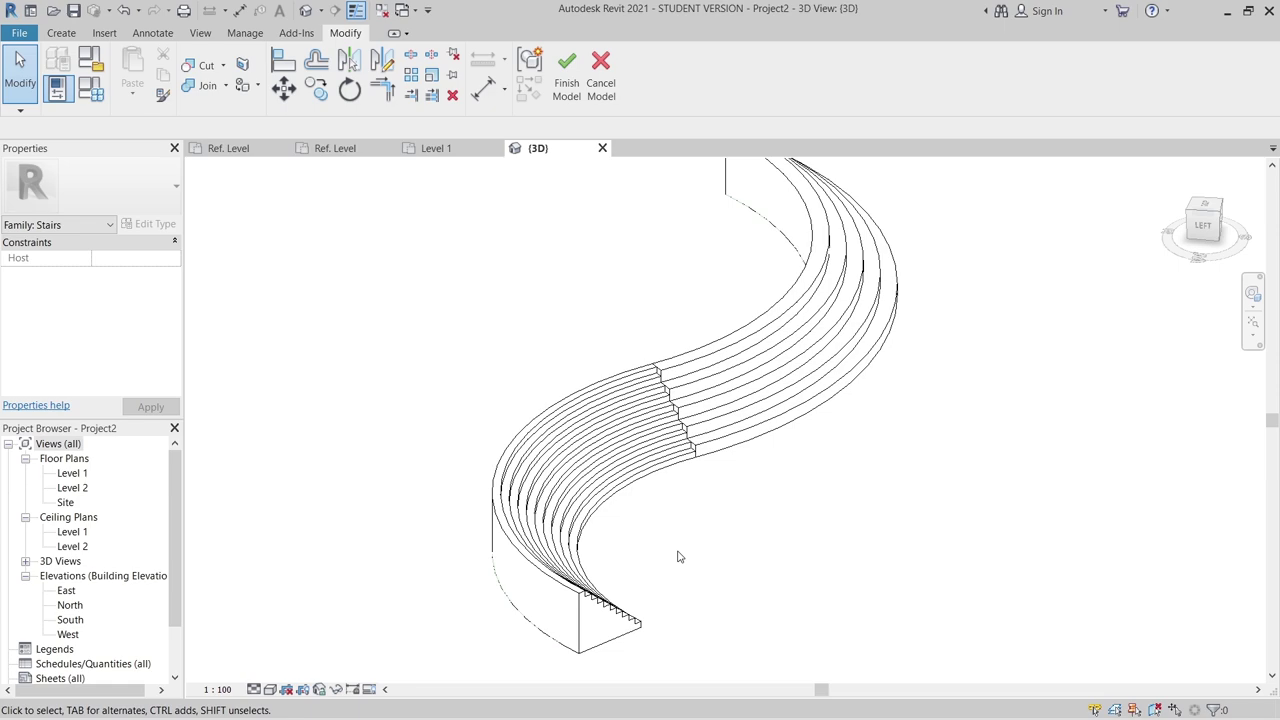
{"action": "middle_click_drag", "start_coordinate": [631, 509], "coordinate": [837, 562], "text": "shift"}
{"action": "scroll", "coordinate": [666, 586], "scroll_direction": "up", "scroll_amount": 5}
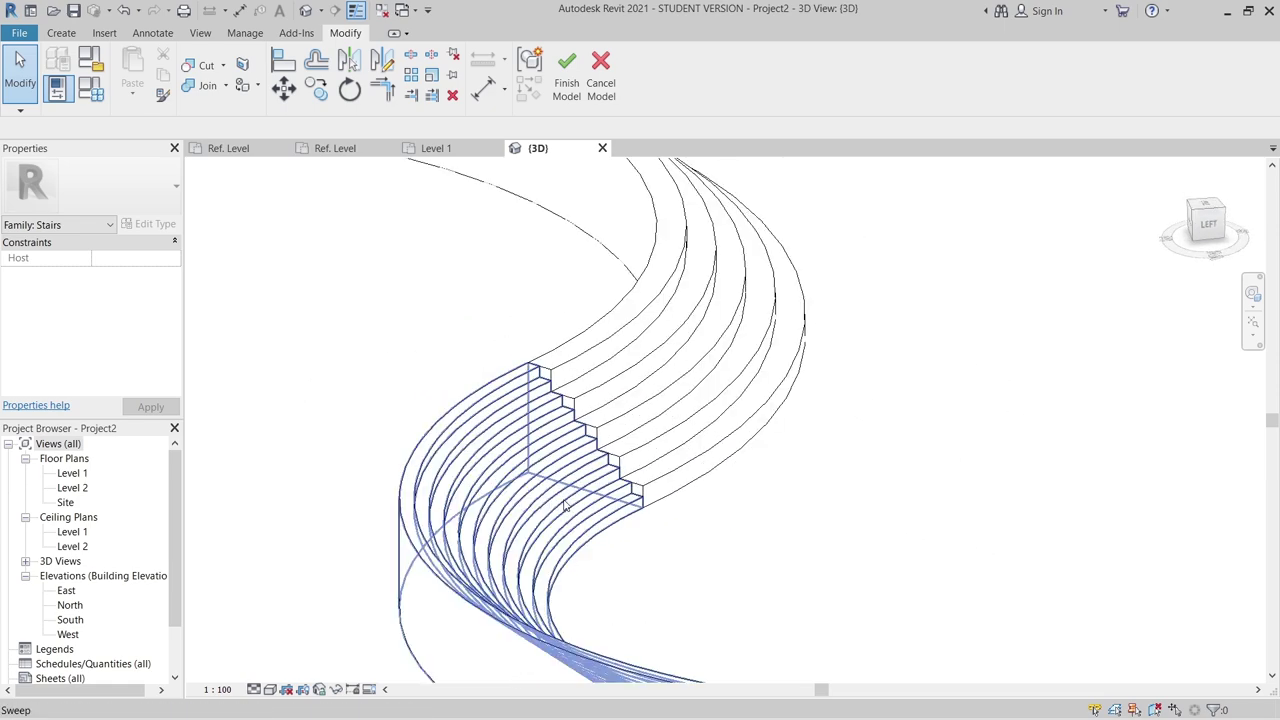
{"action": "scroll", "coordinate": [690, 457], "scroll_direction": "up", "scroll_amount": 5}
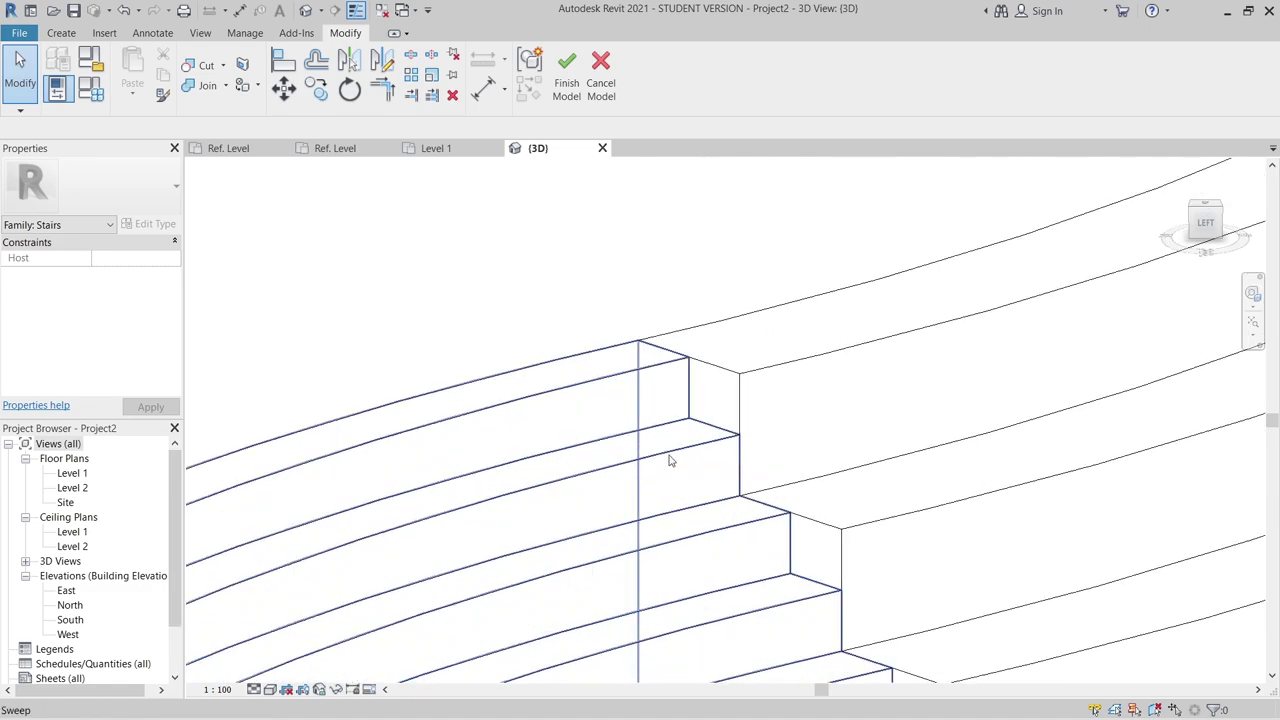
{"action": "scroll", "coordinate": [751, 363], "scroll_direction": "down", "scroll_amount": 2}
{"action": "scroll", "coordinate": [755, 325], "scroll_direction": "down", "scroll_amount": 5}
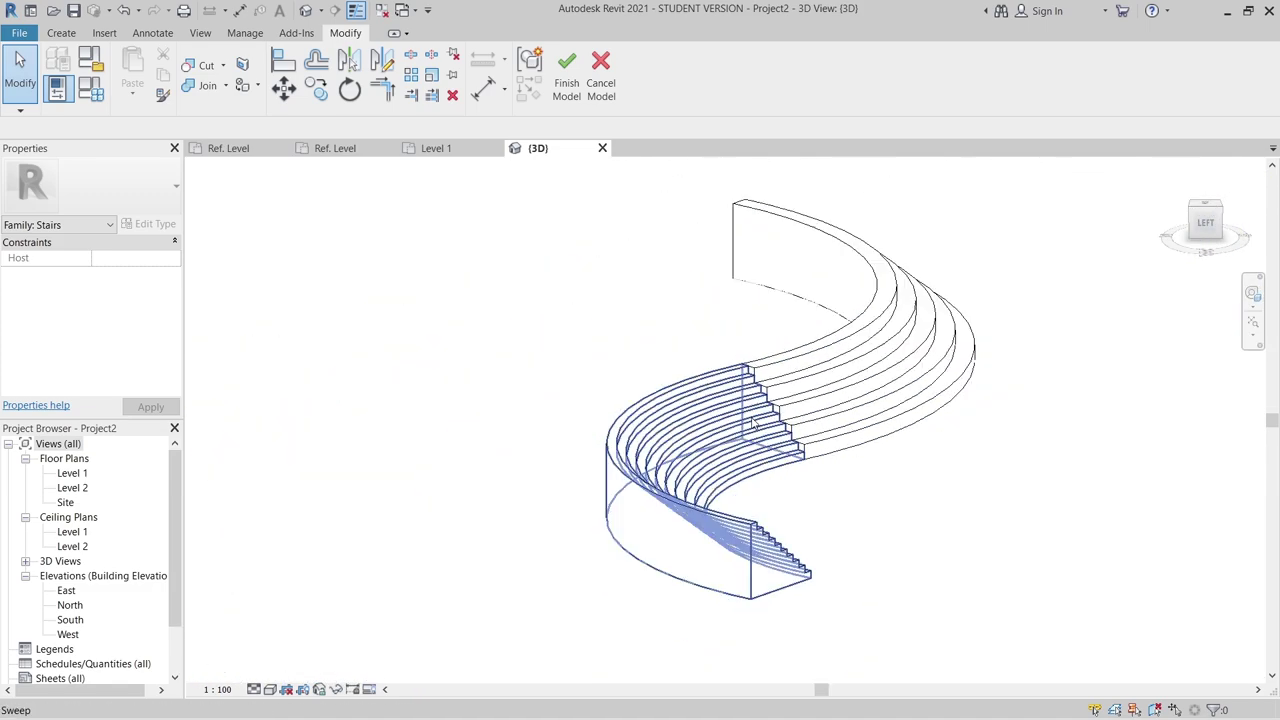
{"action": "middle_click_drag", "start_coordinate": [755, 325], "coordinate": [930, 520], "text": "shift"}
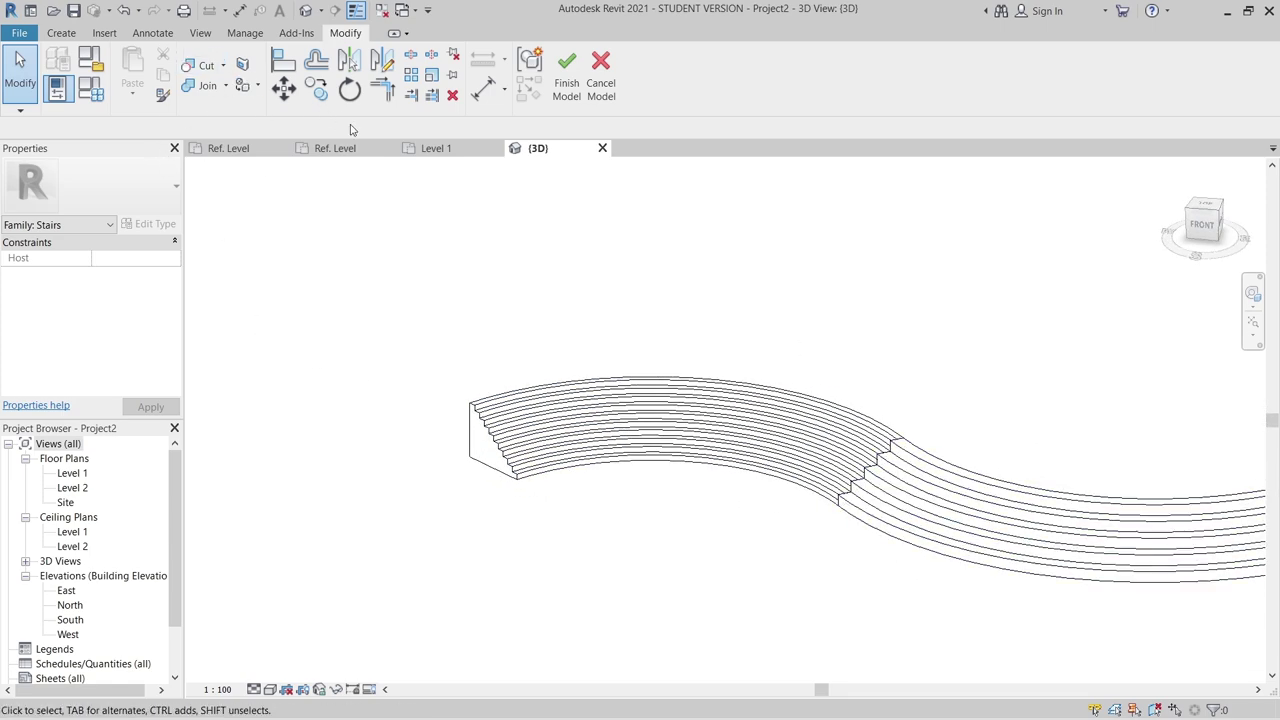
{"action": "scroll", "coordinate": [737, 326], "scroll_direction": "down", "scroll_amount": 2}
{"action": "scroll", "coordinate": [537, 306], "scroll_direction": "down", "scroll_amount": 1}
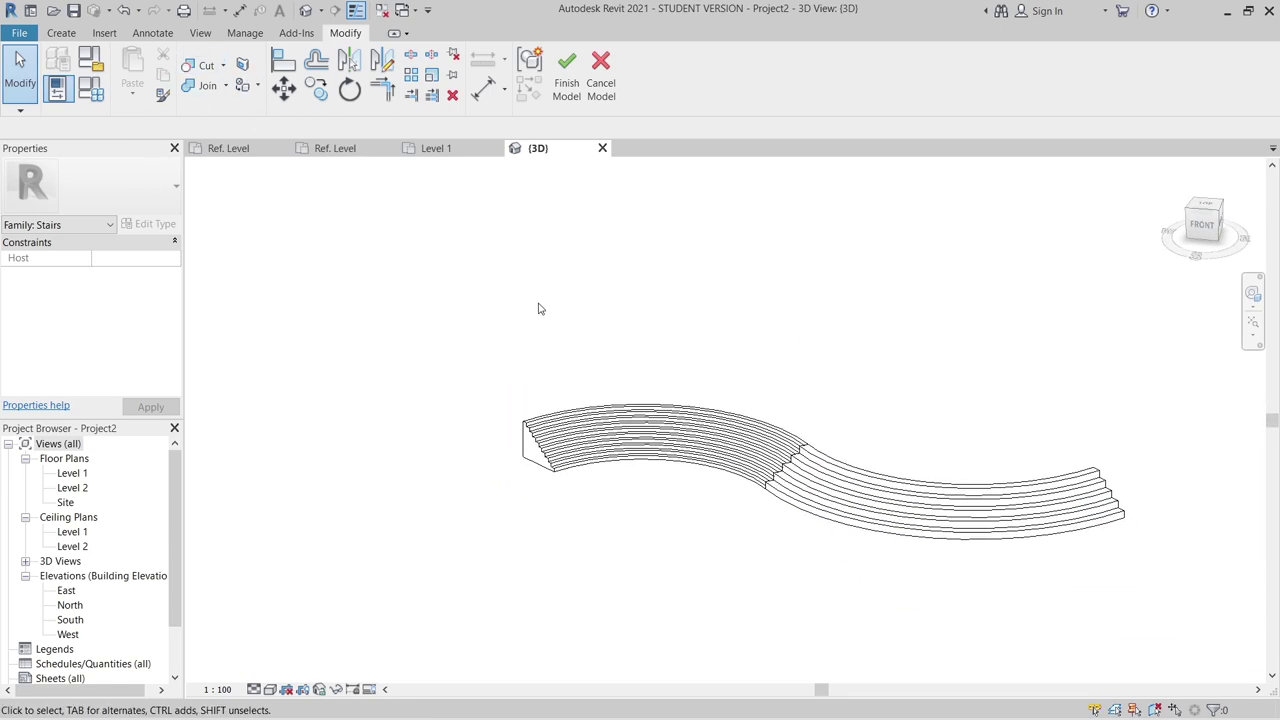
Step: Finish the Stairs 1 in-place model and bring up Graphic Display Options
{"action": "left_click", "coordinate": [566, 72]}
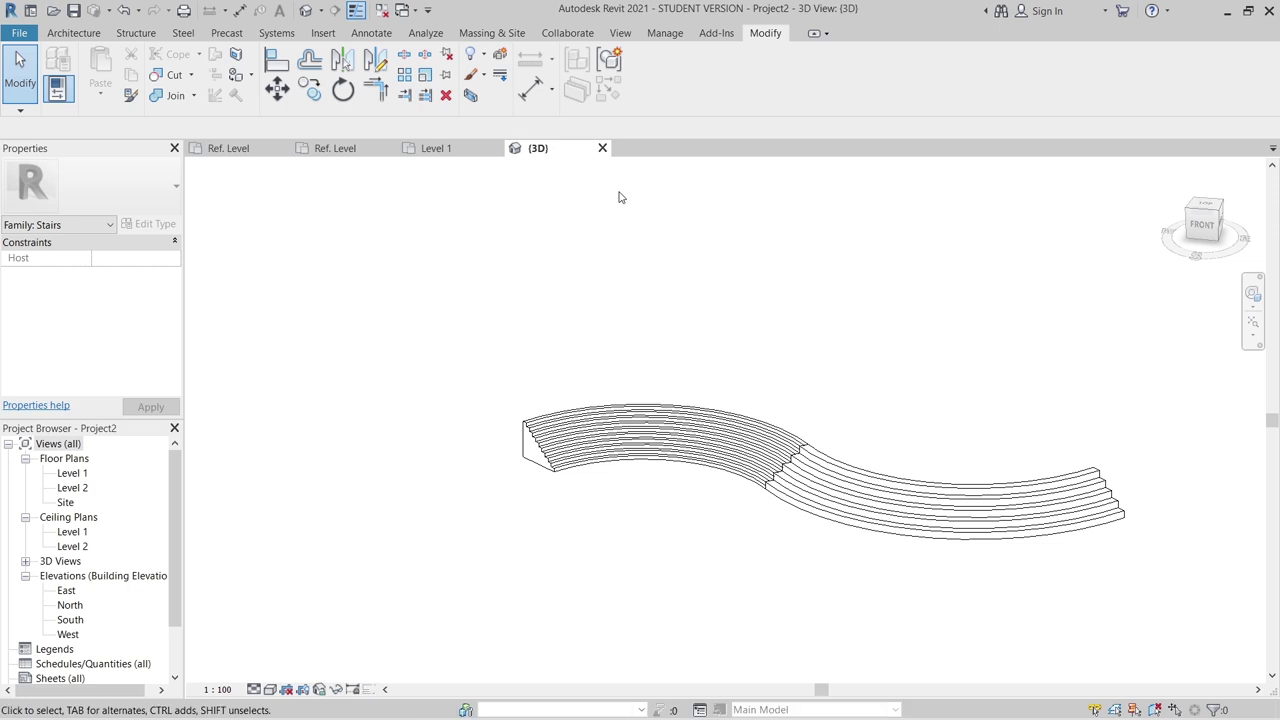
{"action": "left_click", "coordinate": [268, 693]}
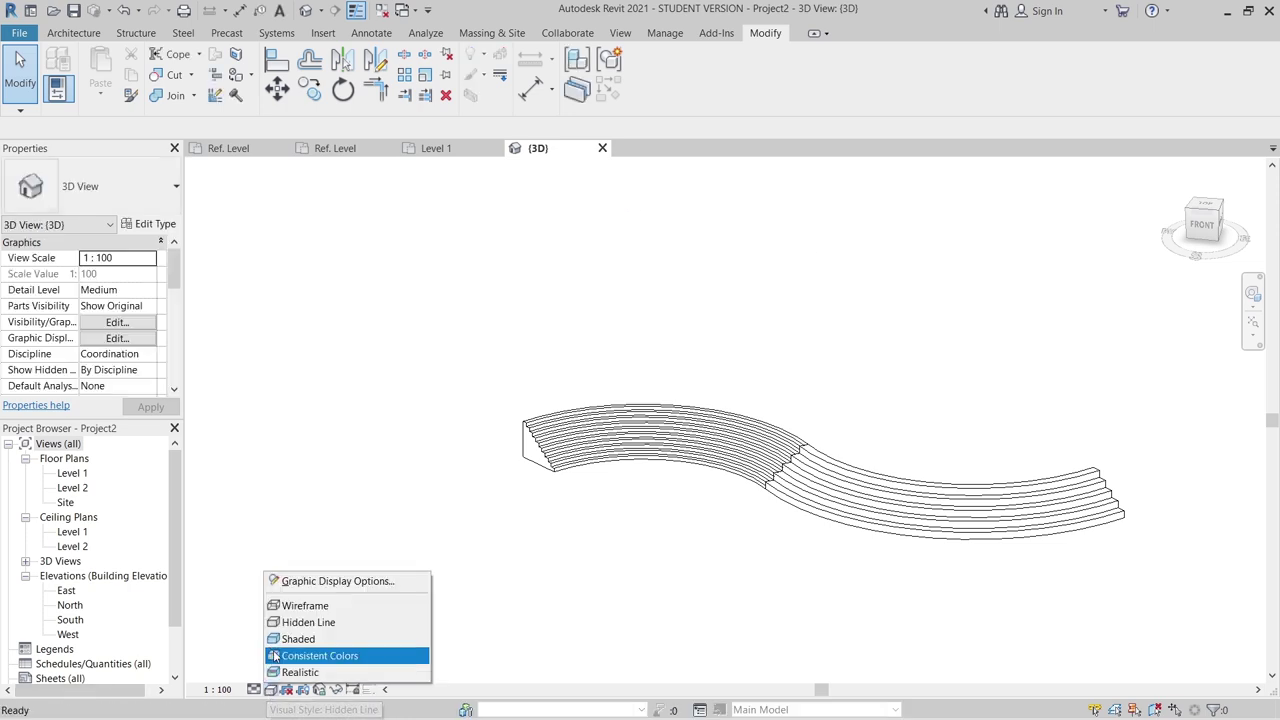
{"action": "left_click", "coordinate": [300, 582]}
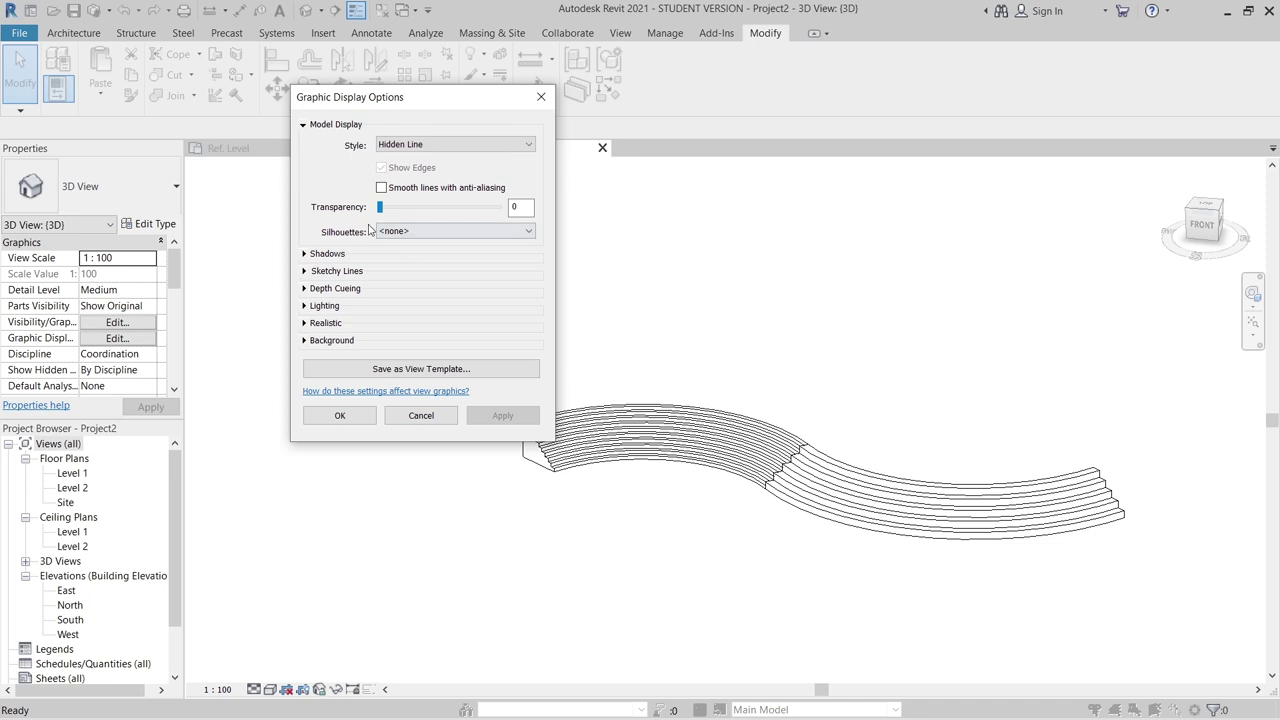
Step: Keep the Hidden Line style and set the 3D view background to Gradient
{"action": "left_click", "coordinate": [429, 148]}
{"action": "left_click", "coordinate": [429, 148]}
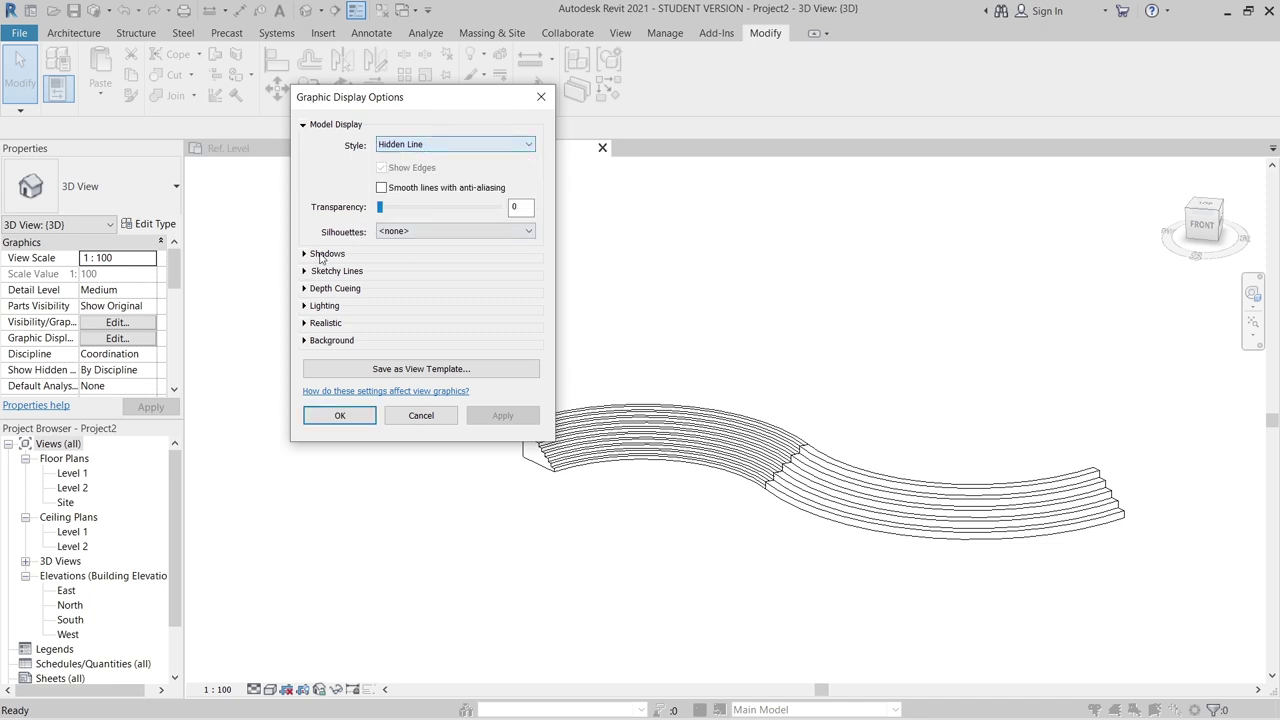
{"action": "left_click", "coordinate": [327, 254]}
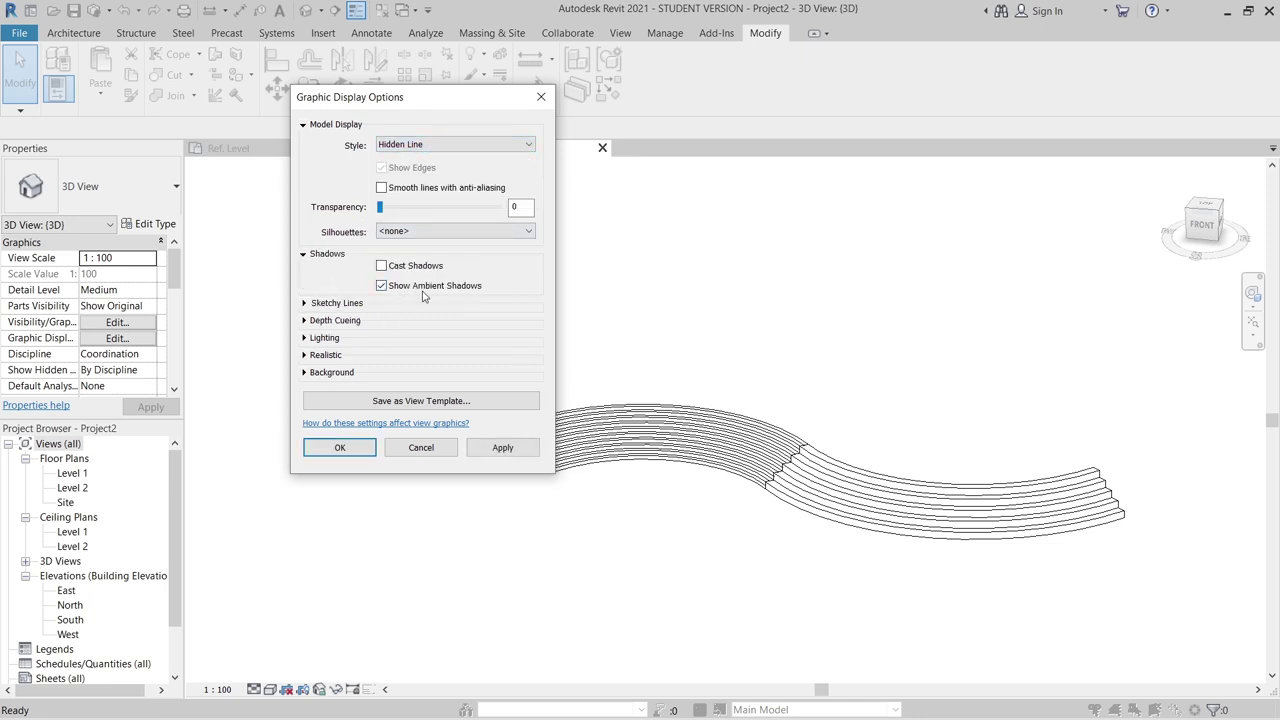
{"action": "left_click", "coordinate": [303, 372]}
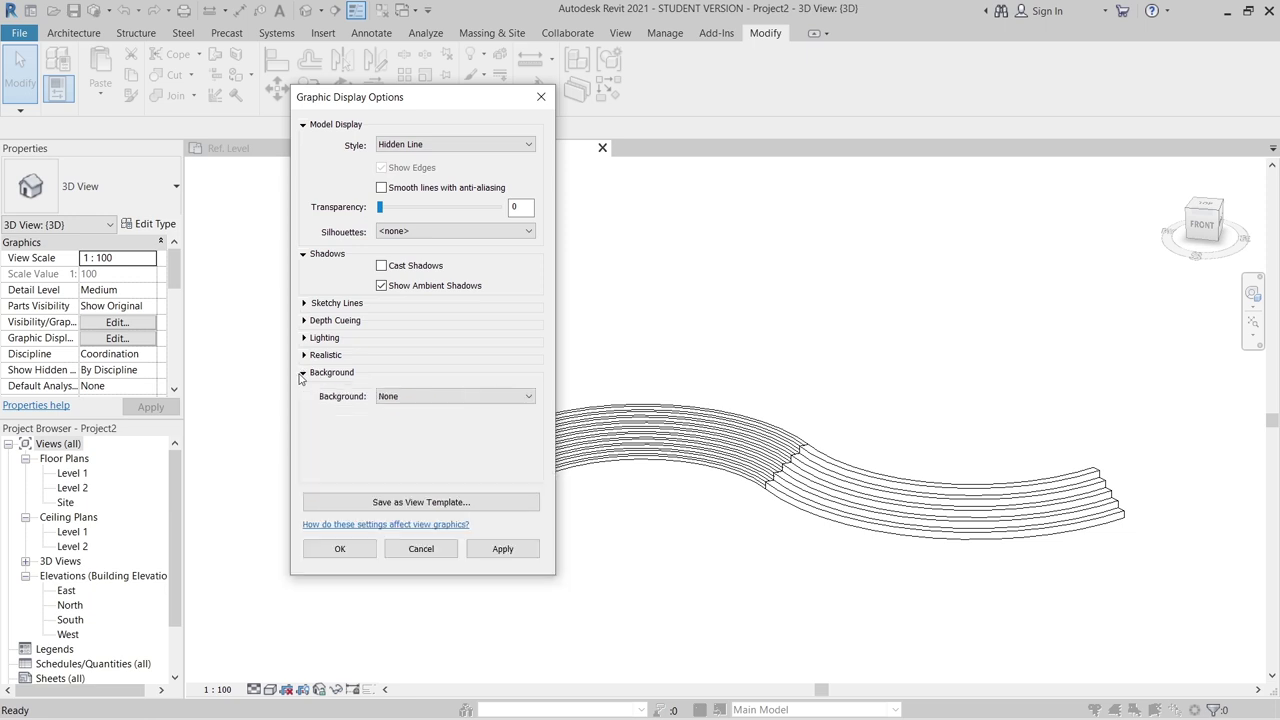
{"action": "left_click", "coordinate": [383, 397]}
{"action": "left_click", "coordinate": [402, 431]}
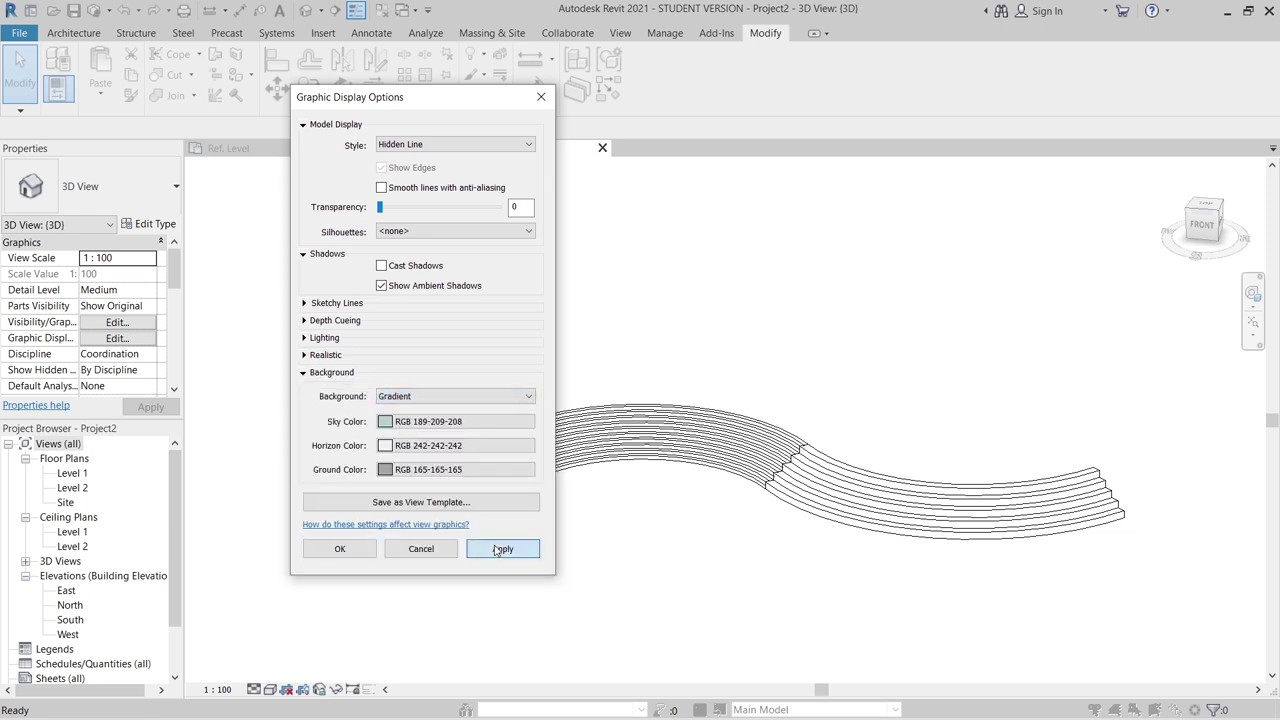
{"action": "left_click", "coordinate": [340, 549]}
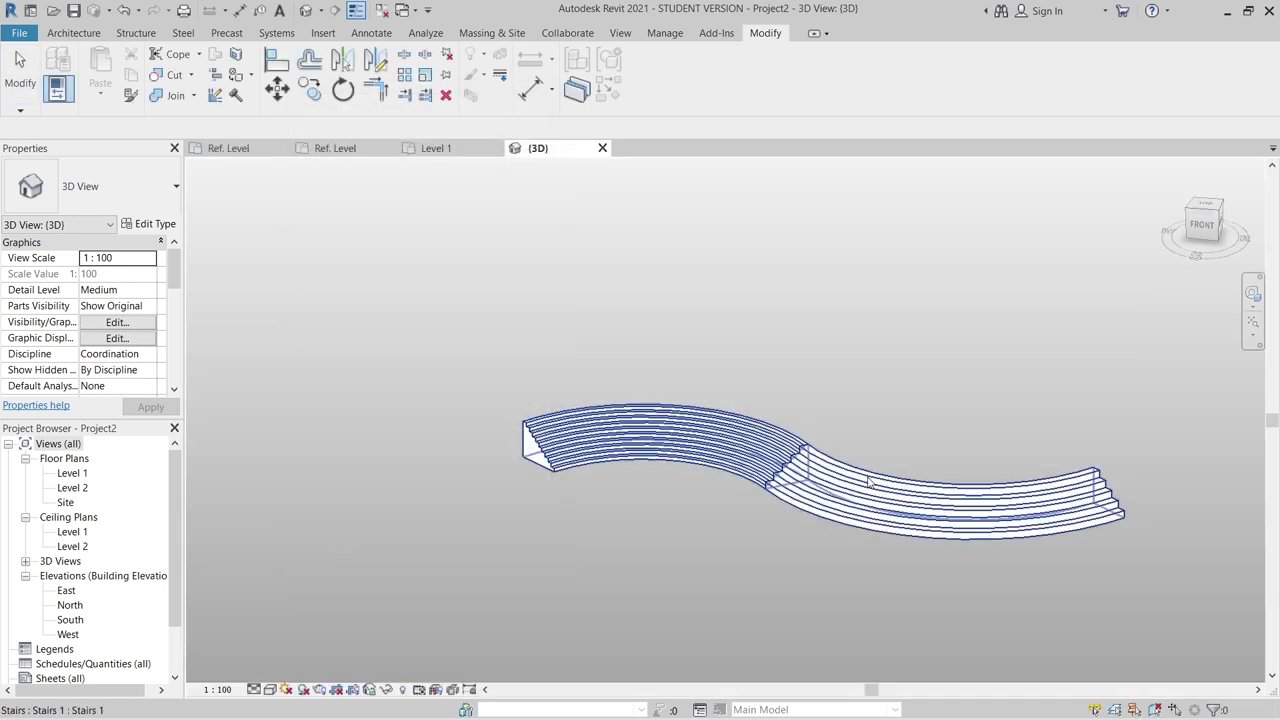
{"action": "scroll", "coordinate": [601, 586], "scroll_direction": "up", "scroll_amount": 5}
{"action": "scroll", "coordinate": [601, 586], "scroll_direction": "down", "scroll_amount": 3}
{"action": "middle_click_drag", "start_coordinate": [592, 500], "coordinate": [631, 237], "text": "shift"}
{"action": "scroll", "coordinate": [687, 277], "scroll_direction": "up", "scroll_amount": 3}
{"action": "scroll", "coordinate": [683, 374], "scroll_direction": "down", "scroll_amount": 2}
{"action": "scroll", "coordinate": [669, 457], "scroll_direction": "down", "scroll_amount": 2}
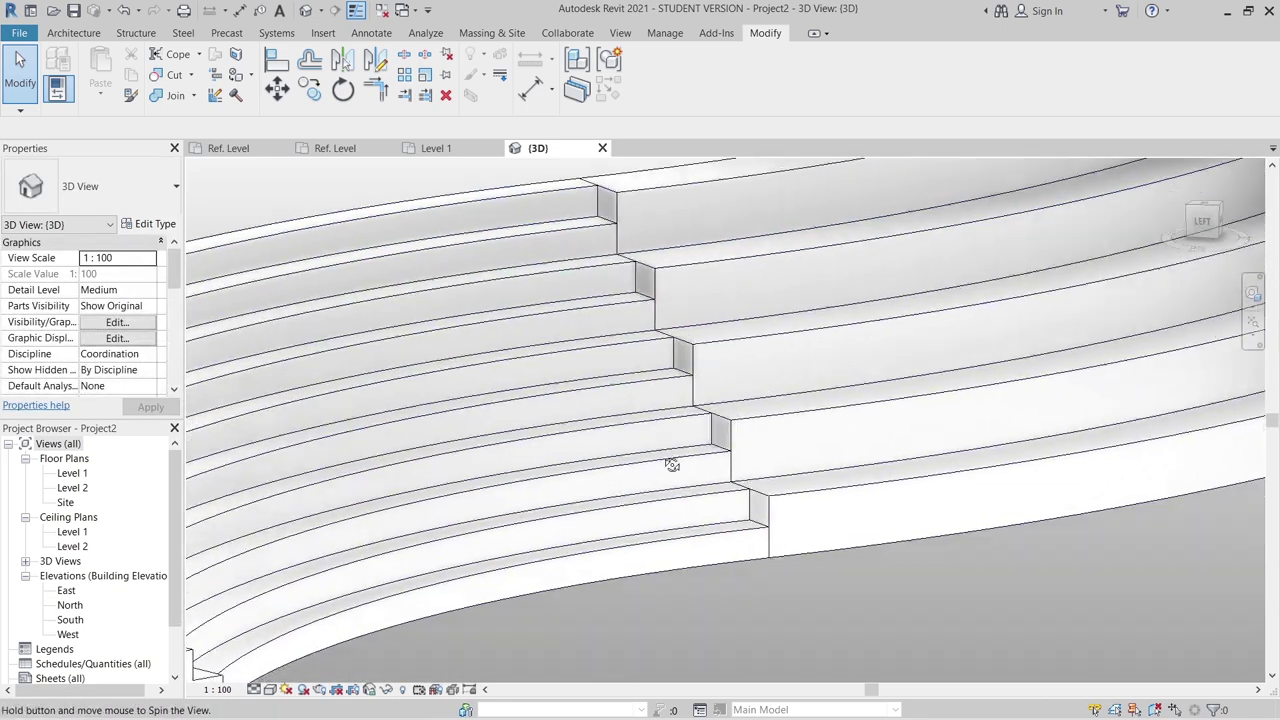
{"action": "scroll", "coordinate": [766, 466], "scroll_direction": "down", "scroll_amount": 2}
{"action": "scroll", "coordinate": [825, 492], "scroll_direction": "down", "scroll_amount": 3}
{"action": "middle_click_drag", "start_coordinate": [825, 492], "coordinate": [949, 402], "text": "shift"}
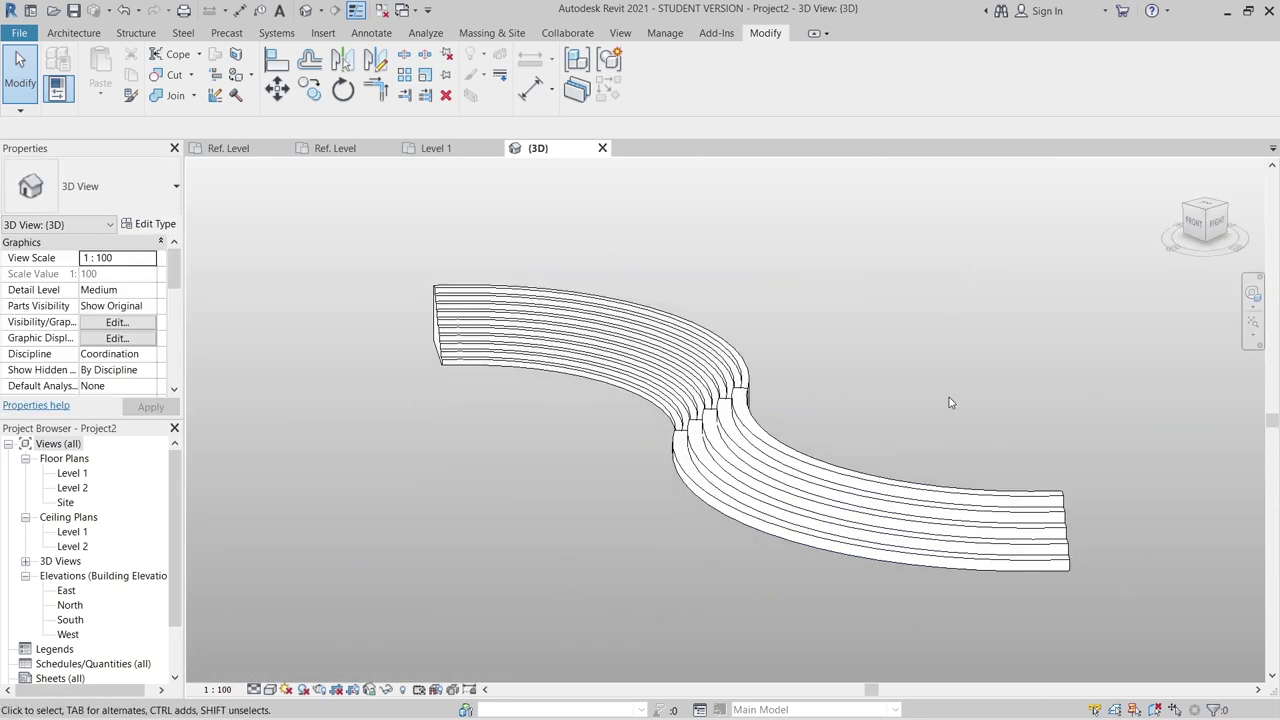